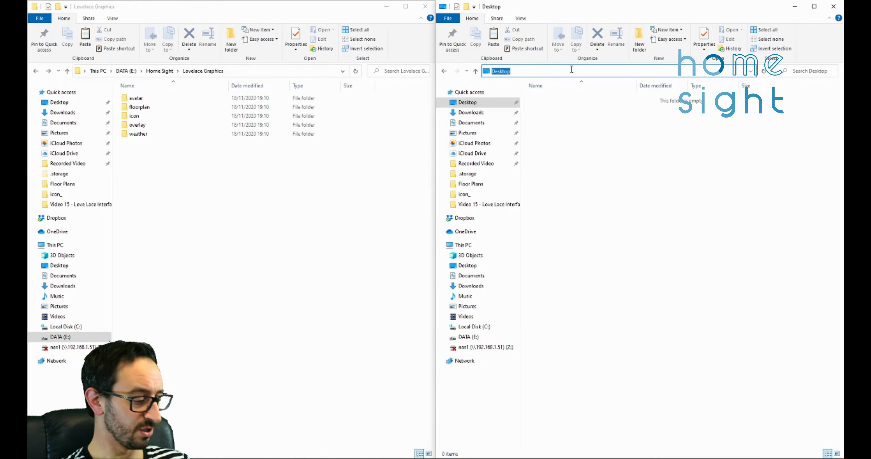
Open the www folder inside the config share on the network host \\192.168.100.88.
{"action": "type", "text": "\\\\"}
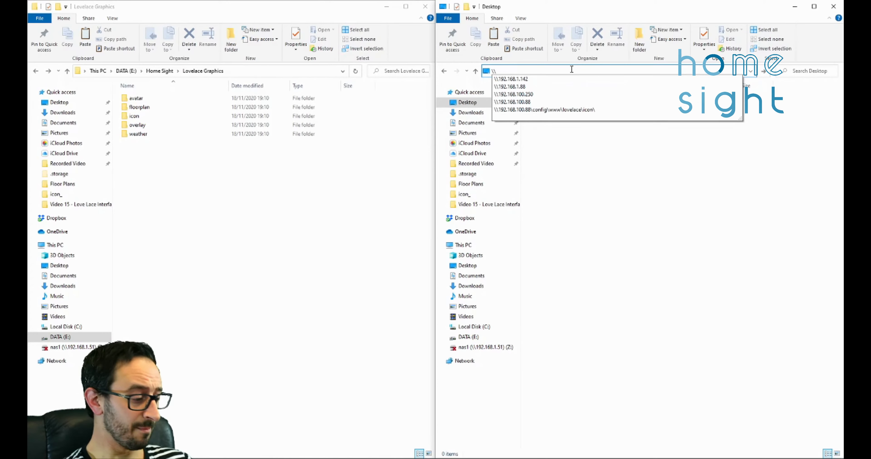
{"action": "key", "text": "Down"}
{"action": "key", "text": "Down"}
{"action": "key", "text": "Down"}
{"action": "key", "text": "Down"}
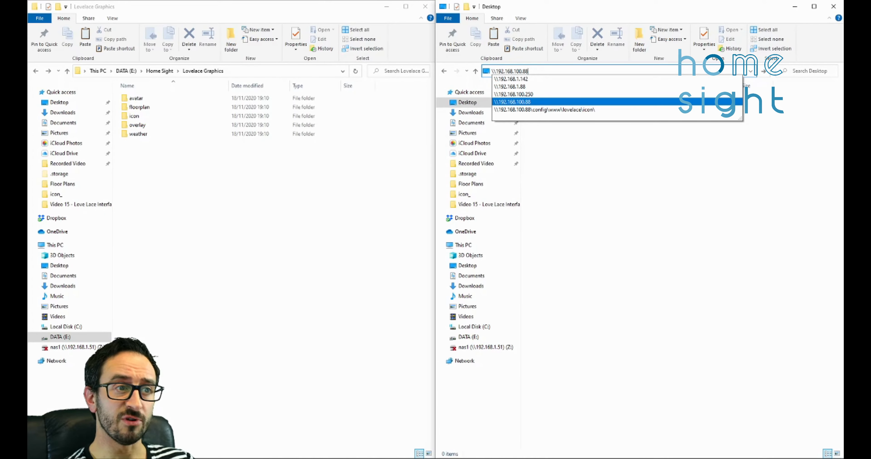
{"action": "key", "text": "Return"}
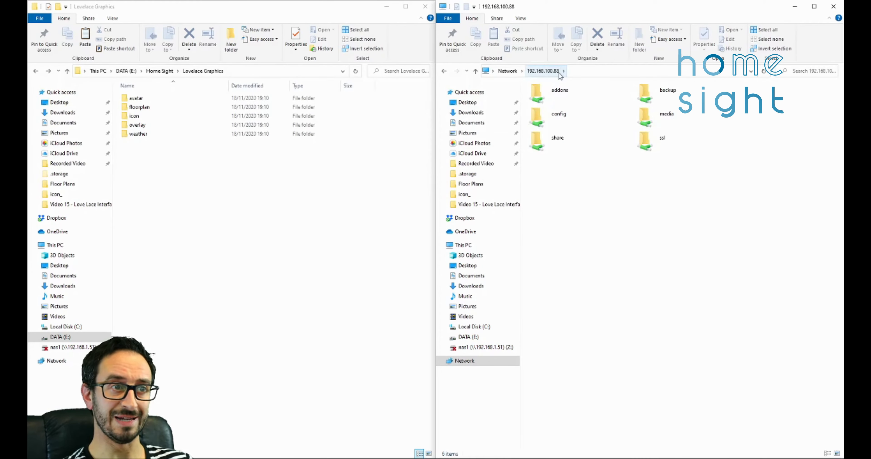
{"action": "double_click", "coordinate": [548, 118]}
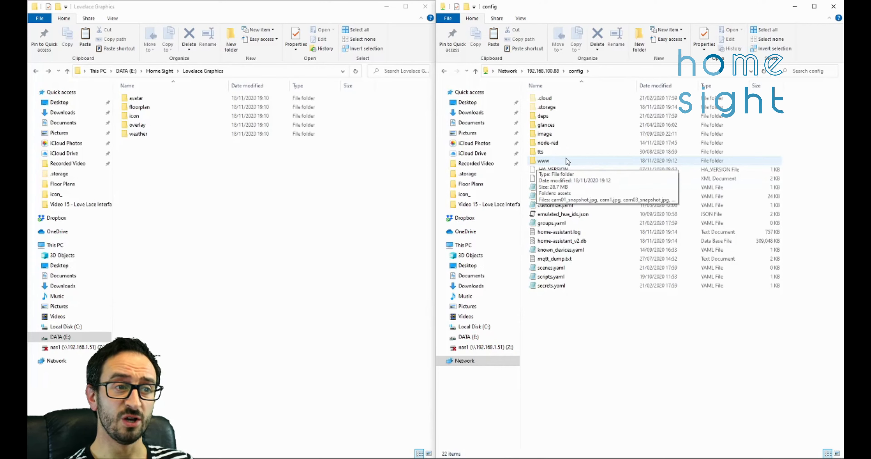
{"action": "double_click", "coordinate": [549, 163]}
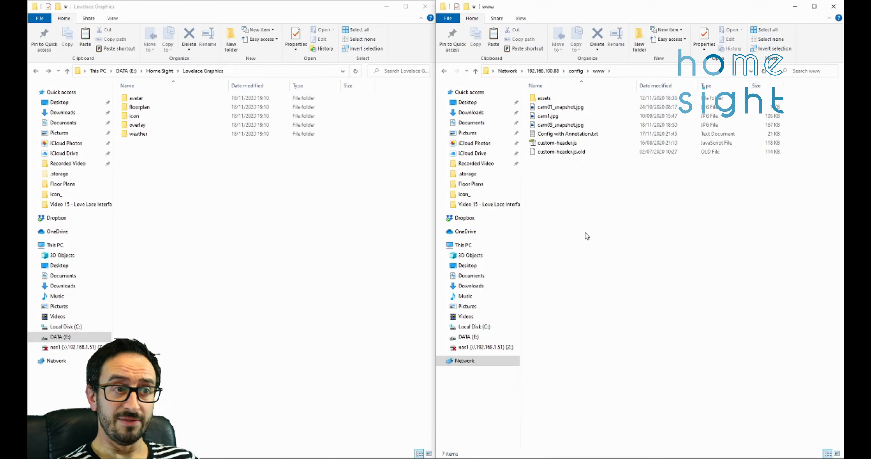
Create a new folder named lovelace in the www folder.
{"action": "right_click", "coordinate": [581, 191]}
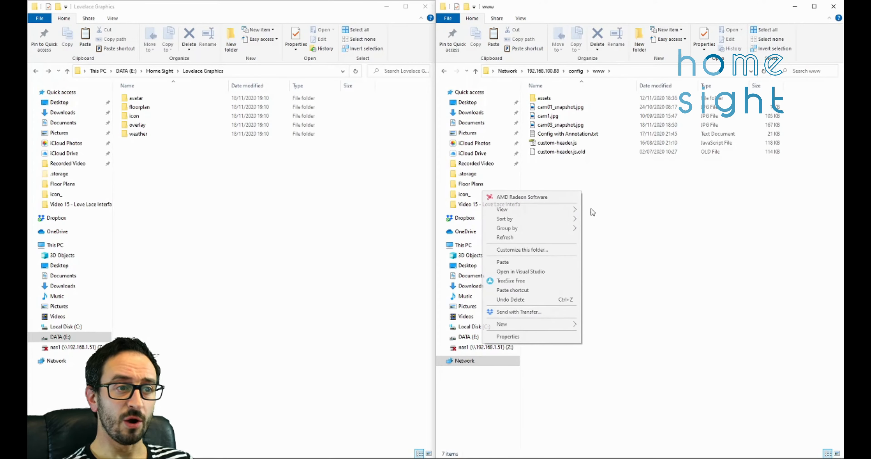
{"action": "mouse_move", "coordinate": [558, 325]}
{"action": "left_click", "coordinate": [602, 325]}
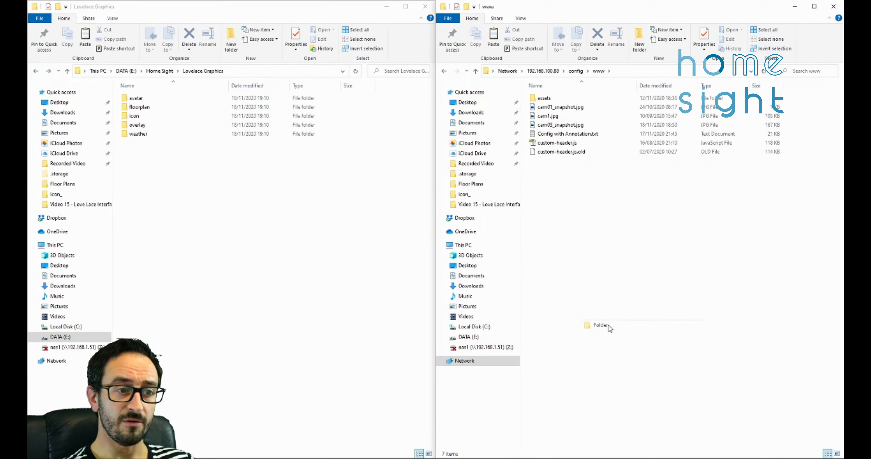
{"action": "type", "text": "lovelace"}
{"action": "left_click", "coordinate": [334, 237]}
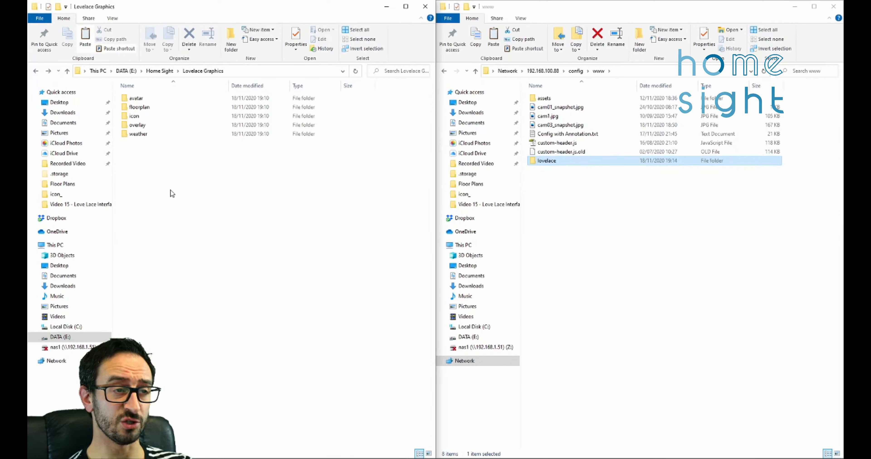
Open the avatar folder and view the home and away versions of the bearded man's avatar in Photos.
{"action": "double_click", "coordinate": [157, 100]}
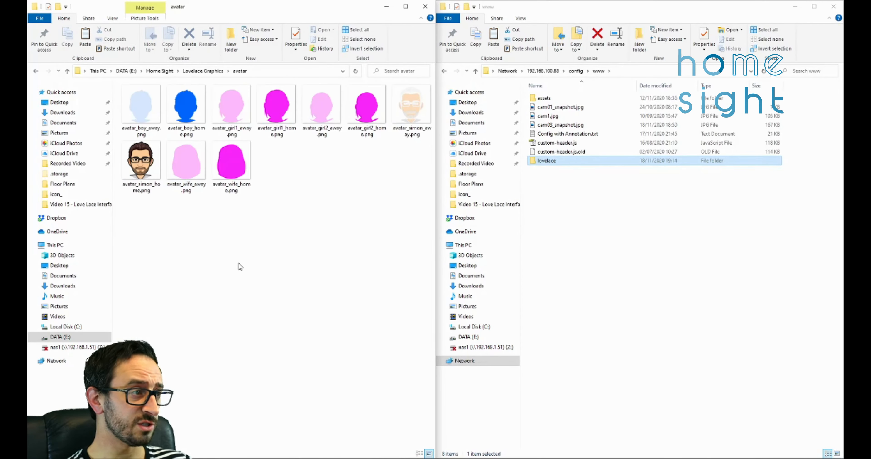
{"action": "left_click_drag", "start_coordinate": [159, 246], "coordinate": [124, 155]}
{"action": "left_click", "coordinate": [160, 271]}
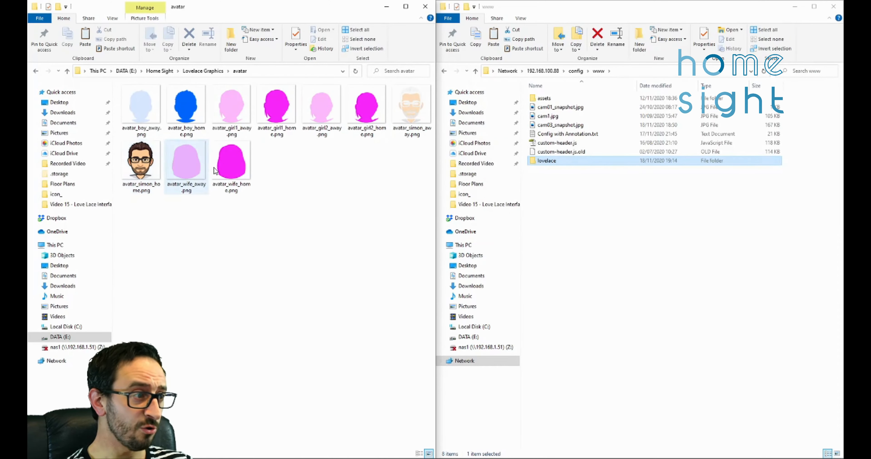
{"action": "left_click", "coordinate": [139, 181]}
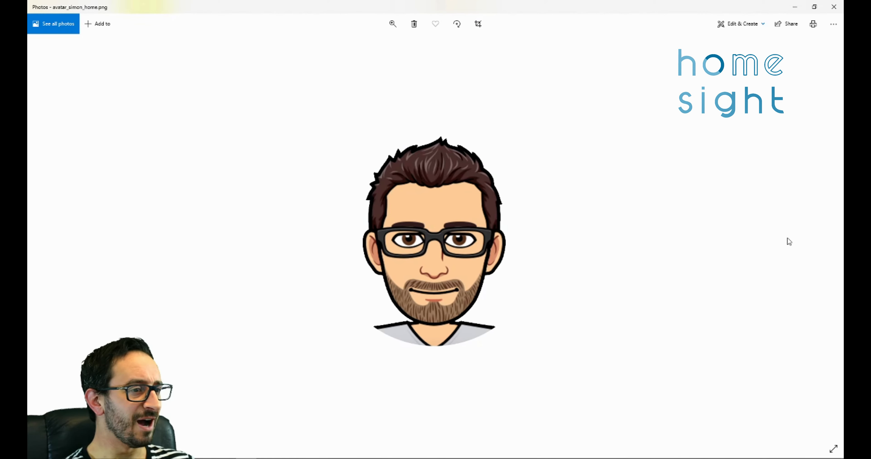
{"action": "left_click", "coordinate": [833, 7]}
{"action": "double_click", "coordinate": [394, 106]}
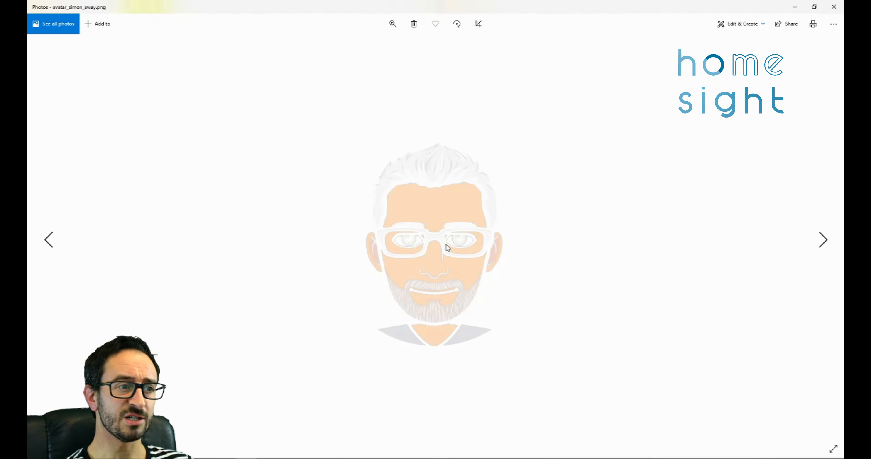
{"action": "left_click", "coordinate": [831, 11]}
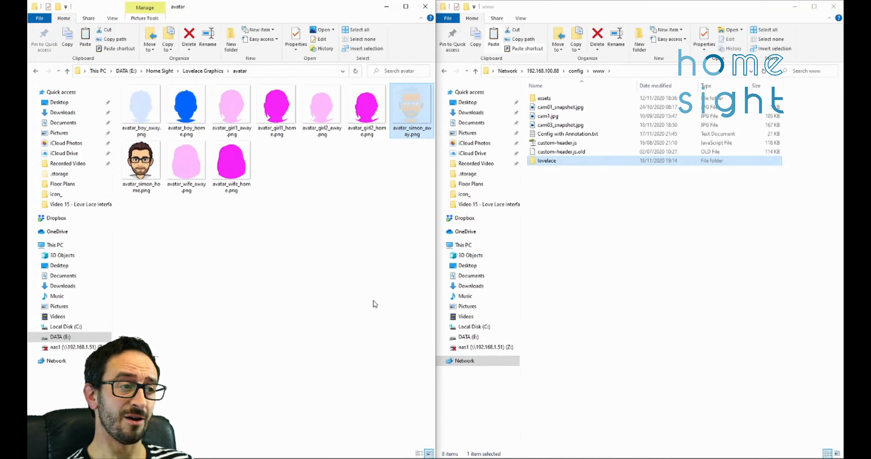
Open the floorplan folder in Lovelace Graphics and view the floor plan images from first.png through ground2.png in Photos.
{"action": "left_click", "coordinate": [214, 72]}
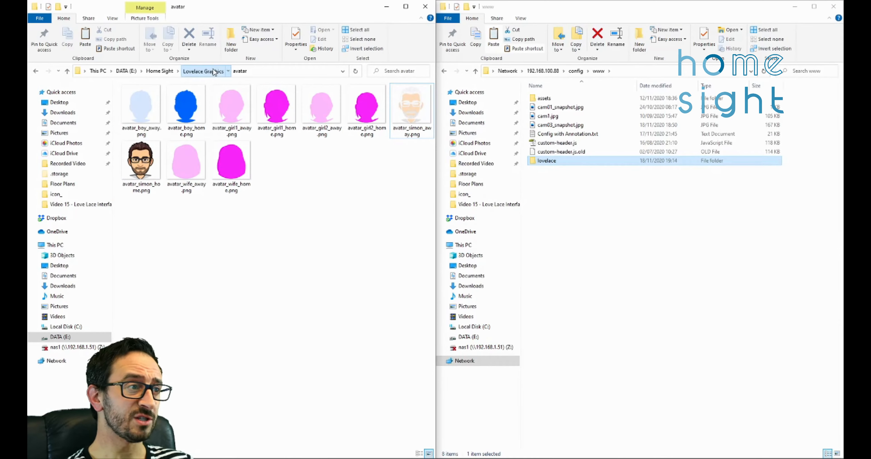
{"action": "double_click", "coordinate": [175, 108]}
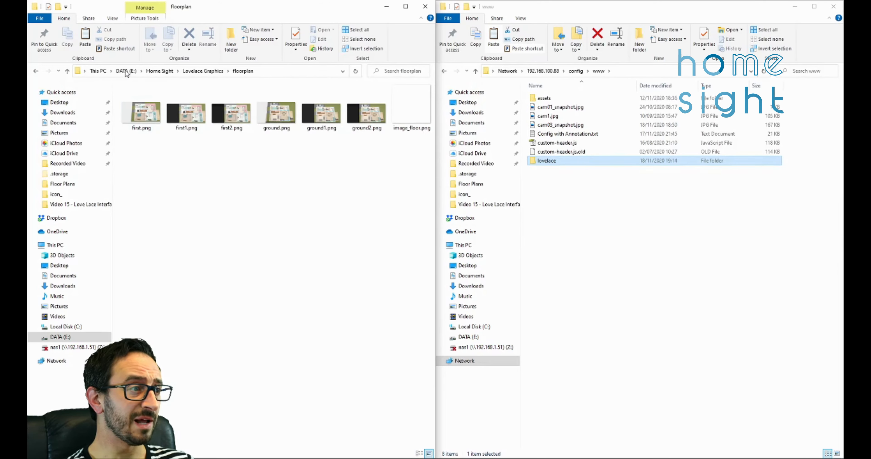
{"action": "double_click", "coordinate": [145, 124]}
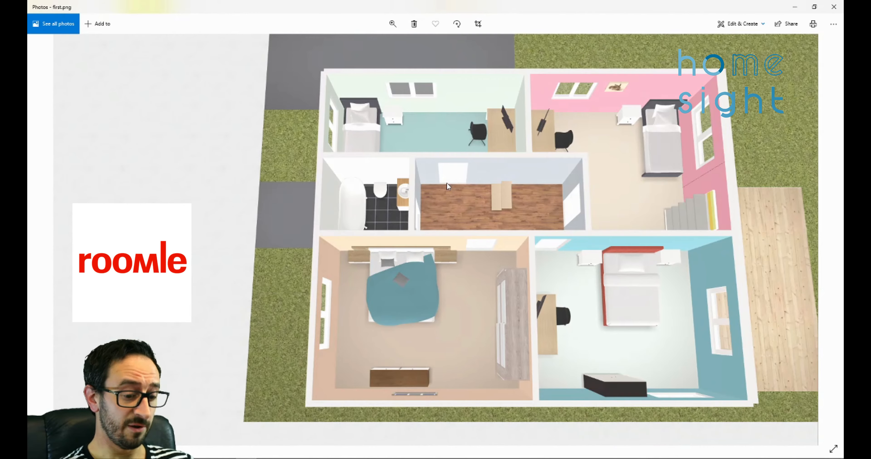
{"action": "key", "text": "Right"}
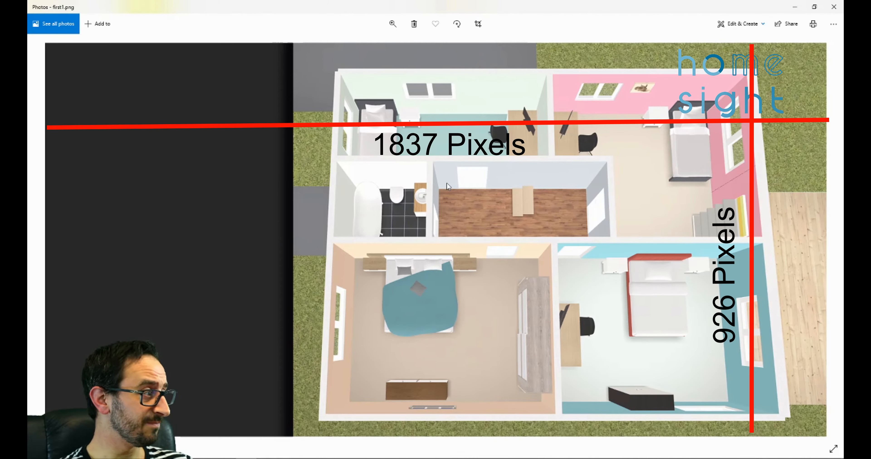
{"action": "key", "text": "Right"}
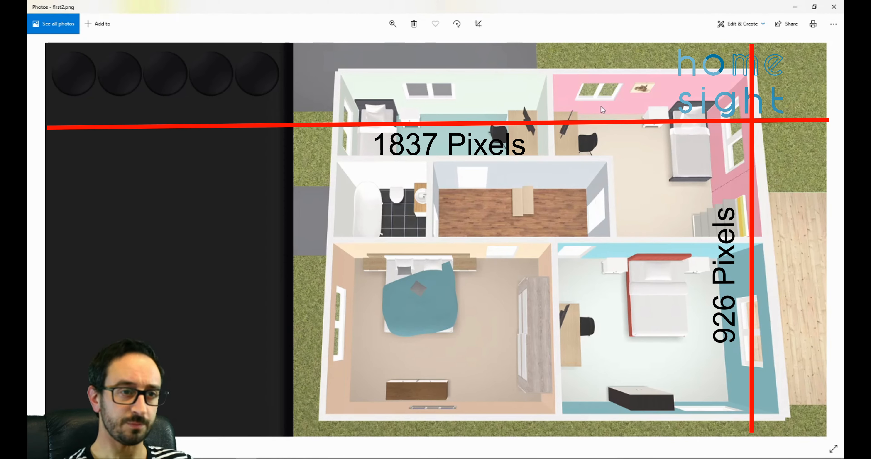
{"action": "key", "text": "Right"}
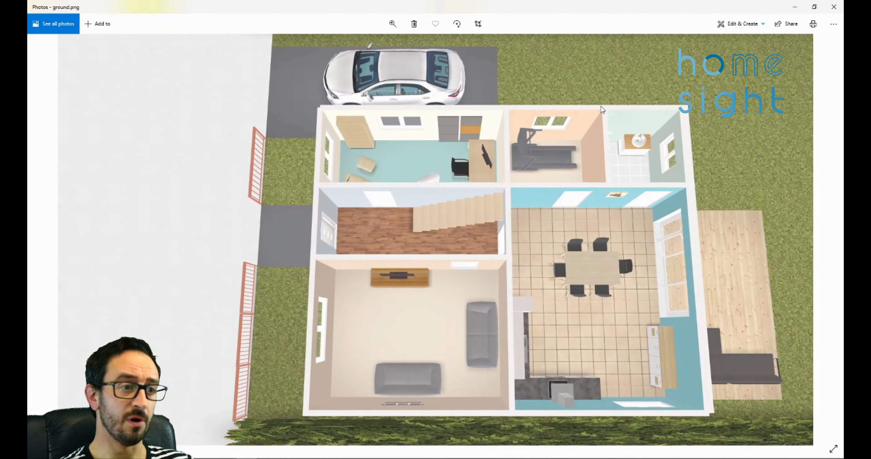
{"action": "key", "text": "Right"}
{"action": "key", "text": "Right"}
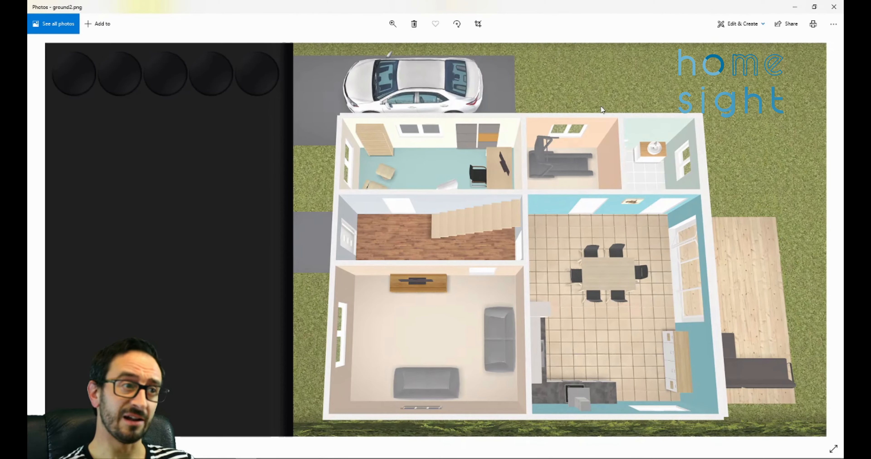
{"action": "left_click", "coordinate": [833, 8]}
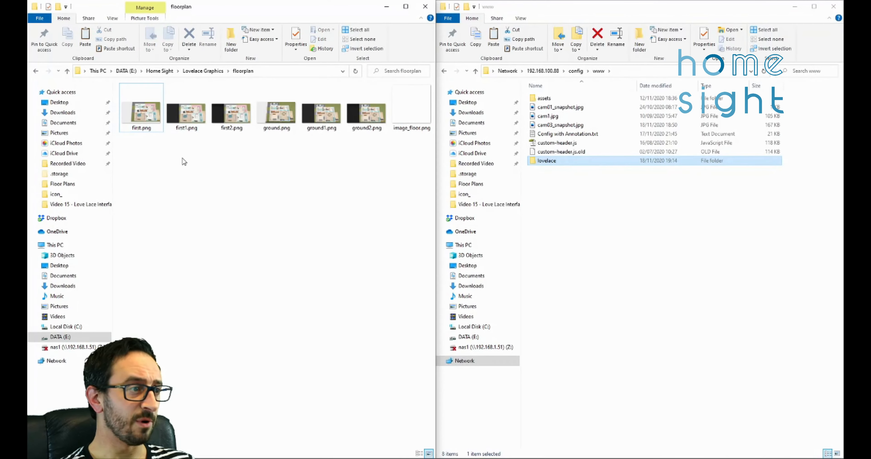
{"action": "left_click_drag", "start_coordinate": [143, 164], "coordinate": [379, 168]}
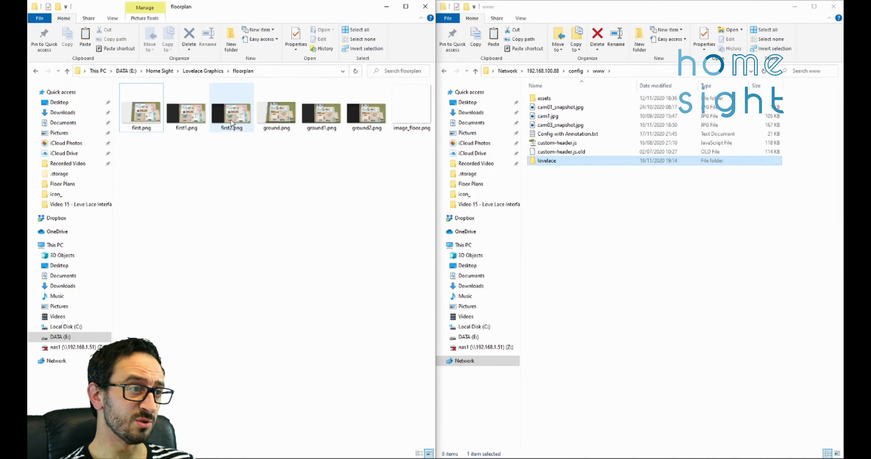
Open the icon folder in Lovelace Graphics and examine the icons and the icons.gvdesign source file.
{"action": "left_click", "coordinate": [203, 71]}
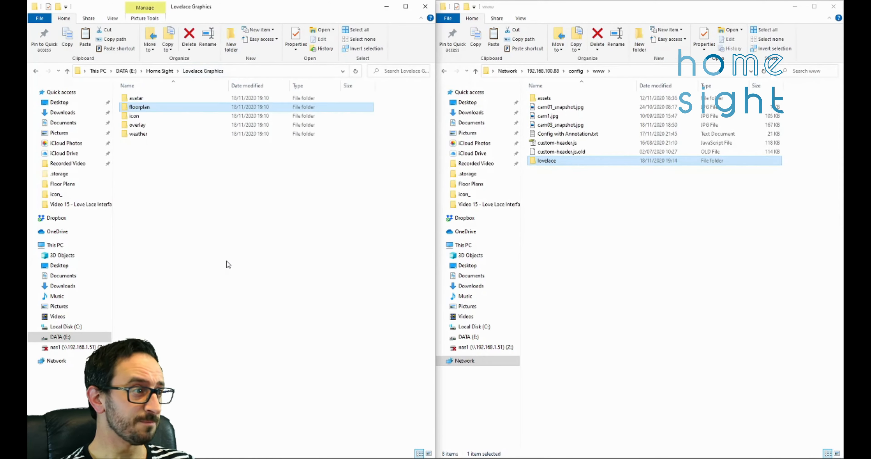
{"action": "double_click", "coordinate": [135, 117]}
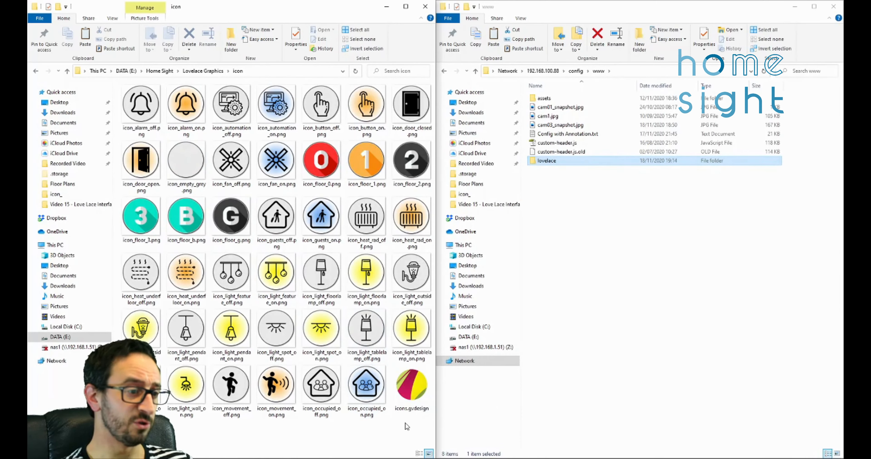
{"action": "left_click", "coordinate": [412, 390]}
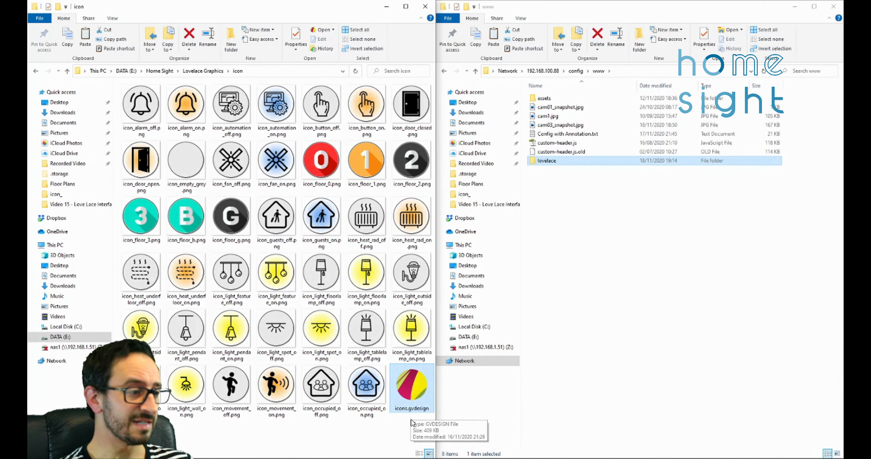
Open the overlay folder in Lovelace Graphics and view light_office_main.png and tv_overlay2.png in Photos.
{"action": "left_click", "coordinate": [204, 71]}
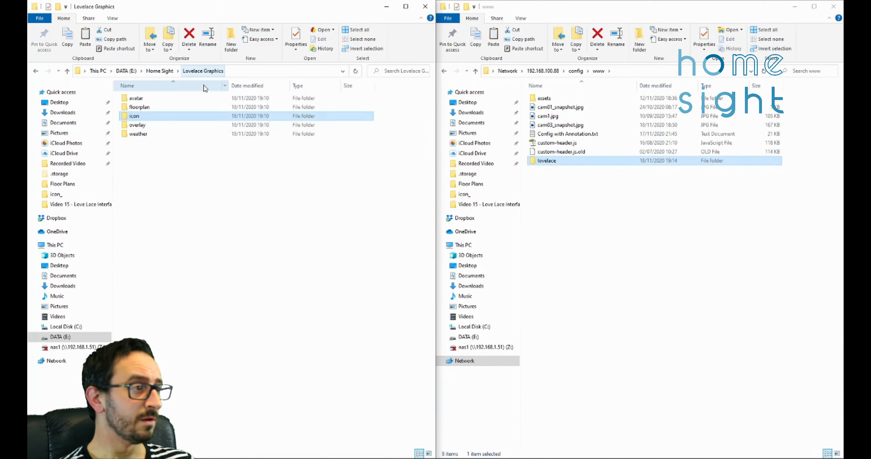
{"action": "left_click", "coordinate": [147, 123]}
{"action": "double_click", "coordinate": [146, 122]}
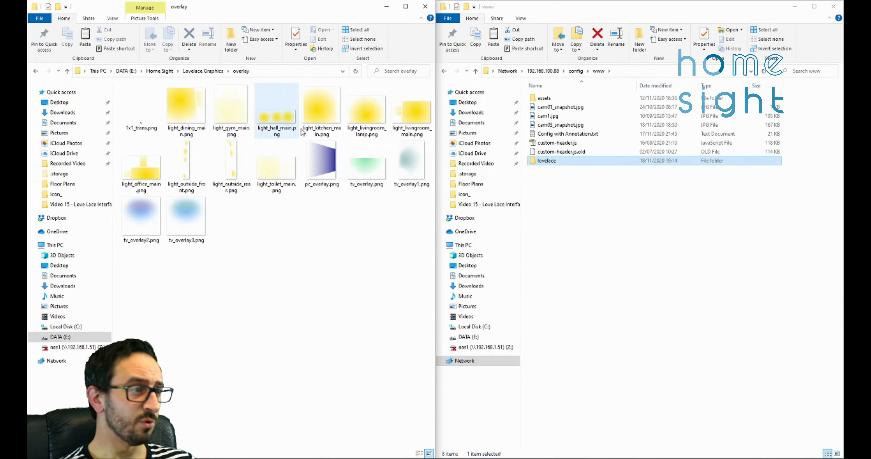
{"action": "double_click", "coordinate": [146, 165]}
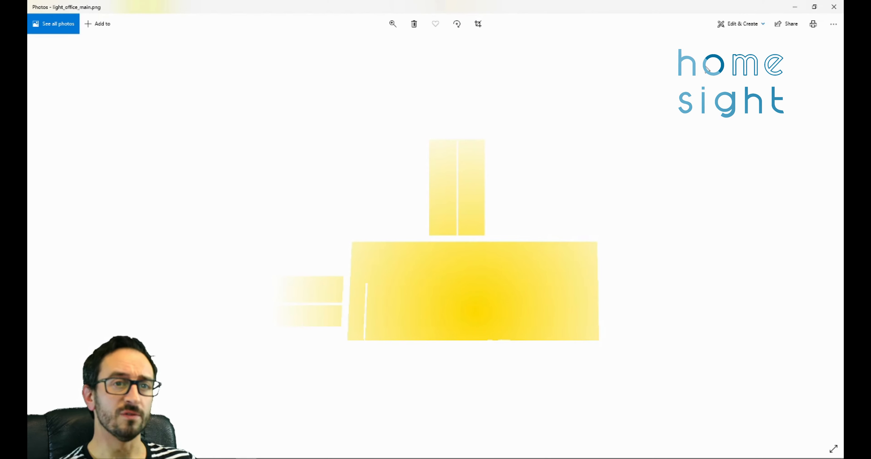
{"action": "left_click", "coordinate": [838, 9]}
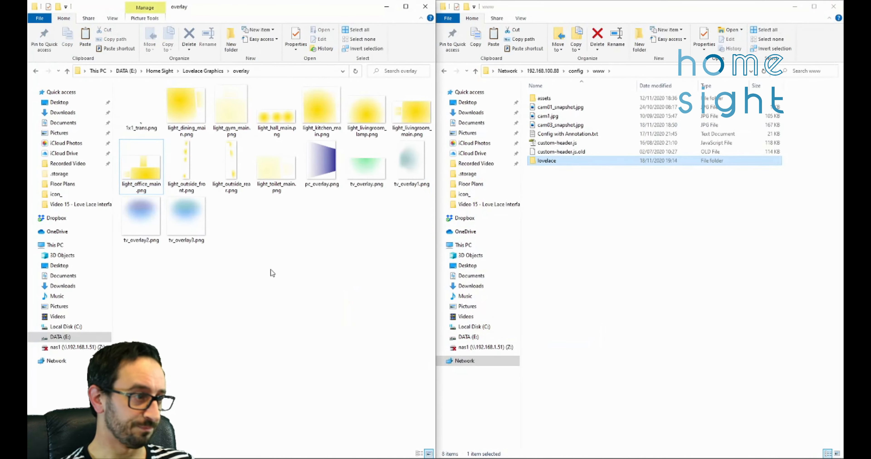
{"action": "double_click", "coordinate": [146, 222]}
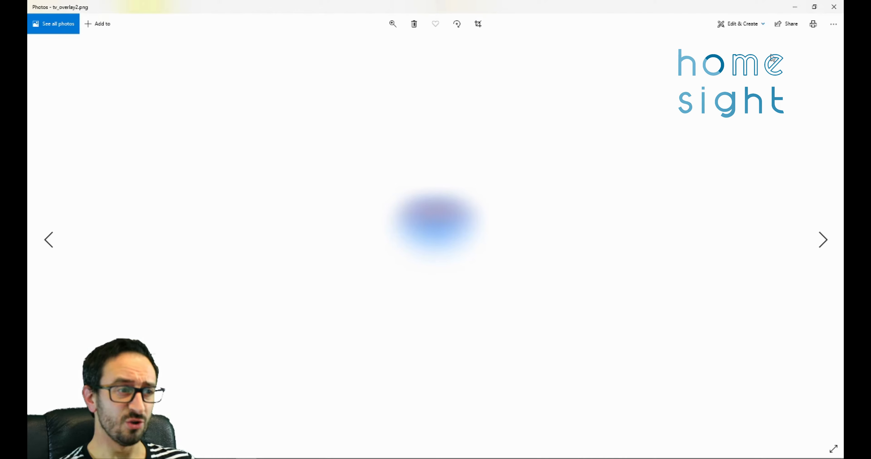
{"action": "left_click", "coordinate": [829, 13]}
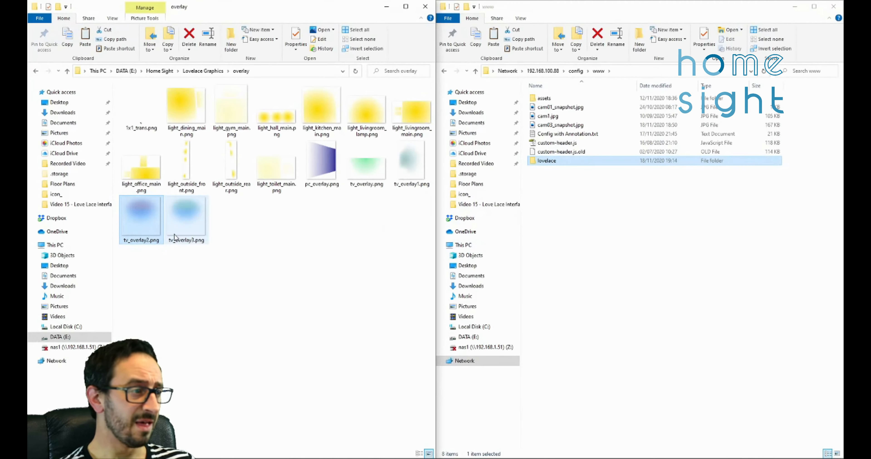
View tv_overlay2.png in Chrome against a dark background, then return to the overlay folder.
{"action": "right_click", "coordinate": [146, 233]}
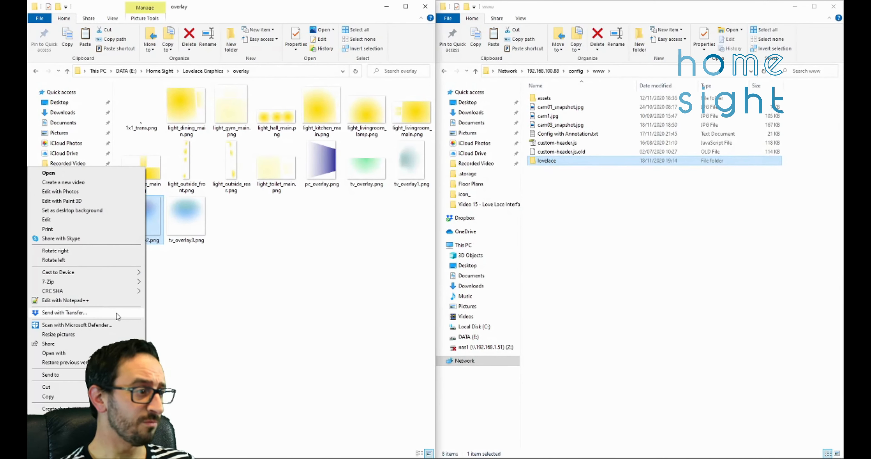
{"action": "mouse_move", "coordinate": [128, 353]}
{"action": "left_click", "coordinate": [200, 368]}
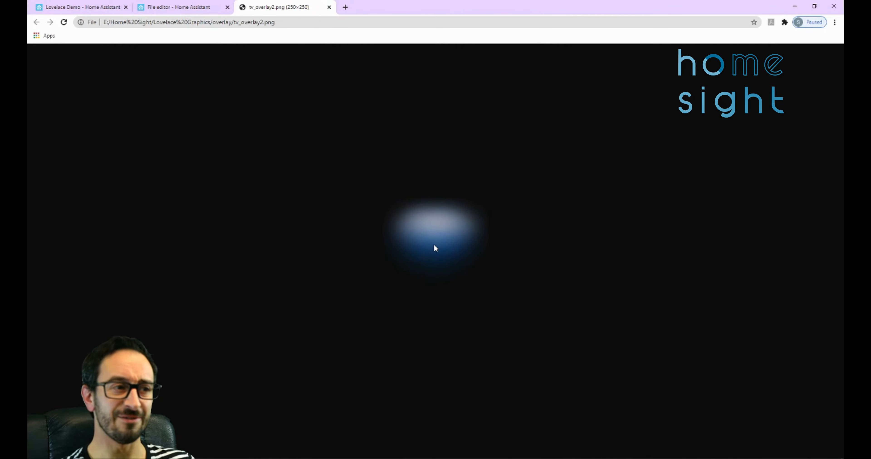
{"action": "left_click", "coordinate": [793, 7]}
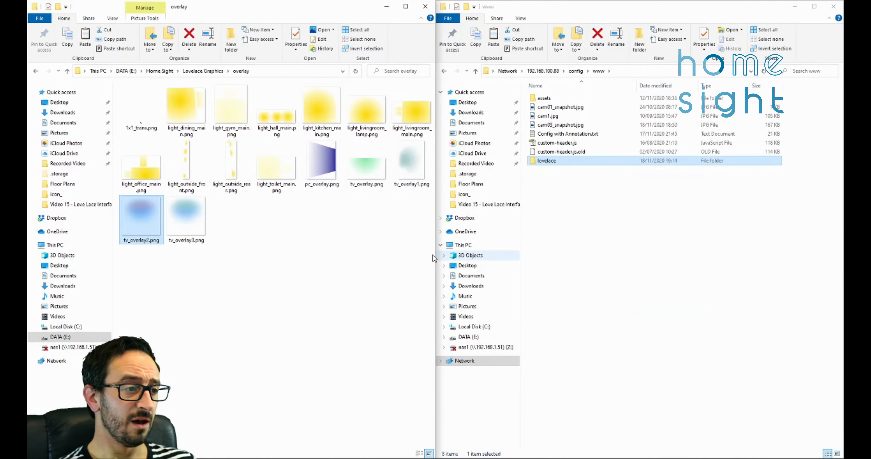
View pc_overlay.png from the overlay folder in Photos, close it and clear the file selection.
{"action": "double_click", "coordinate": [321, 162]}
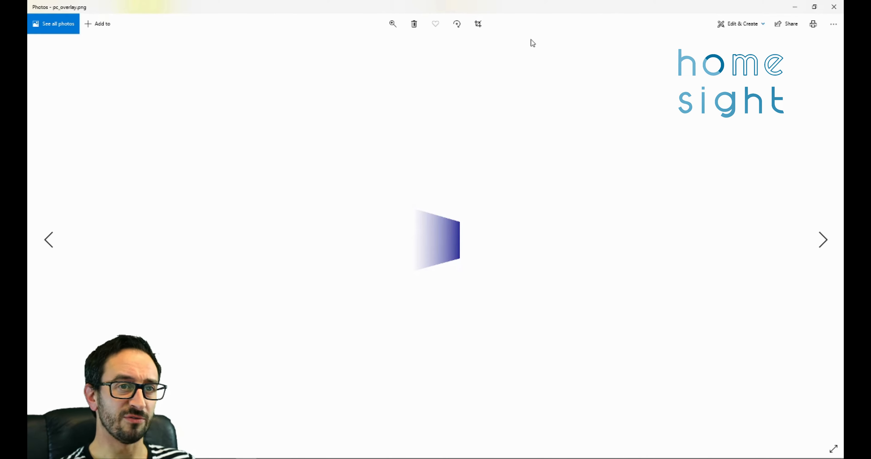
{"action": "left_click", "coordinate": [834, 7]}
{"action": "left_click", "coordinate": [338, 317]}
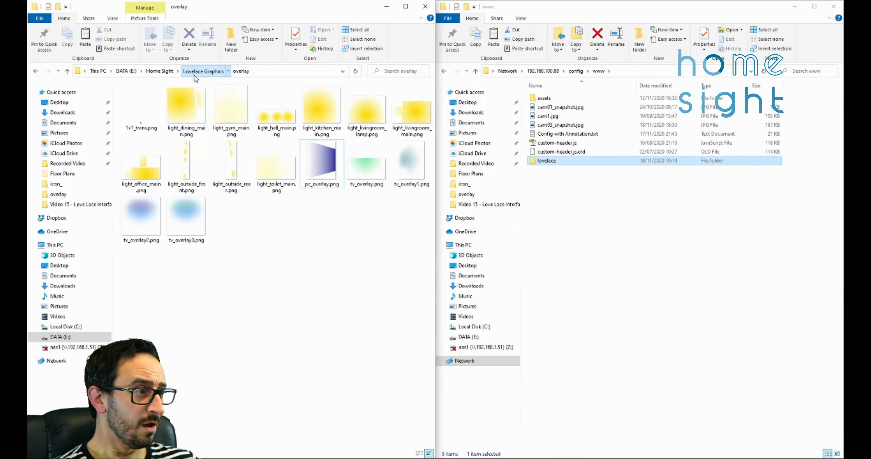
Open the weather folder in Lovelace Graphics to examine its weather icons, and return to Lovelace Graphics.
{"action": "left_click", "coordinate": [202, 71]}
{"action": "double_click", "coordinate": [153, 135]}
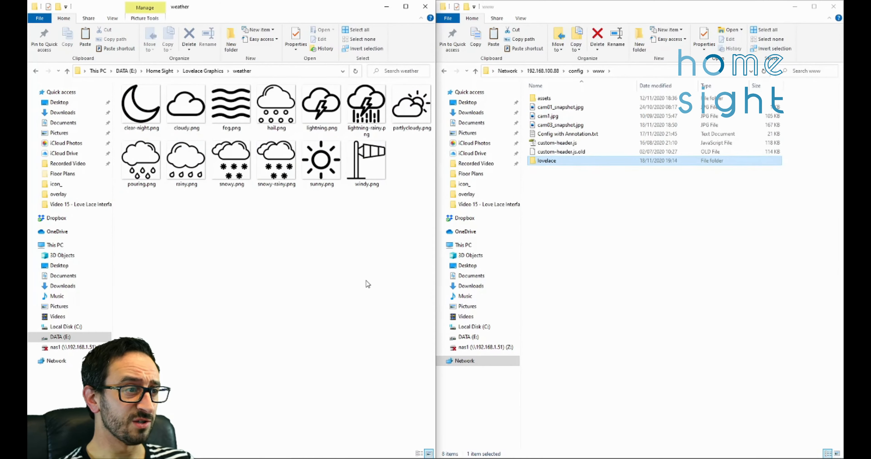
{"action": "left_click", "coordinate": [213, 68]}
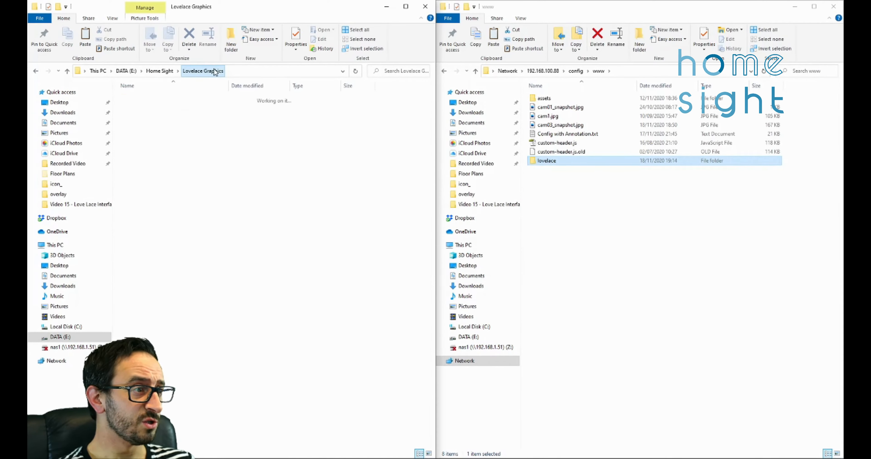
Copy the avatar, floorplan, icon, overlay and weather folders from Lovelace Graphics into the lovelace folder under config/www on the share.
{"action": "left_click", "coordinate": [625, 225]}
{"action": "double_click", "coordinate": [545, 161]}
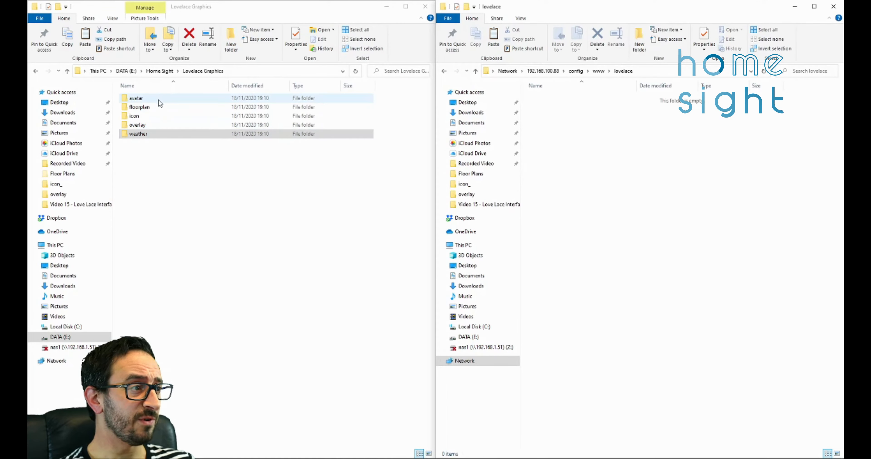
{"action": "left_click_drag", "start_coordinate": [181, 202], "coordinate": [140, 95]}
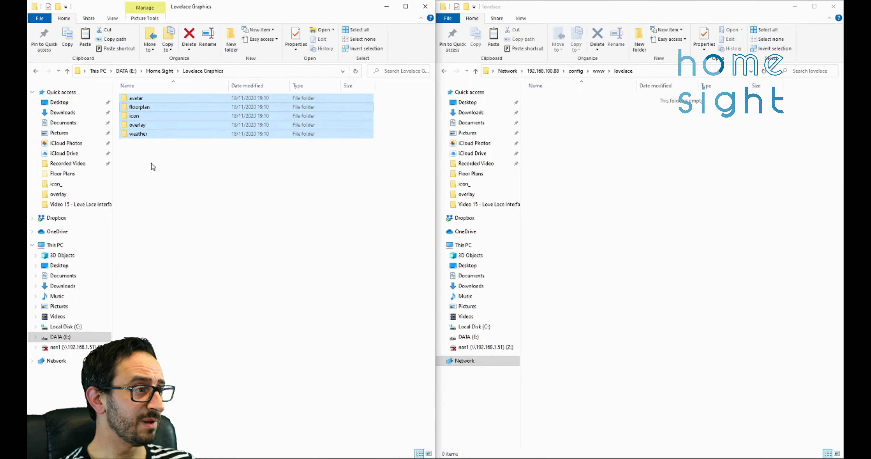
{"action": "left_click", "coordinate": [151, 163]}
{"action": "left_click_drag", "start_coordinate": [169, 172], "coordinate": [124, 80]}
{"action": "right_click", "coordinate": [139, 105]}
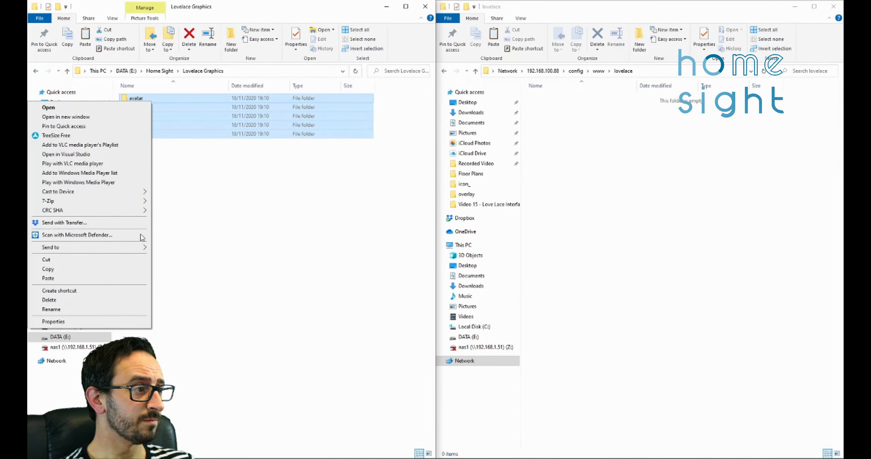
{"action": "left_click", "coordinate": [70, 271]}
{"action": "left_click", "coordinate": [655, 194]}
{"action": "right_click", "coordinate": [653, 190]}
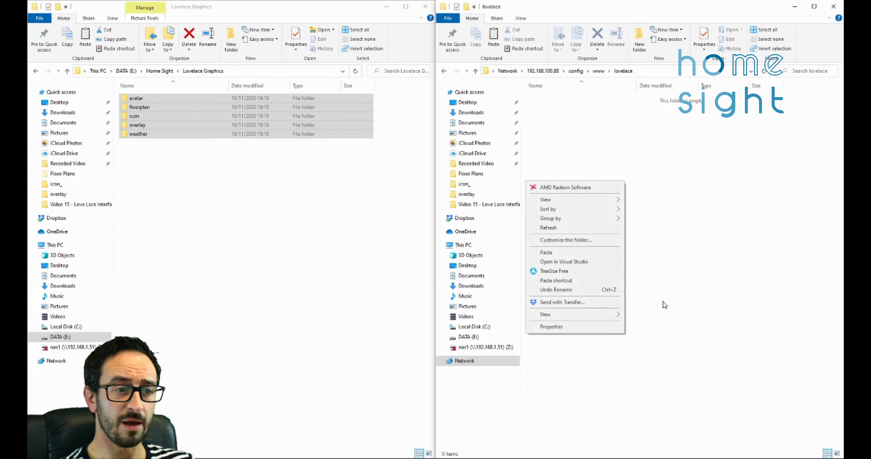
{"action": "left_click", "coordinate": [572, 253]}
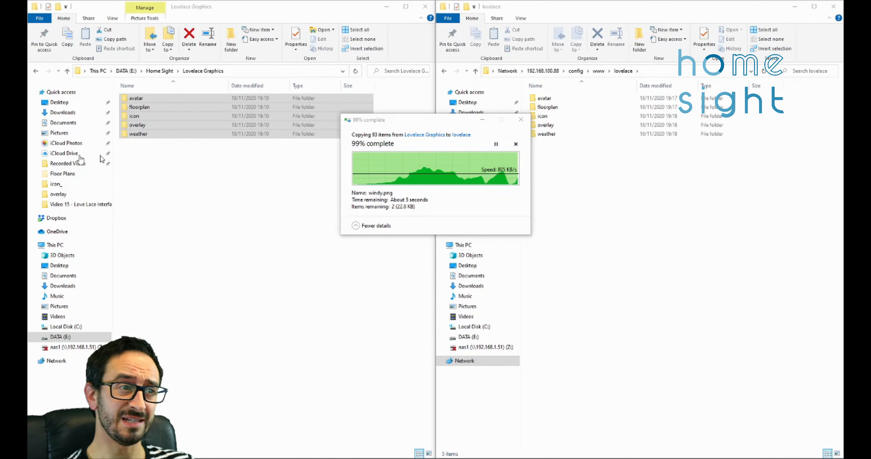
Try to browse to 192.168.100.88:8123/local/lovelace/avatar in Chrome, with the window moved clear of the folder listings.
{"action": "left_click_drag", "start_coordinate": [347, 111], "coordinate": [441, 151]}
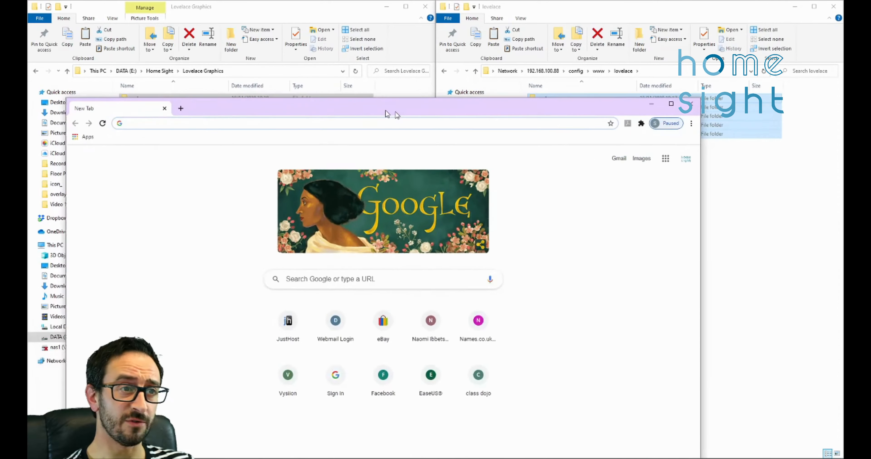
{"action": "left_click", "coordinate": [418, 165]}
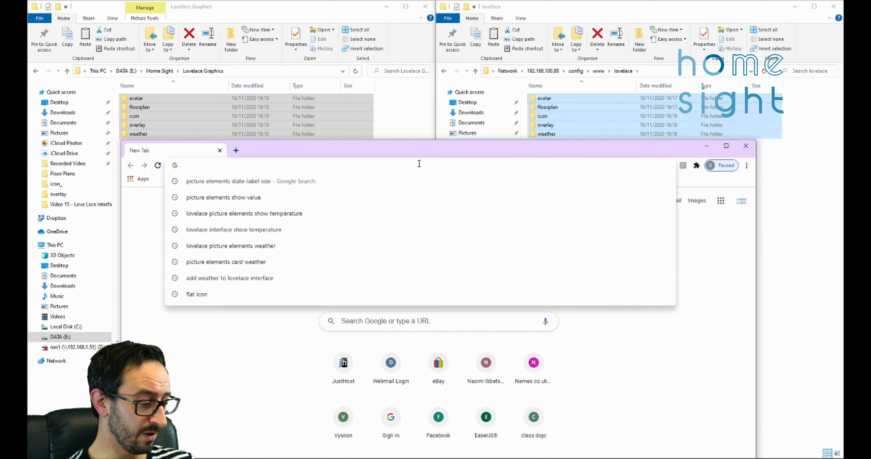
{"action": "type", "text": "192.168.100.88:8123"}
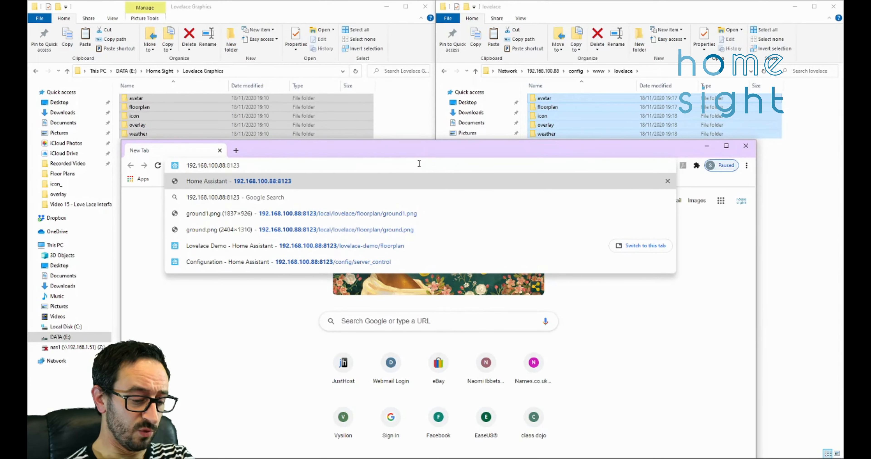
{"action": "type", "text": "/"}
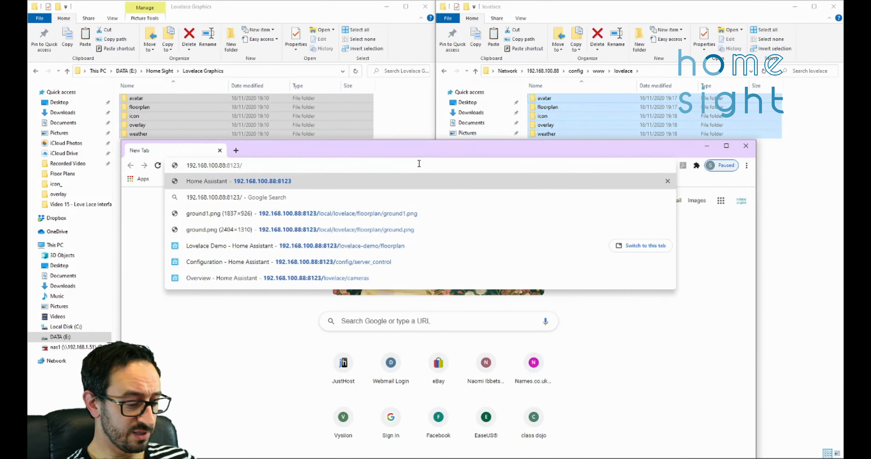
{"action": "type", "text": "local"}
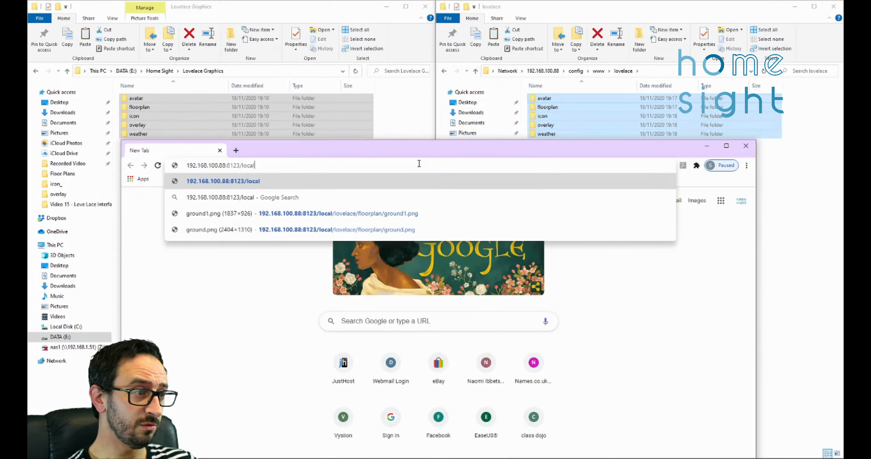
{"action": "type", "text": "/"}
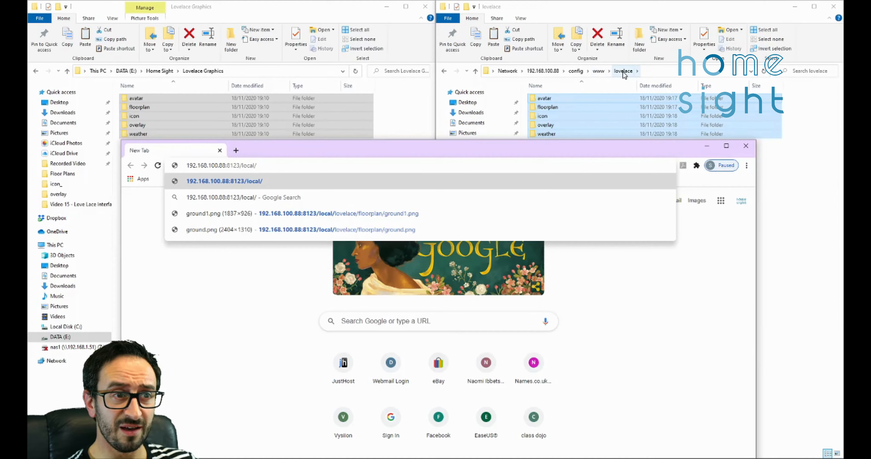
{"action": "type", "text": "lovelace"}
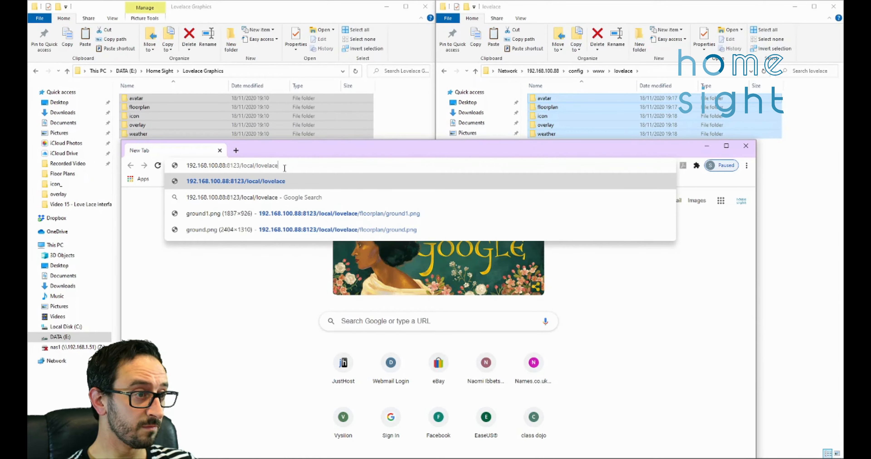
{"action": "type", "text": "/av"}
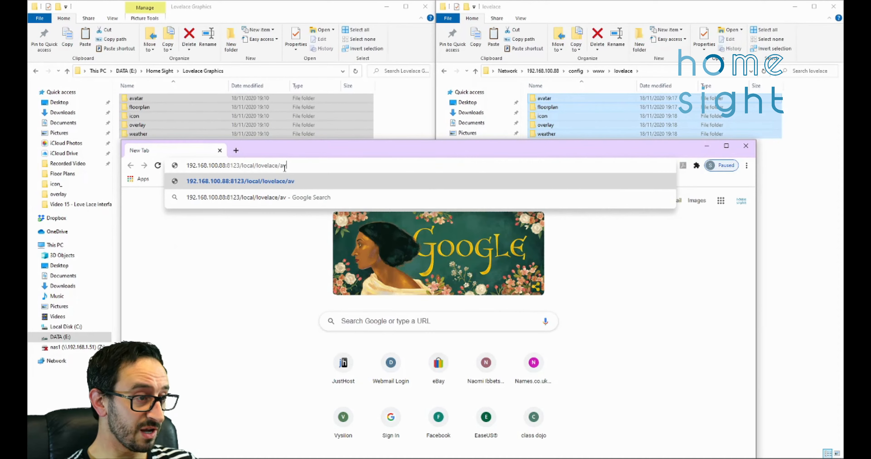
{"action": "type", "text": "atar"}
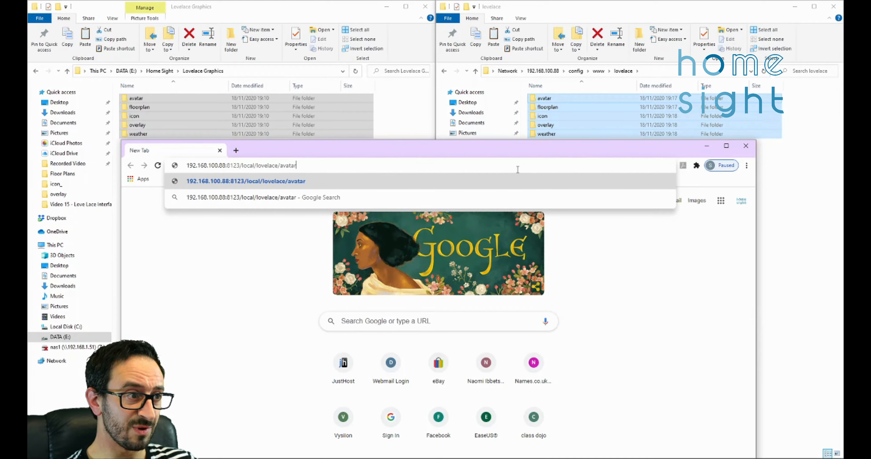
{"action": "key", "text": "Return"}
{"action": "left_click_drag", "start_coordinate": [524, 155], "coordinate": [528, 200]}
Open the avatar folder in the share's lovelace folder and copy the full file name of the 221 KB home avatar PNG.
{"action": "left_click", "coordinate": [567, 143]}
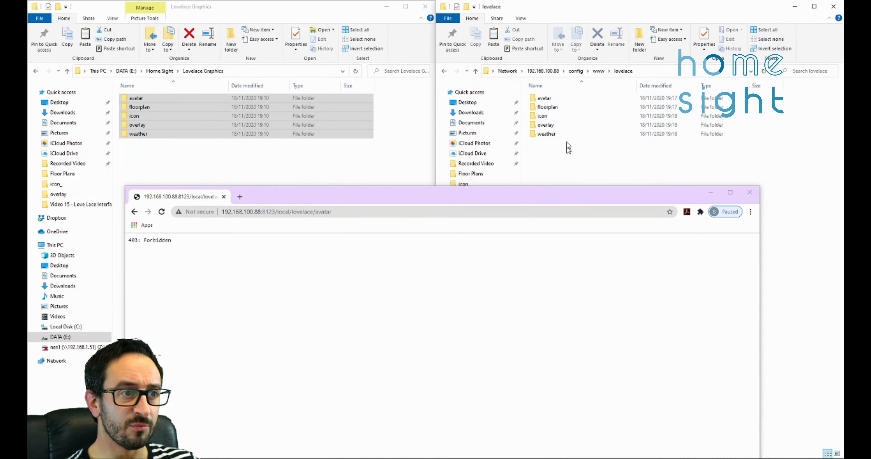
{"action": "double_click", "coordinate": [560, 98]}
{"action": "left_click", "coordinate": [585, 98]}
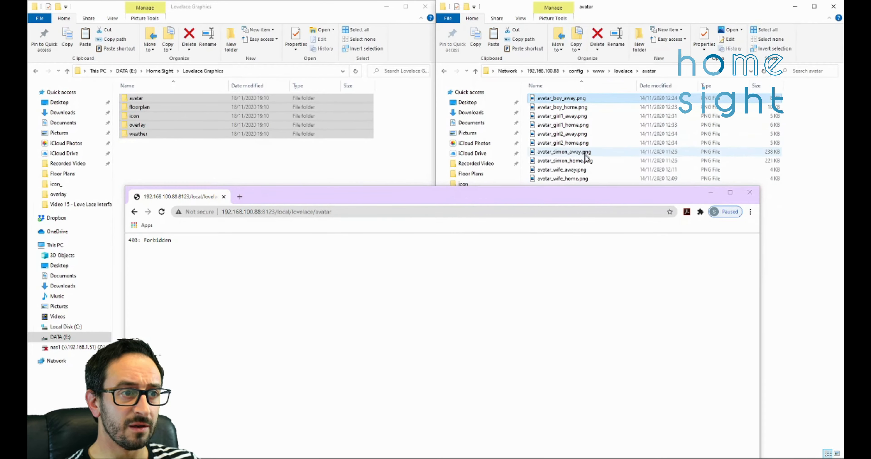
{"action": "left_click", "coordinate": [597, 153]}
{"action": "left_click", "coordinate": [587, 161]}
{"action": "key", "text": "F2"}
{"action": "left_click_drag", "start_coordinate": [604, 162], "coordinate": [499, 161]}
{"action": "key", "text": "ctrl+c"}
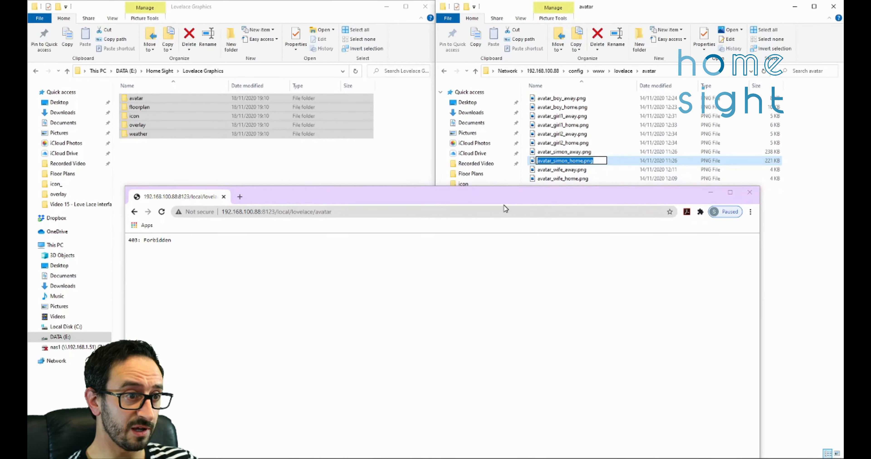
Append a slash and the copied avatar file name to the browser address and load the image from Home Assistant.
{"action": "left_click", "coordinate": [455, 214]}
{"action": "left_click", "coordinate": [473, 214]}
{"action": "type", "text": "/"}
{"action": "key", "text": "ctrl+v"}
{"action": "key", "text": "Return"}
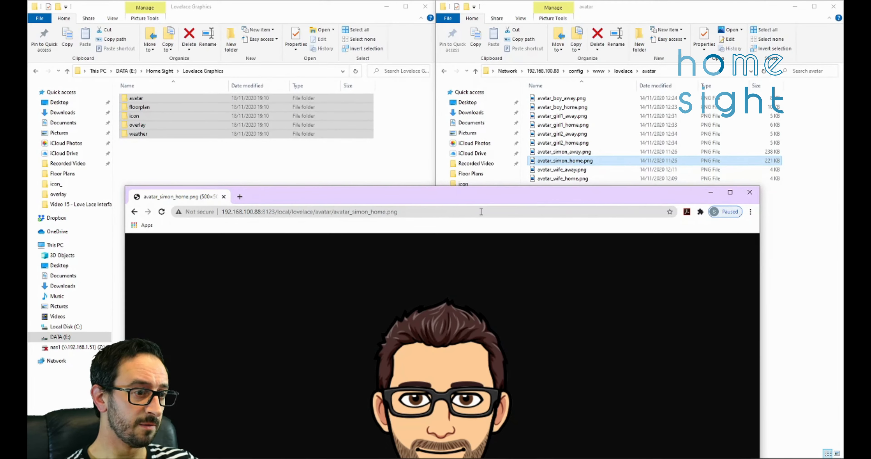
{"action": "left_click_drag", "start_coordinate": [485, 194], "coordinate": [522, 220]}
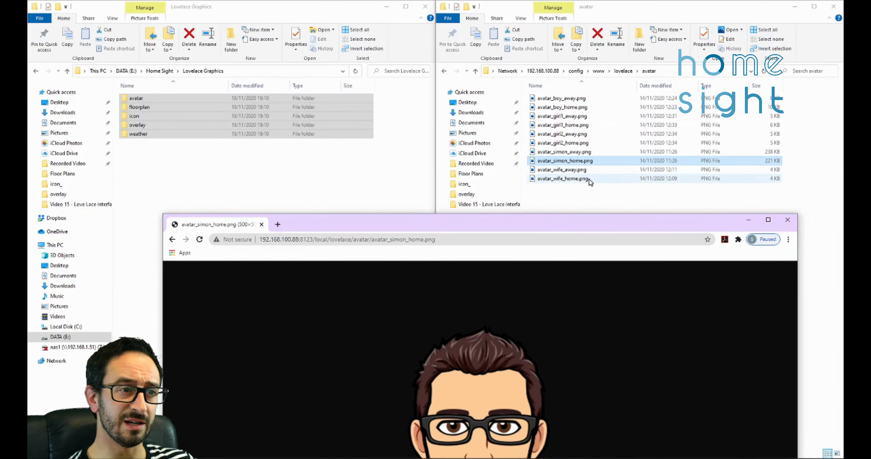
{"action": "left_click", "coordinate": [568, 208]}
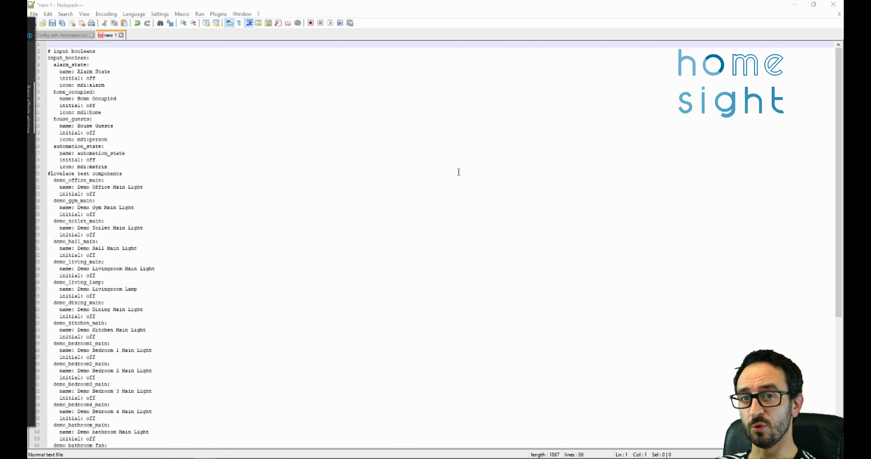
Examine the alarm_state, home_occupied, house_guests and automation_state input booleans in the new 1 document in Notepad++.
{"action": "left_click", "coordinate": [463, 188]}
{"action": "left_click", "coordinate": [135, 79]}
{"action": "left_click", "coordinate": [108, 50]}
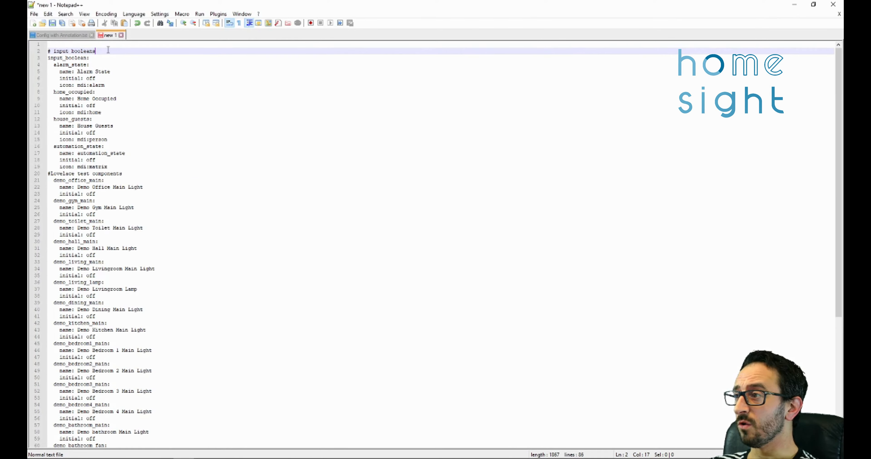
{"action": "left_click", "coordinate": [107, 46]}
{"action": "left_click", "coordinate": [69, 64]}
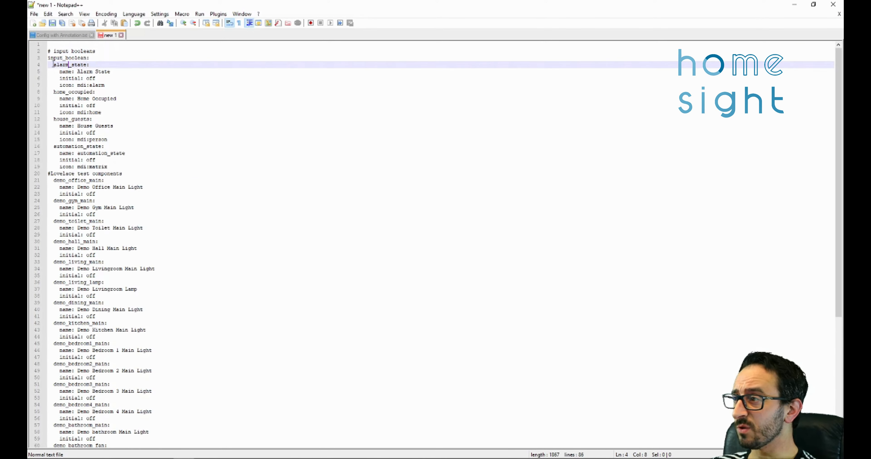
{"action": "left_click_drag", "start_coordinate": [53, 64], "coordinate": [105, 85]}
{"action": "left_click", "coordinate": [105, 86]}
{"action": "left_click_drag", "start_coordinate": [53, 92], "coordinate": [111, 112]}
{"action": "left_click", "coordinate": [54, 118]}
{"action": "left_click_drag", "start_coordinate": [54, 119], "coordinate": [130, 138]}
{"action": "left_click", "coordinate": [63, 147]}
{"action": "left_click_drag", "start_coordinate": [52, 147], "coordinate": [133, 140]}
{"action": "left_click", "coordinate": [117, 80]}
{"action": "left_click", "coordinate": [120, 93]}
{"action": "left_click", "coordinate": [135, 113]}
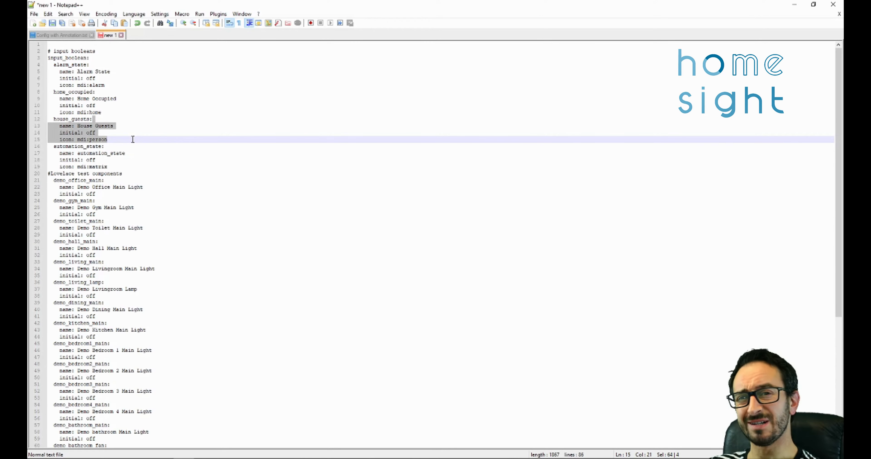
{"action": "left_click", "coordinate": [152, 166]}
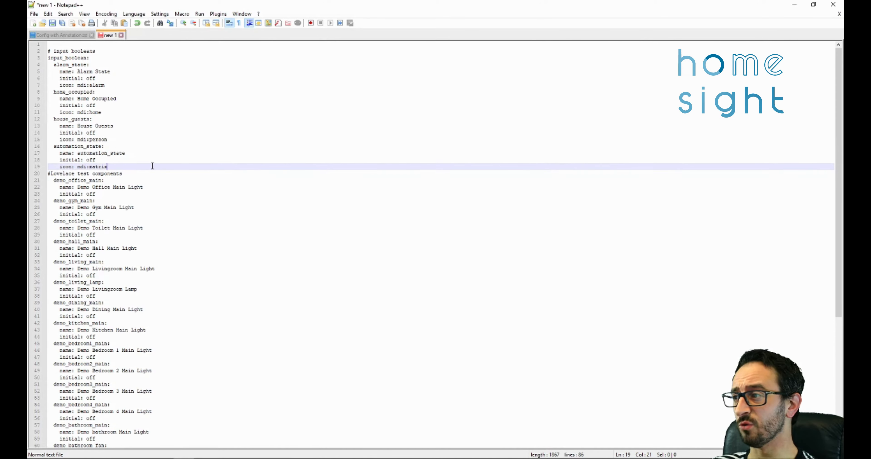
{"action": "left_click_drag", "start_coordinate": [71, 148], "coordinate": [117, 165]}
{"action": "left_click", "coordinate": [127, 167]}
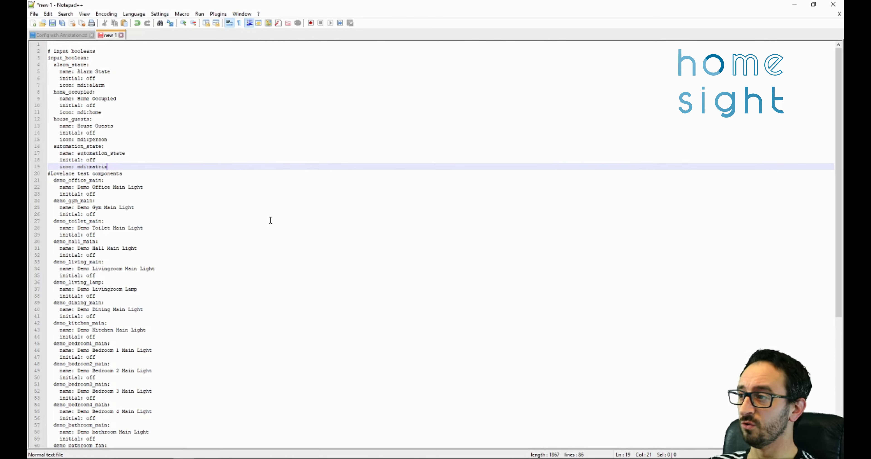
Examine the demo light entries under the "#Lovelace test components" comment, through to the heating entry.
{"action": "left_click", "coordinate": [84, 174]}
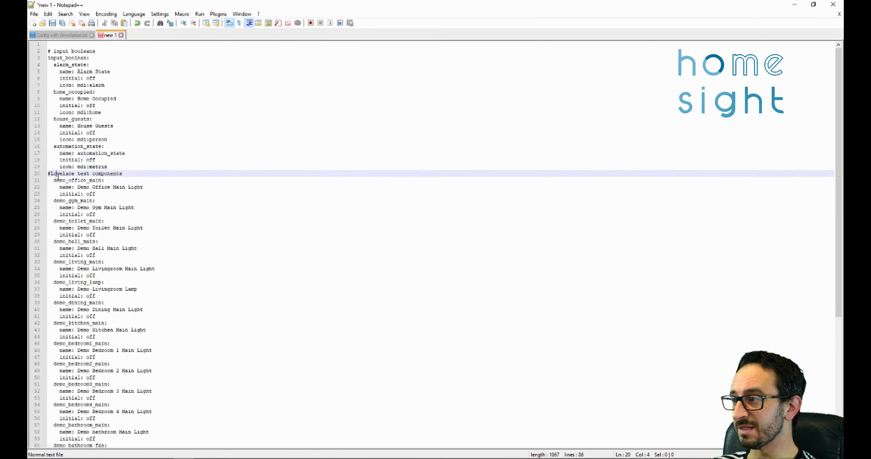
{"action": "left_click_drag", "start_coordinate": [56, 176], "coordinate": [167, 377]}
{"action": "scroll", "coordinate": [168, 376], "scroll_direction": "down", "scroll_amount": 4}
{"action": "scroll", "coordinate": [164, 355], "scroll_direction": "down", "scroll_amount": 2}
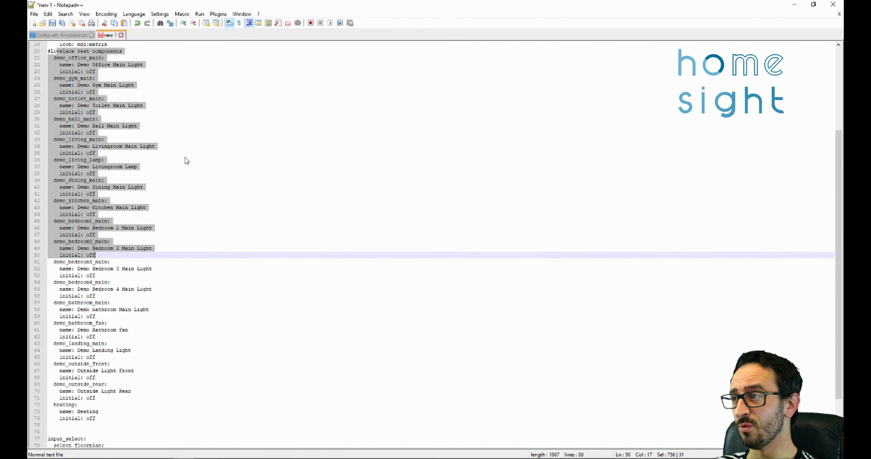
{"action": "scroll", "coordinate": [184, 176], "scroll_direction": "up", "scroll_amount": 6}
{"action": "left_click", "coordinate": [181, 174]}
Set the document's language to YAML and collapse the input_boolean block.
{"action": "left_click", "coordinate": [134, 14]}
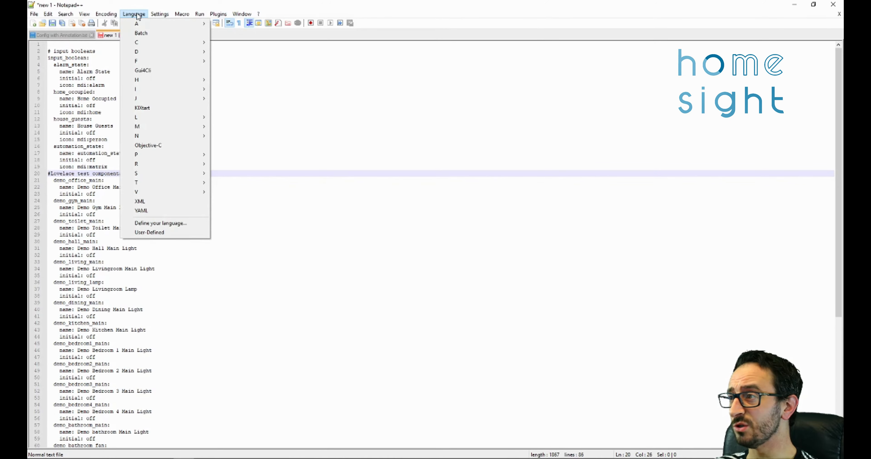
{"action": "left_click", "coordinate": [141, 211]}
{"action": "left_click", "coordinate": [253, 220]}
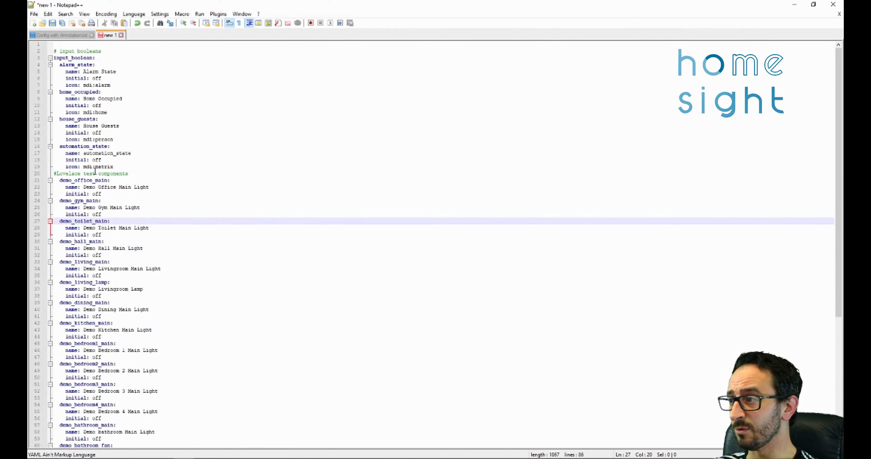
{"action": "left_click_drag", "start_coordinate": [131, 174], "coordinate": [54, 174]}
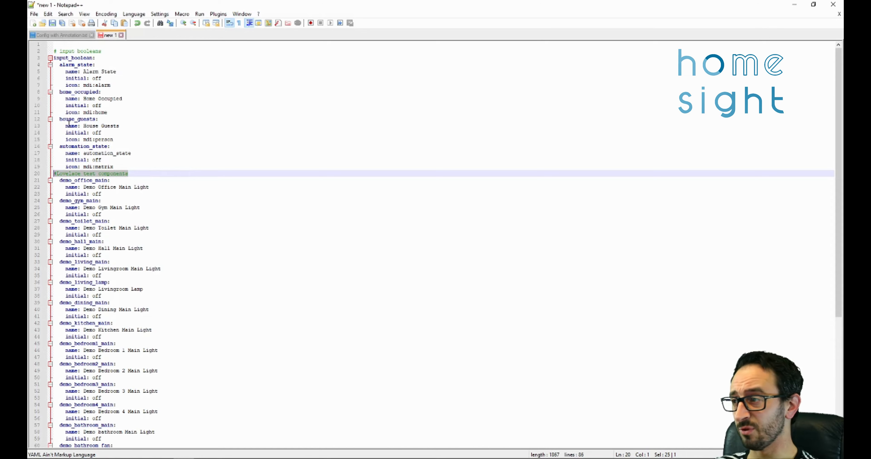
{"action": "left_click", "coordinate": [50, 58]}
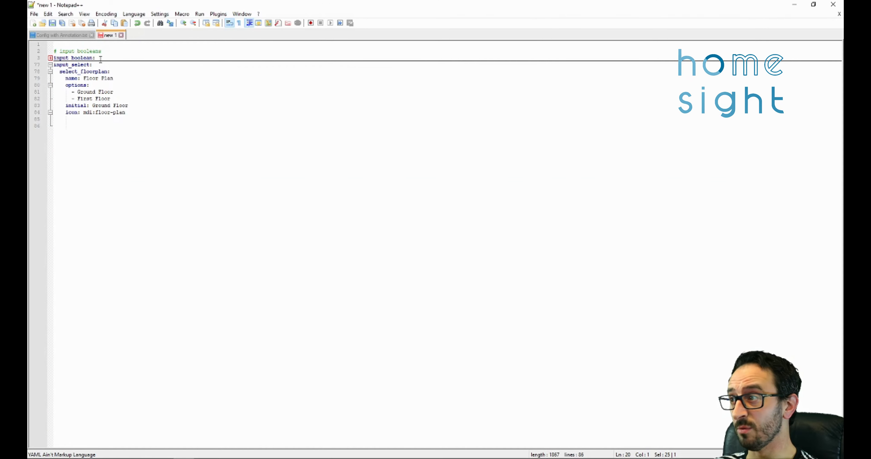
Expand the input_boolean block and look through the demo light entries down to the input_select section.
{"action": "left_click", "coordinate": [50, 58]}
{"action": "scroll", "coordinate": [119, 178], "scroll_direction": "down", "scroll_amount": 5}
{"action": "left_click", "coordinate": [182, 222]}
{"action": "scroll", "coordinate": [194, 237], "scroll_direction": "down", "scroll_amount": 4}
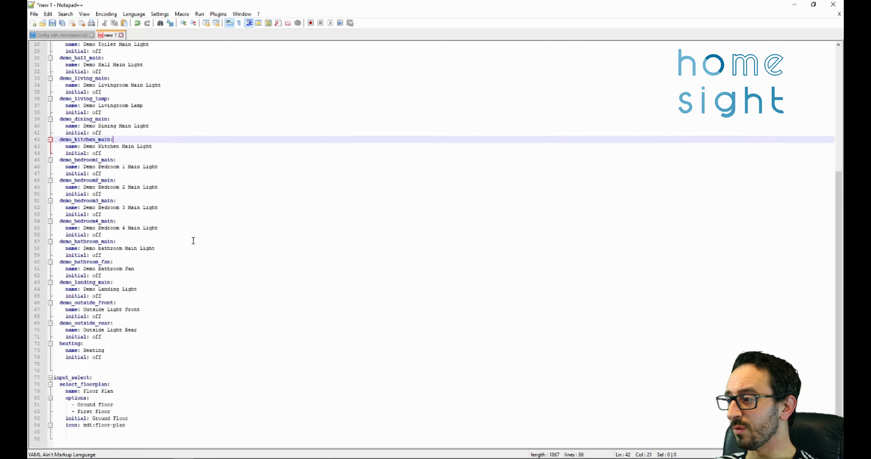
{"action": "left_click", "coordinate": [126, 397]}
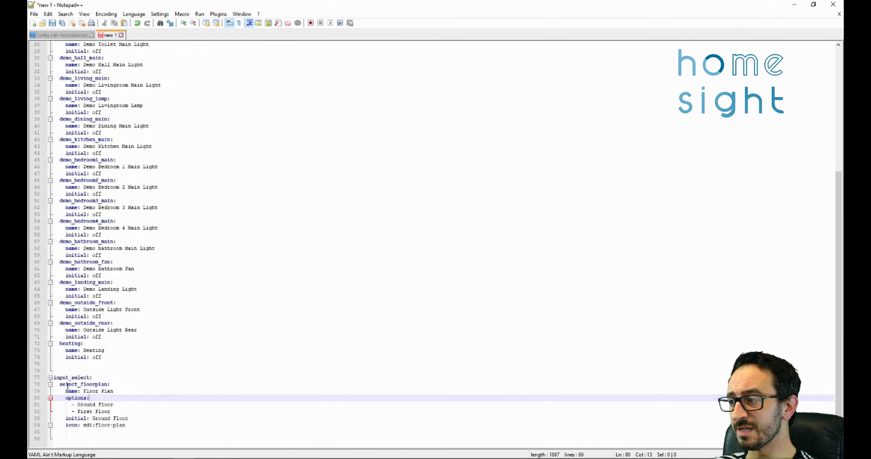
Examine the select_floorplan entry under input_select, including its name and its Ground Floor and First Floor options.
{"action": "left_click_drag", "start_coordinate": [60, 386], "coordinate": [117, 385]}
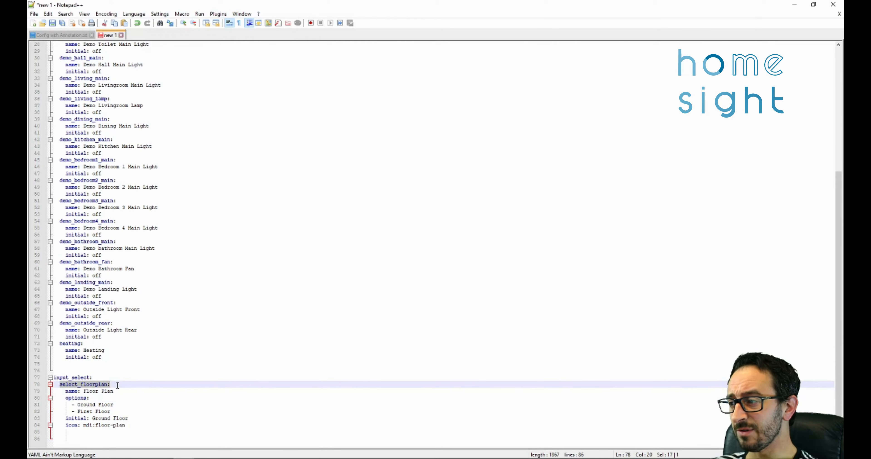
{"action": "left_click", "coordinate": [145, 389]}
{"action": "left_click", "coordinate": [114, 412]}
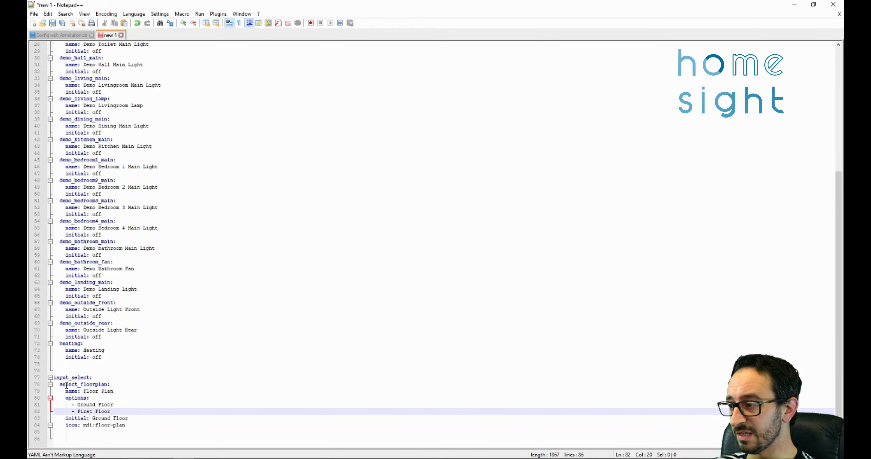
{"action": "left_click_drag", "start_coordinate": [55, 380], "coordinate": [118, 392]}
{"action": "left_click", "coordinate": [87, 384]}
{"action": "left_click", "coordinate": [119, 391]}
{"action": "left_click", "coordinate": [118, 392]}
{"action": "left_click_drag", "start_coordinate": [66, 398], "coordinate": [85, 399]}
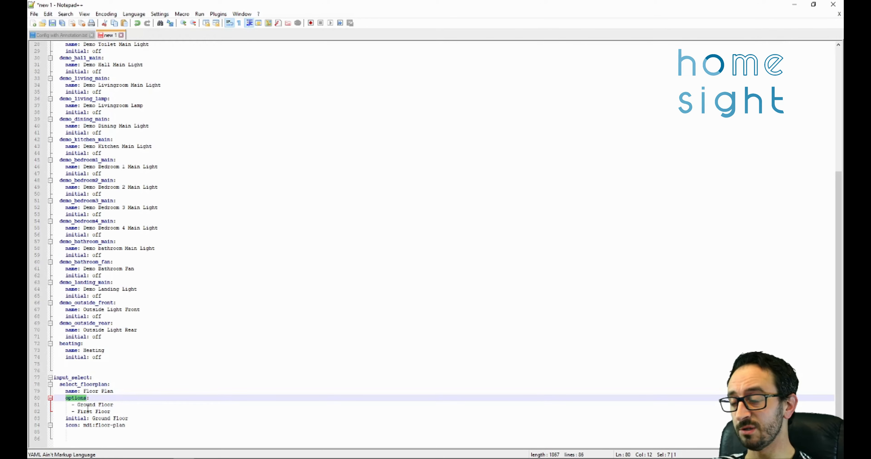
{"action": "left_click_drag", "start_coordinate": [71, 405], "coordinate": [126, 425]}
{"action": "left_click", "coordinate": [109, 411]}
{"action": "left_click", "coordinate": [69, 412]}
{"action": "left_click", "coordinate": [112, 413]}
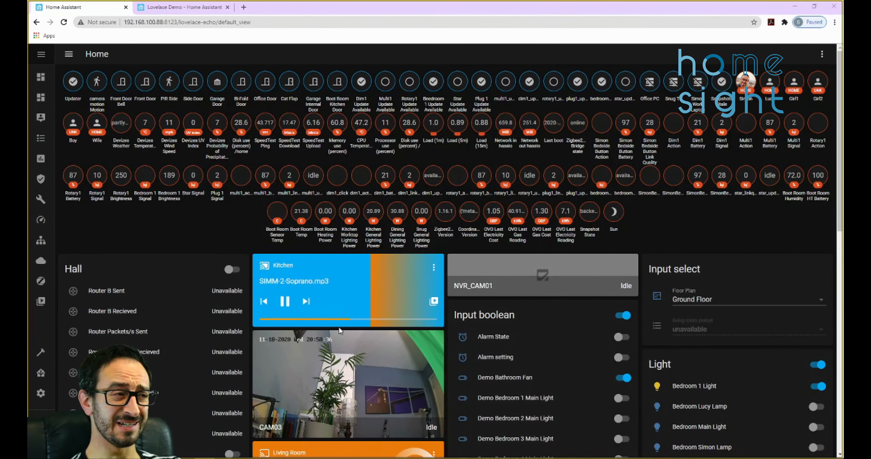
Switch to Home Assistant in the browser and open the Lovelace Dashboards management page from the configuration.
{"action": "left_click", "coordinate": [181, 7]}
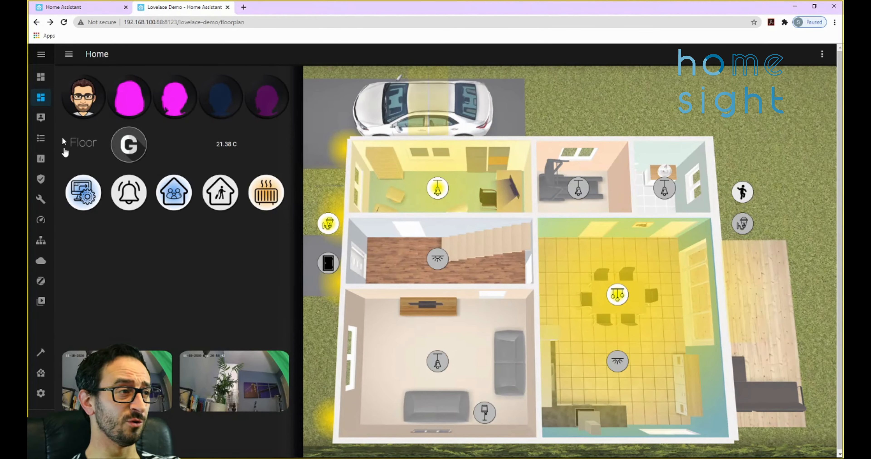
{"action": "left_click", "coordinate": [41, 393]}
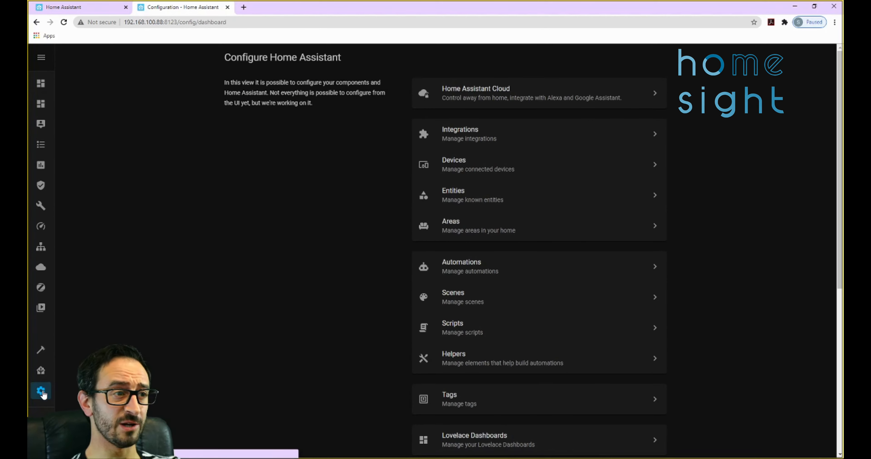
{"action": "scroll", "coordinate": [416, 270], "scroll_direction": "down", "scroll_amount": 6}
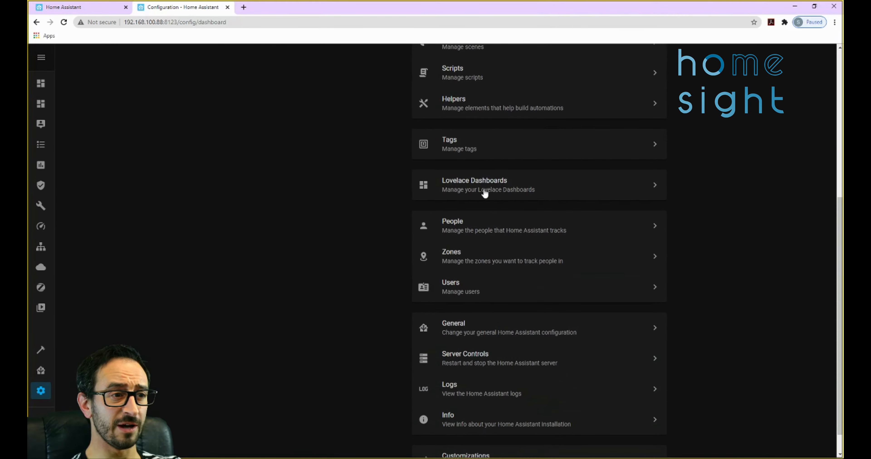
{"action": "left_click", "coordinate": [484, 195]}
Create a new dashboard titled Demo2 with the URL lovelace-demo2, shown in the sidebar and not limited to admins.
{"action": "left_click", "coordinate": [822, 439]}
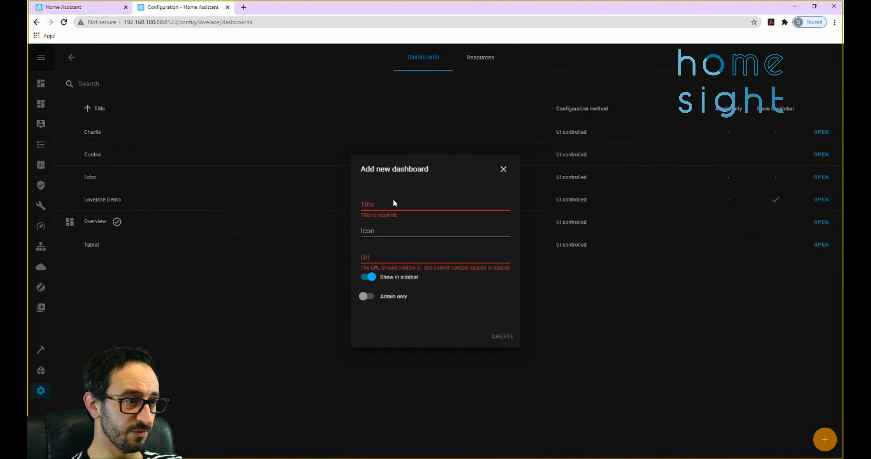
{"action": "type", "text": "Demo2"}
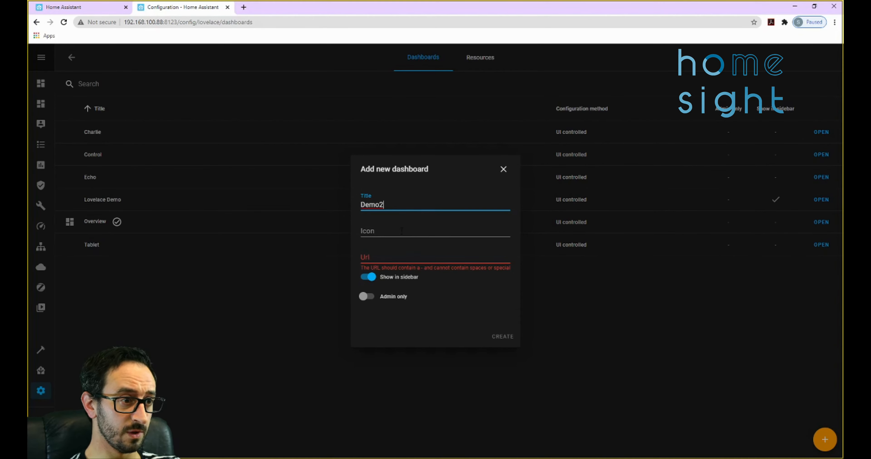
{"action": "left_click", "coordinate": [402, 231]}
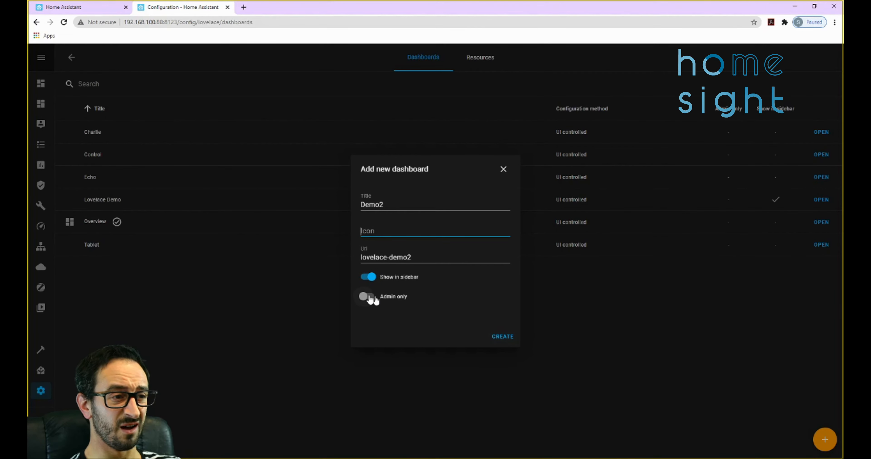
{"action": "left_click", "coordinate": [502, 337]}
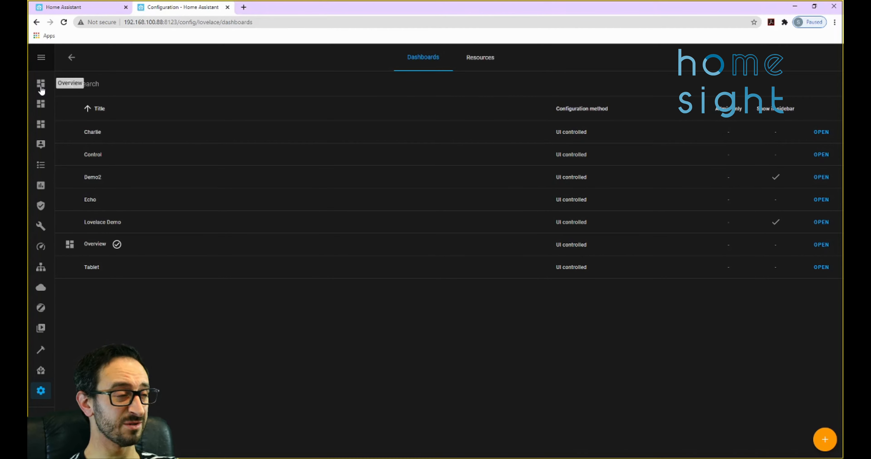
On the Lovelace Demo floorplan, turn off the office and front outside lights and turn on the living room lamp.
{"action": "left_click", "coordinate": [41, 125]}
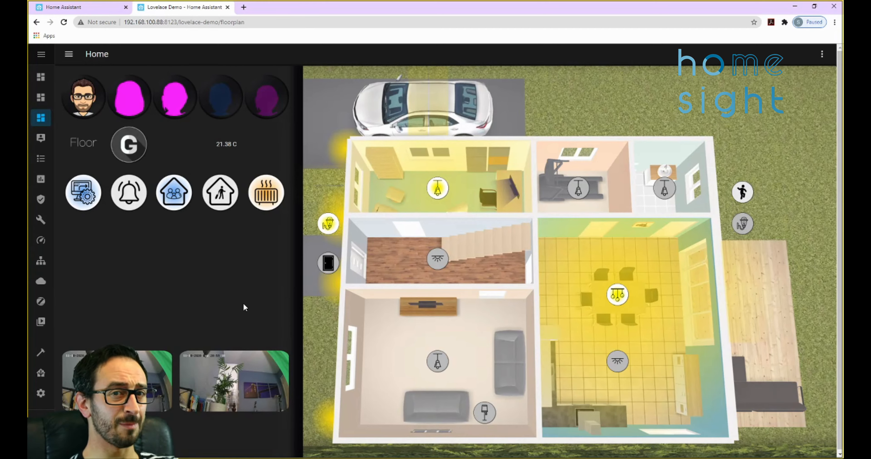
{"action": "left_click", "coordinate": [437, 190]}
{"action": "left_click", "coordinate": [330, 225]}
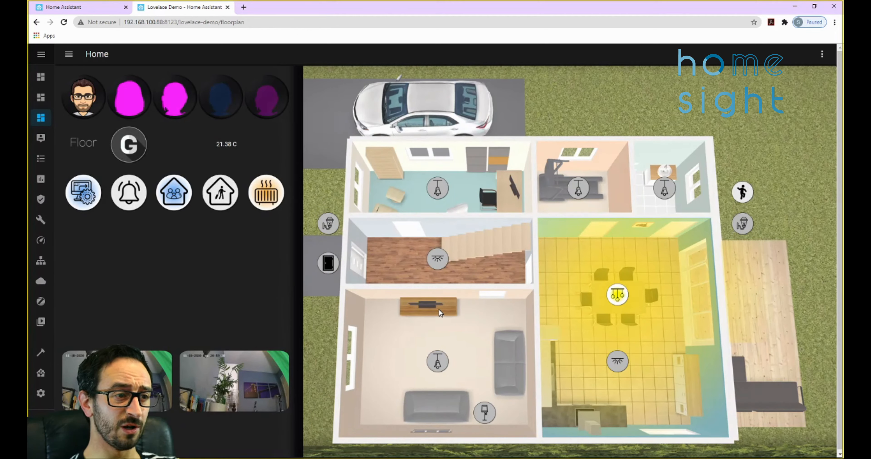
{"action": "left_click", "coordinate": [485, 412]}
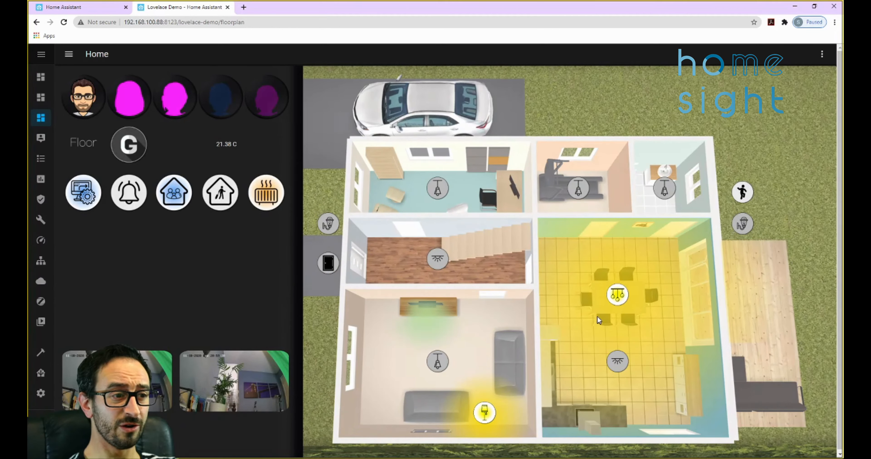
{"action": "left_click", "coordinate": [430, 306]}
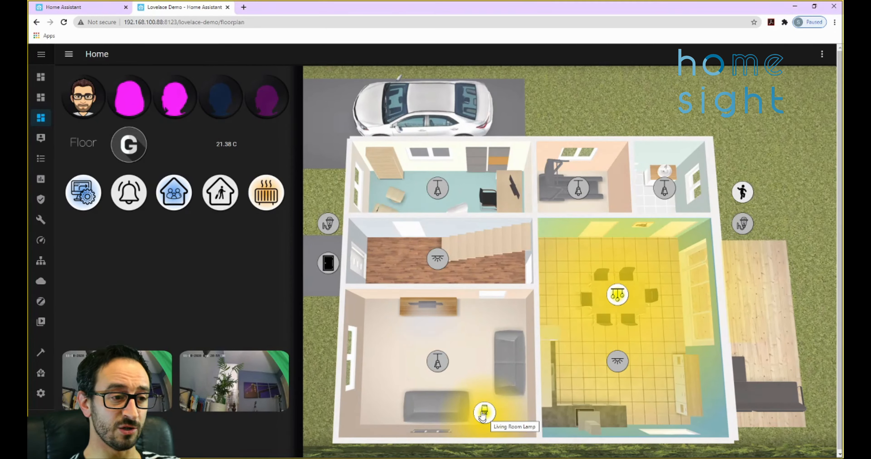
Turn on the office and rear outside lights on the floorplan, and try the automation and alarm toggles.
{"action": "left_click", "coordinate": [438, 189]}
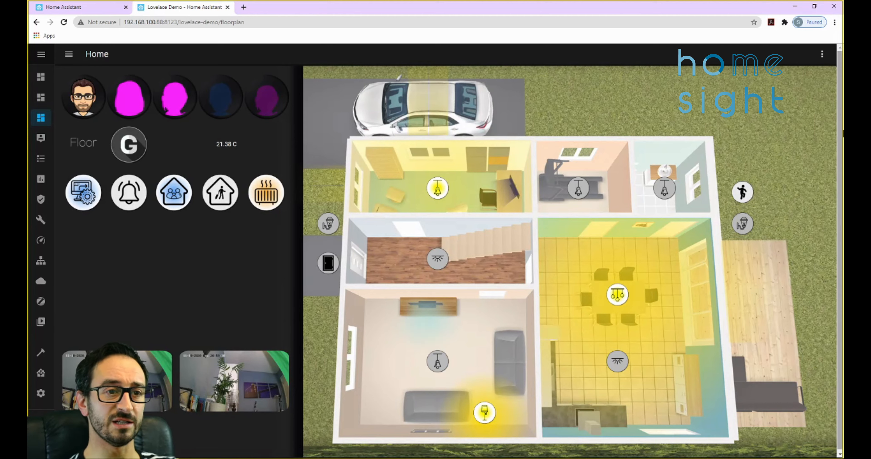
{"action": "left_click", "coordinate": [743, 224]}
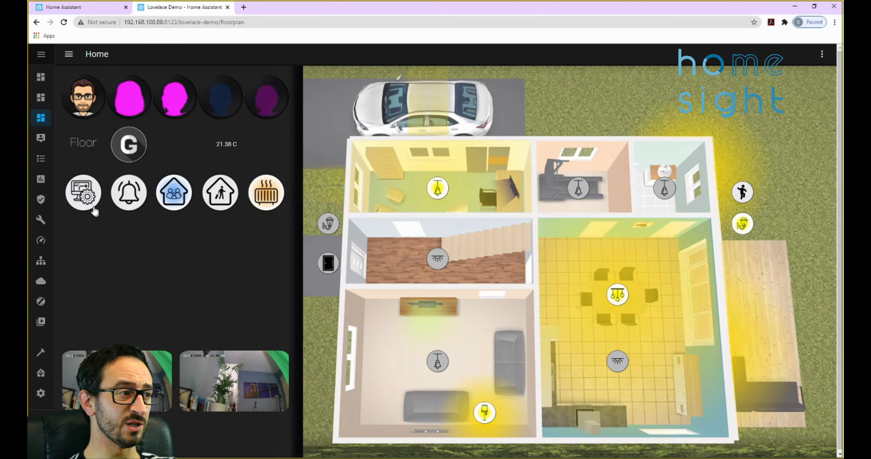
{"action": "left_click", "coordinate": [83, 194]}
{"action": "left_click", "coordinate": [130, 201]}
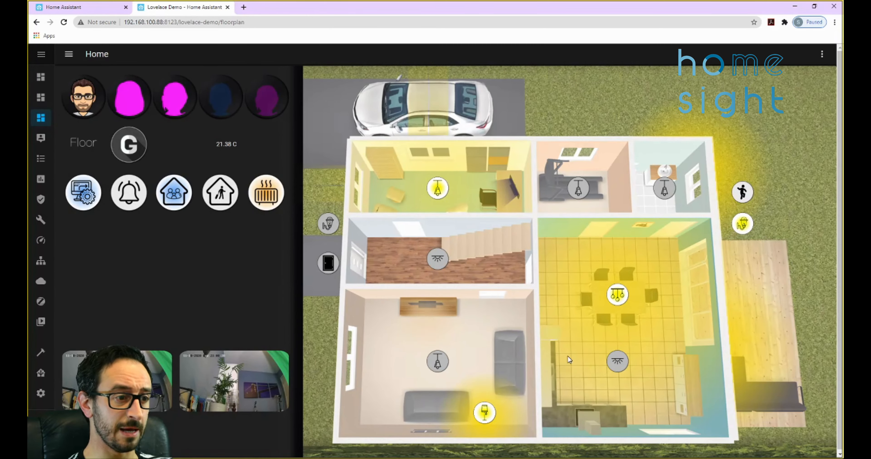
Open the Demo2 dashboard for editing and take control of its Lovelace UI, keeping the generated cards.
{"action": "left_click", "coordinate": [40, 99]}
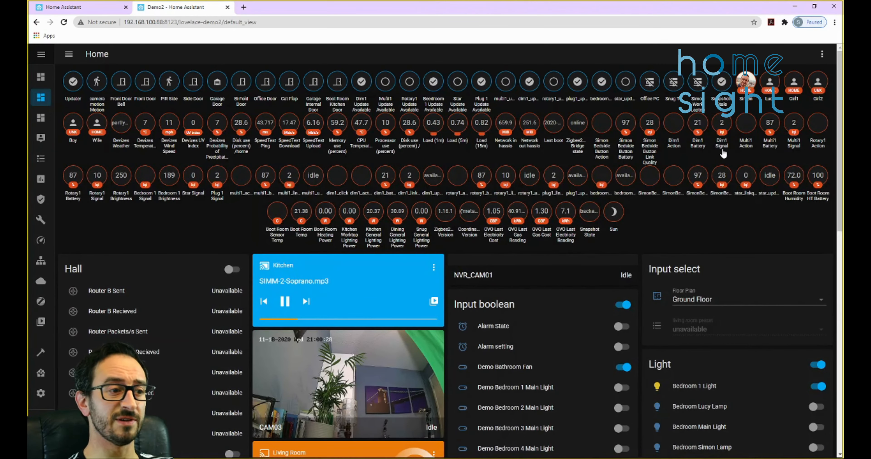
{"action": "left_click", "coordinate": [822, 57]}
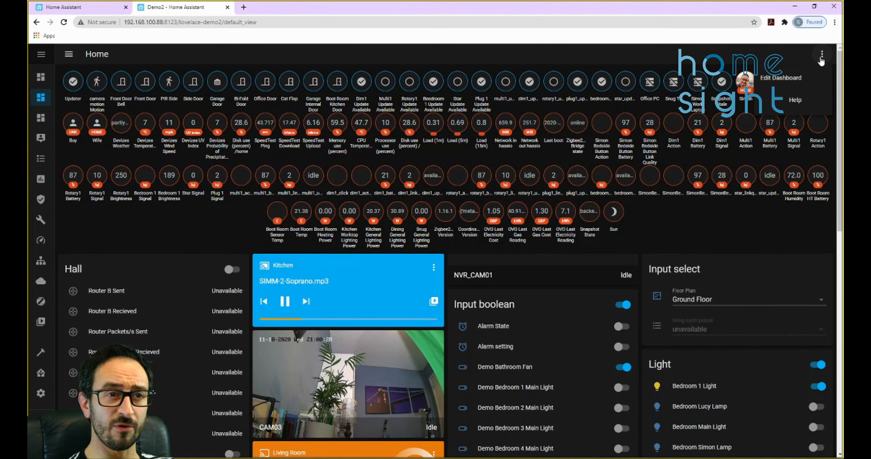
{"action": "left_click", "coordinate": [789, 75]}
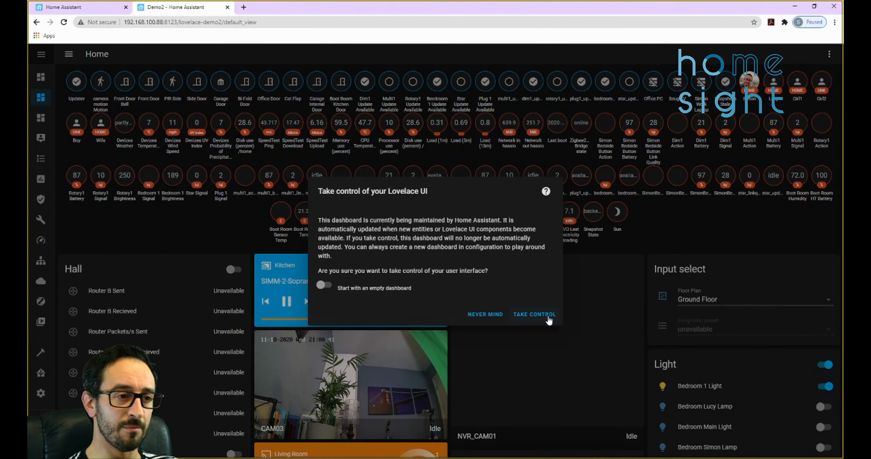
{"action": "left_click", "coordinate": [540, 317]}
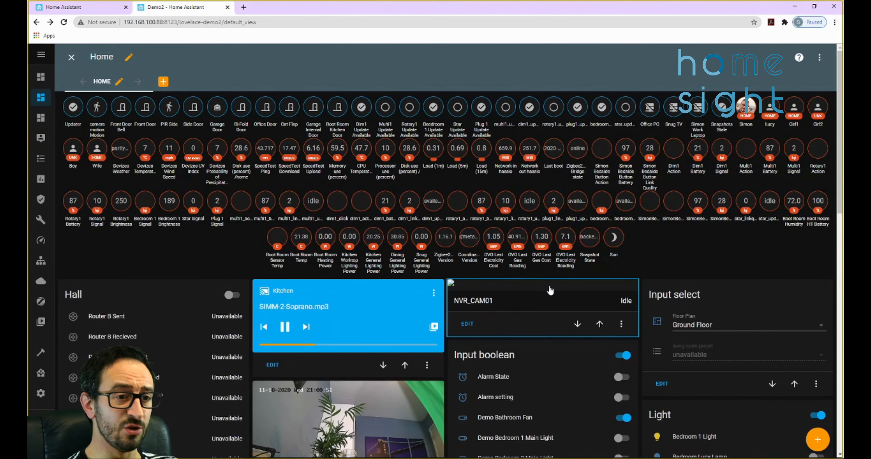
{"action": "scroll", "coordinate": [483, 297], "scroll_direction": "down", "scroll_amount": 10}
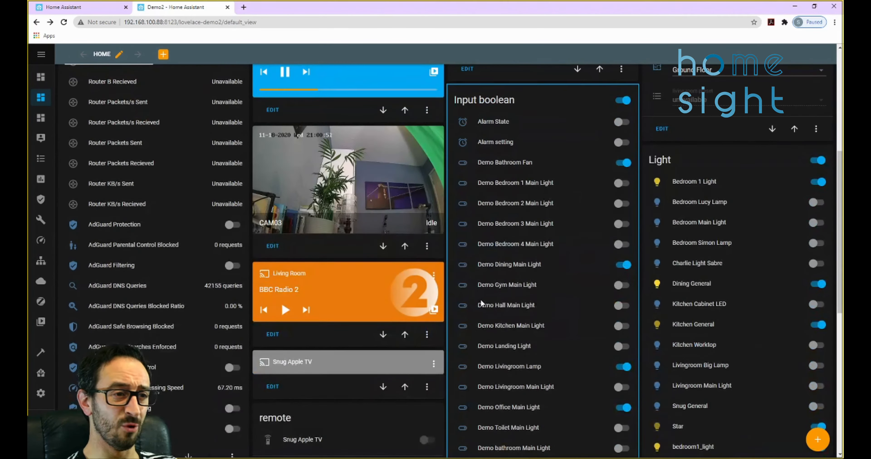
{"action": "scroll", "coordinate": [480, 372], "scroll_direction": "up", "scroll_amount": 10}
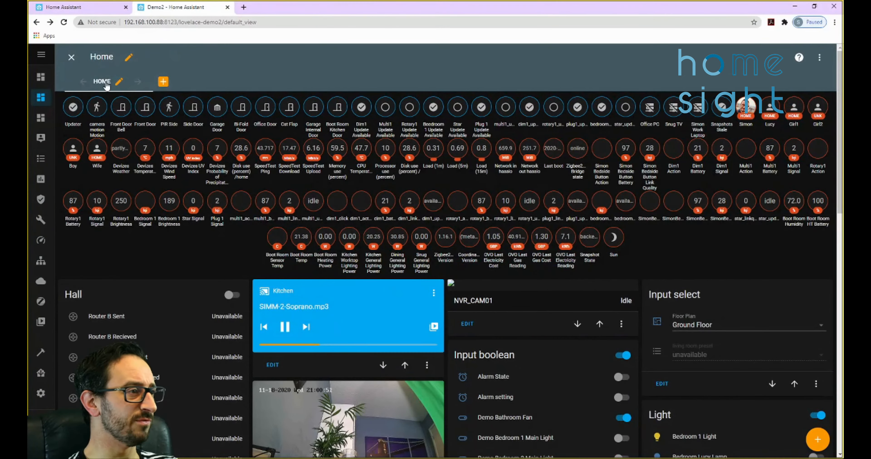
Add a new view titled Home to the Demo2 dashboard, leaving the icon, URL and theme empty.
{"action": "left_click", "coordinate": [120, 82]}
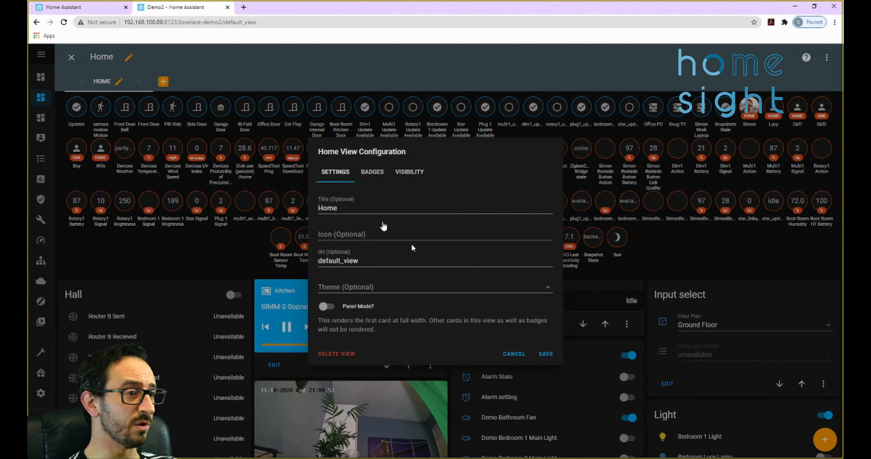
{"action": "left_click", "coordinate": [507, 354]}
{"action": "left_click", "coordinate": [163, 82]}
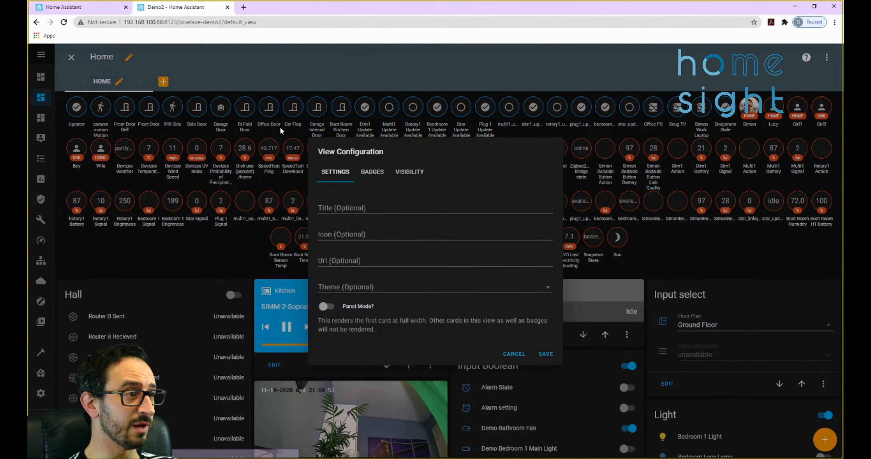
{"action": "left_click", "coordinate": [376, 211]}
{"action": "type", "text": "Home"}
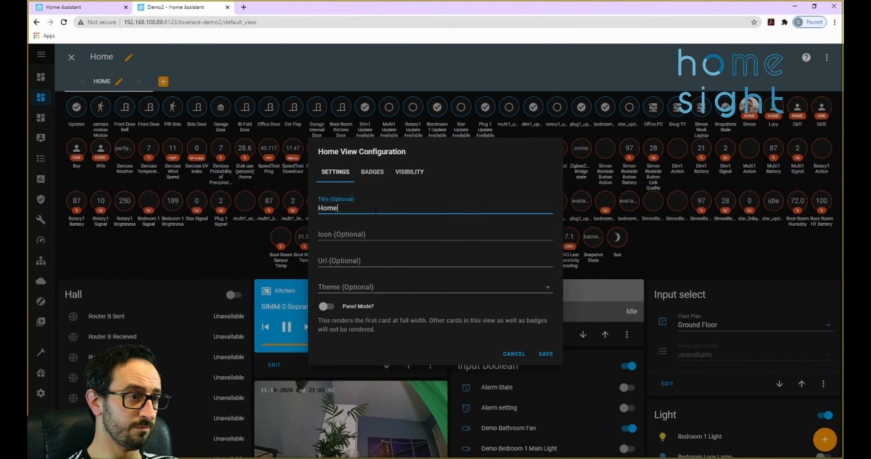
{"action": "left_click", "coordinate": [546, 354]}
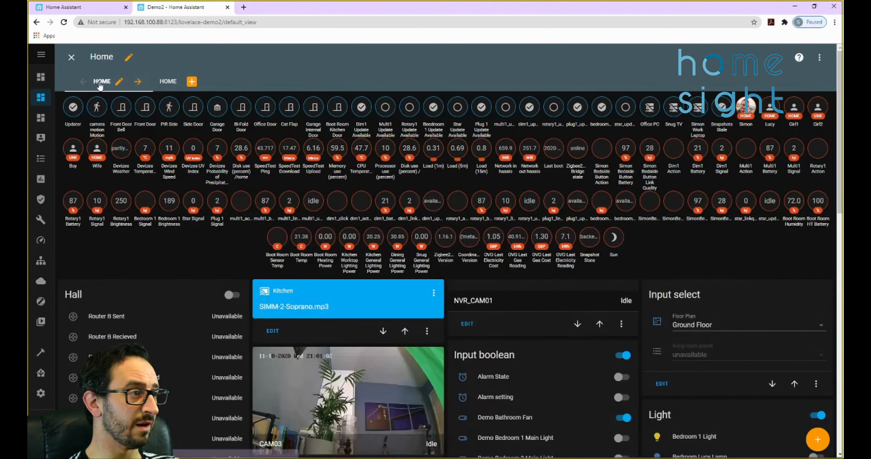
Delete the original Home view with the URL default_view from the Demo2 dashboard.
{"action": "left_click", "coordinate": [119, 81]}
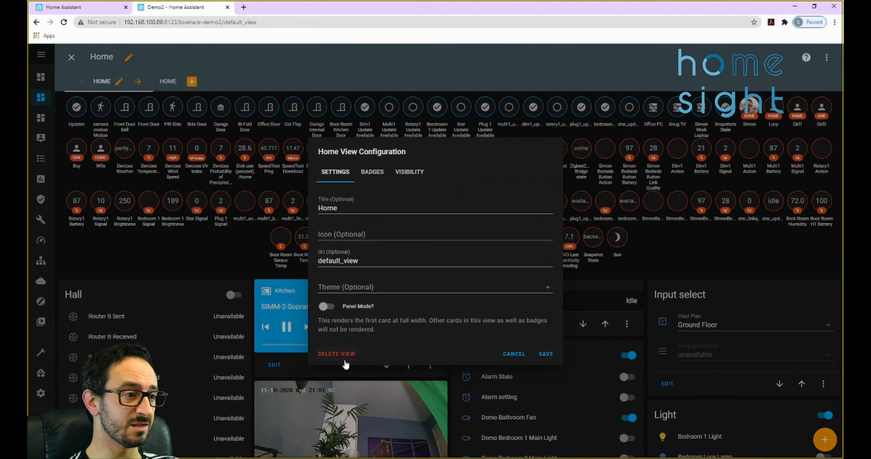
{"action": "left_click", "coordinate": [338, 354]}
{"action": "left_click", "coordinate": [547, 287]}
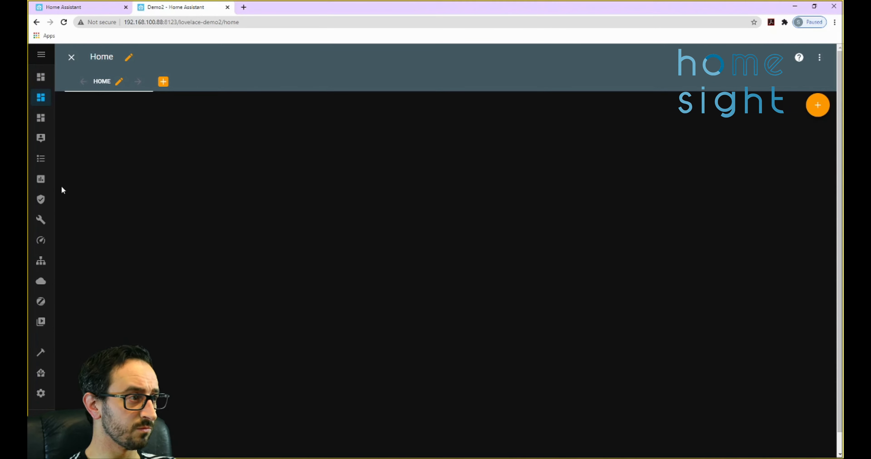
Open the Lovelace Demo dashboard and switch its floorplan to the first floor and back to the ground floor.
{"action": "left_click", "coordinate": [41, 118]}
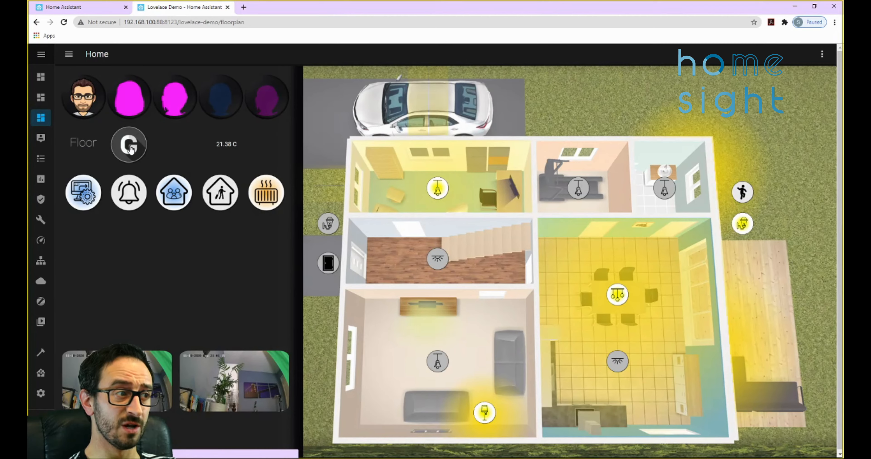
{"action": "left_click", "coordinate": [131, 149]}
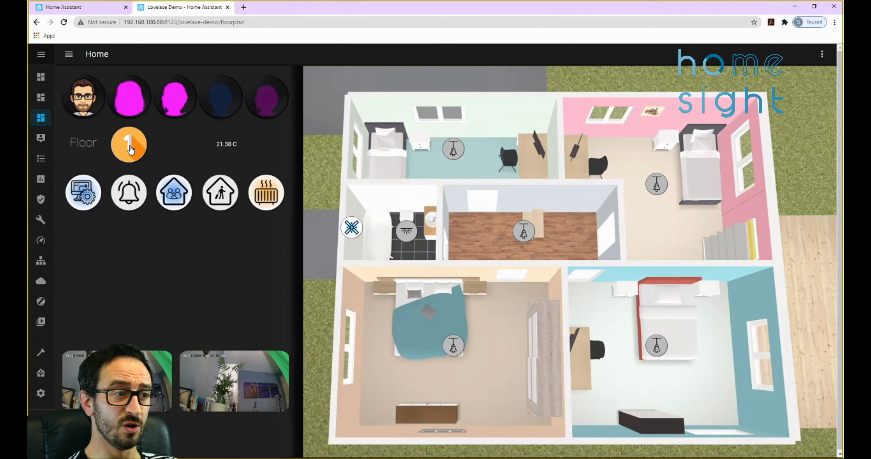
{"action": "left_click", "coordinate": [129, 156]}
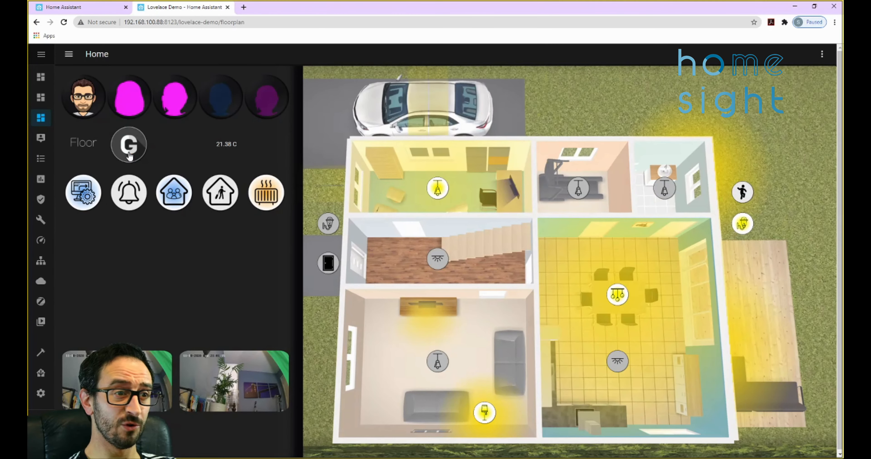
Alternate the Lovelace Demo floorplan between the ground and first floors to compare the image size, finishing on the first floor.
{"action": "left_click", "coordinate": [129, 156]}
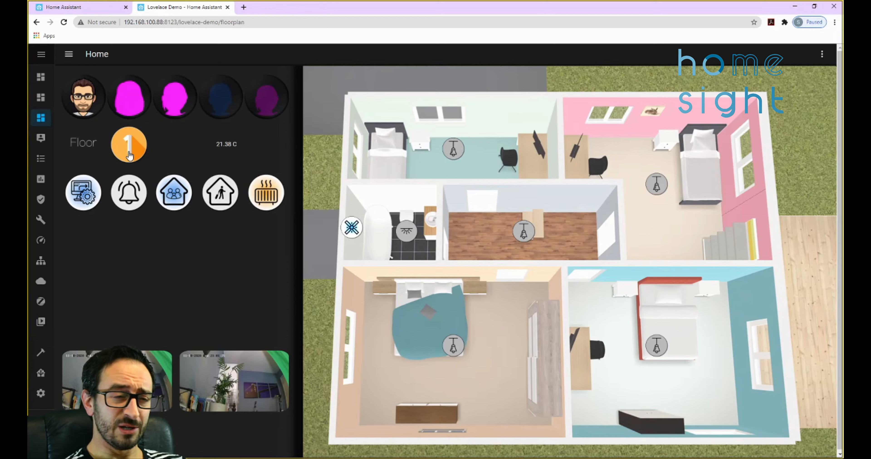
{"action": "left_click", "coordinate": [130, 155]}
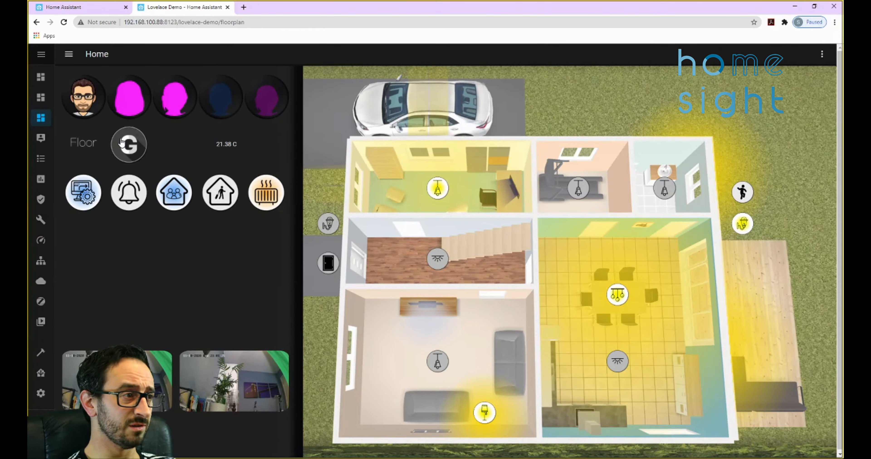
{"action": "left_click", "coordinate": [132, 156]}
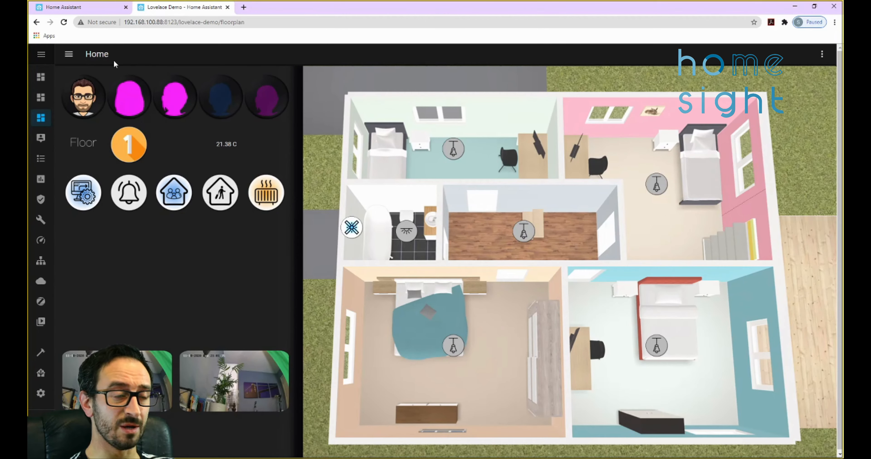
Open the Demo2 dashboard for editing and add a Picture Elements card with its default configuration to the Home view.
{"action": "left_click", "coordinate": [40, 99]}
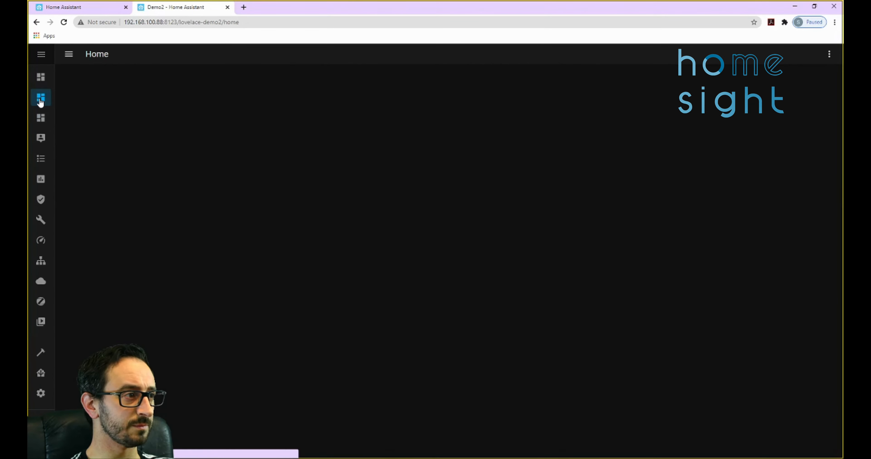
{"action": "left_click", "coordinate": [829, 61]}
{"action": "left_click", "coordinate": [792, 79]}
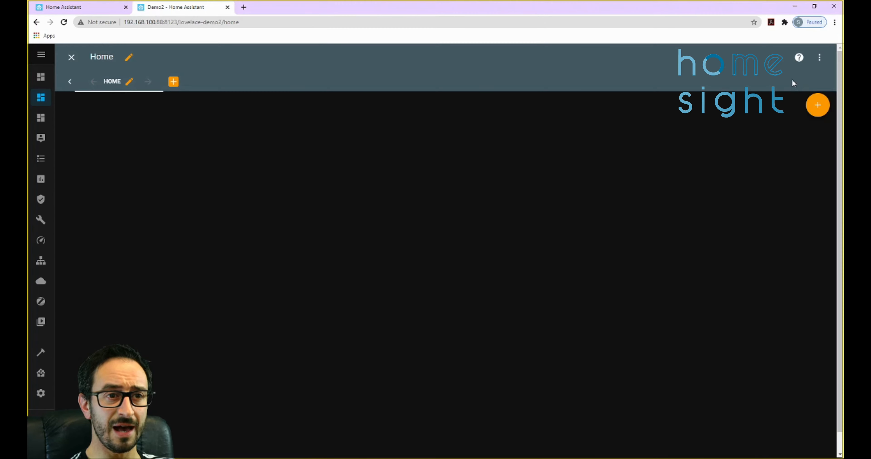
{"action": "scroll", "coordinate": [221, 317], "scroll_direction": "down", "scroll_amount": 1}
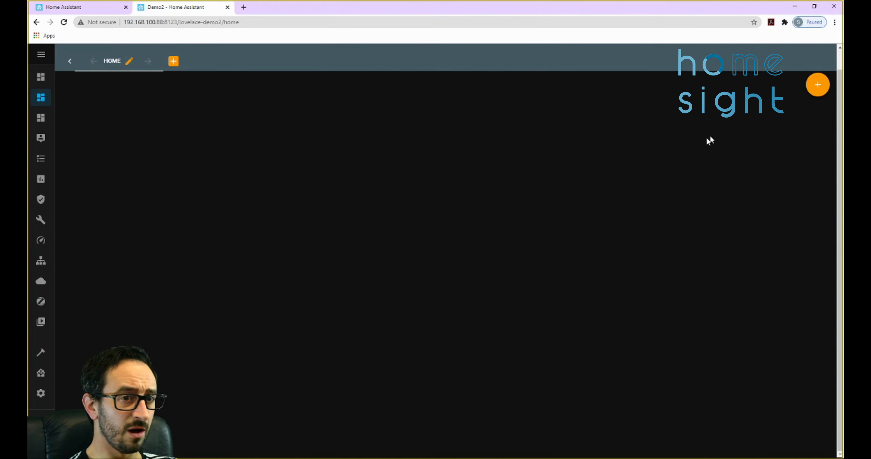
{"action": "left_click", "coordinate": [818, 85]}
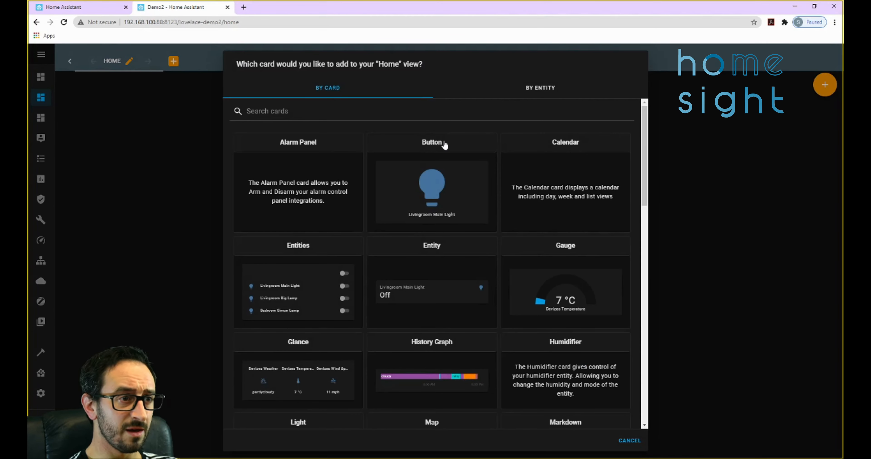
{"action": "left_click", "coordinate": [382, 118]}
{"action": "type", "text": "pic"}
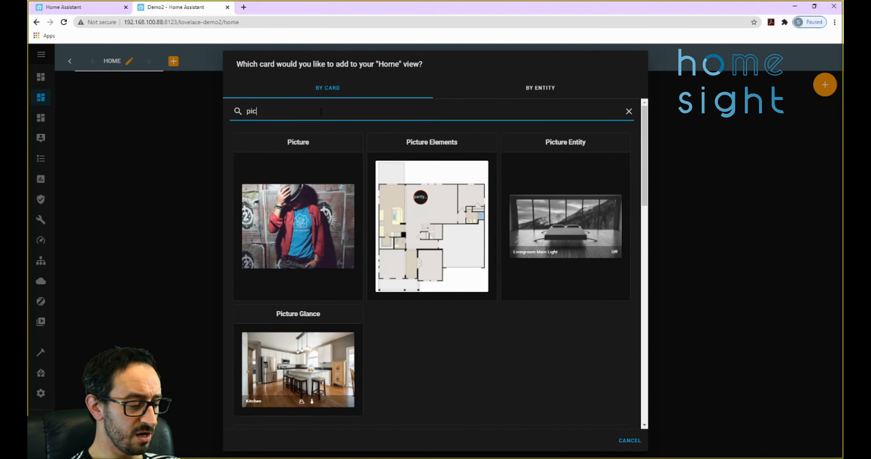
{"action": "left_click", "coordinate": [429, 230]}
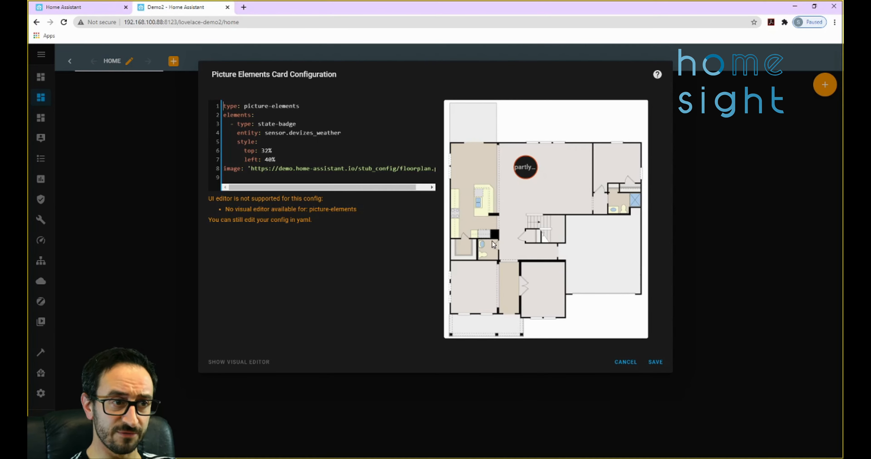
{"action": "left_click", "coordinate": [654, 366]}
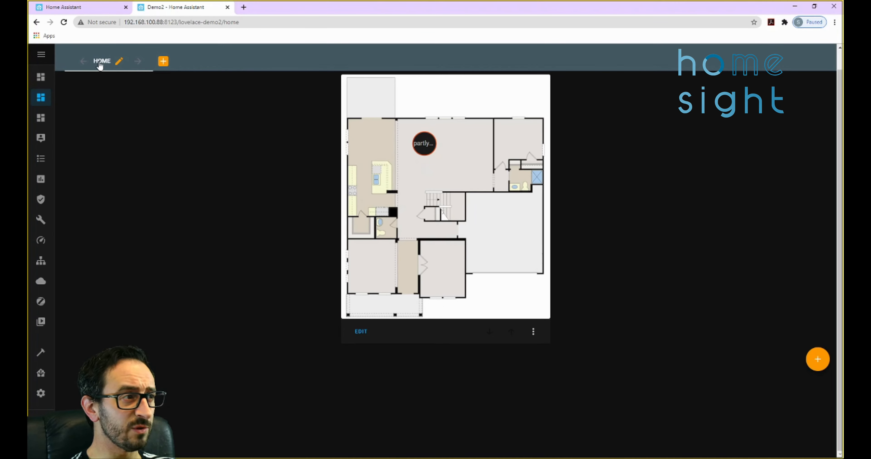
Enable Panel Mode in the Home view's configuration and save it.
{"action": "left_click", "coordinate": [120, 63]}
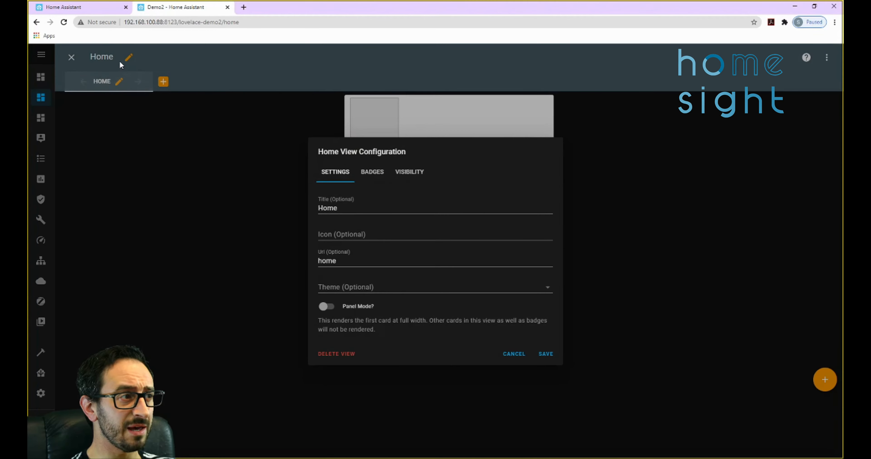
{"action": "left_click", "coordinate": [507, 357]}
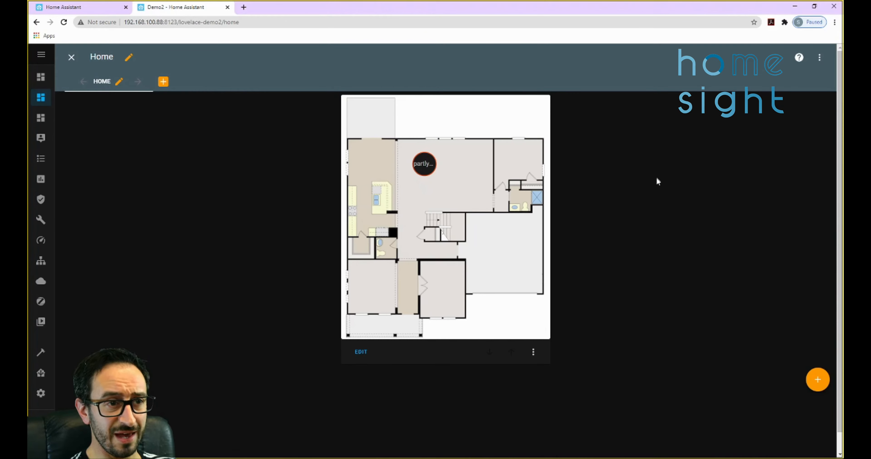
{"action": "left_click", "coordinate": [119, 82]}
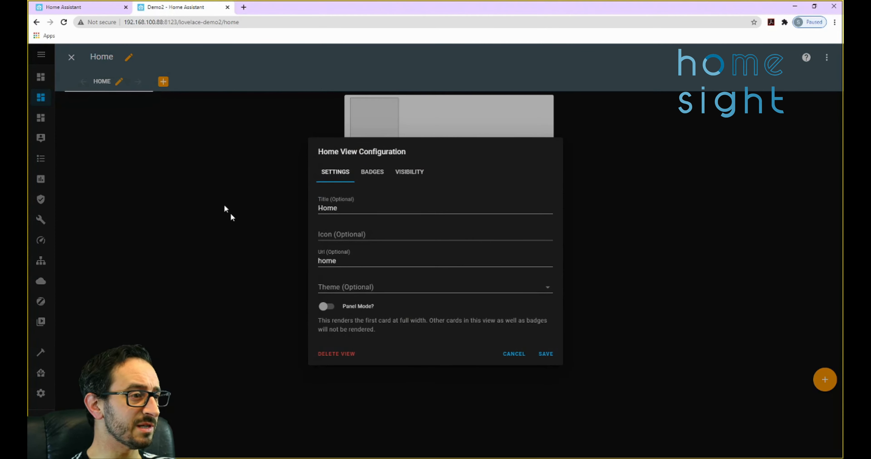
{"action": "left_click", "coordinate": [328, 308]}
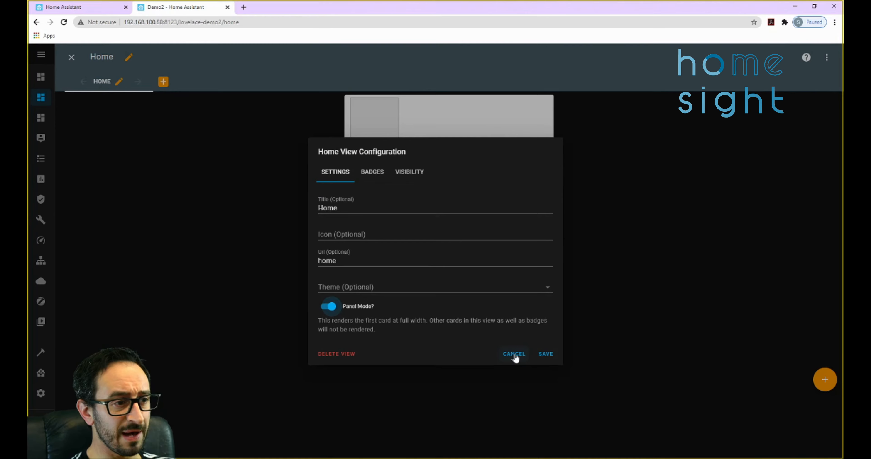
{"action": "left_click", "coordinate": [538, 355]}
Examine how the sample floorplan fits the full-width Home view from its upper edge to its lower edge.
{"action": "scroll", "coordinate": [597, 317], "scroll_direction": "down", "scroll_amount": 10}
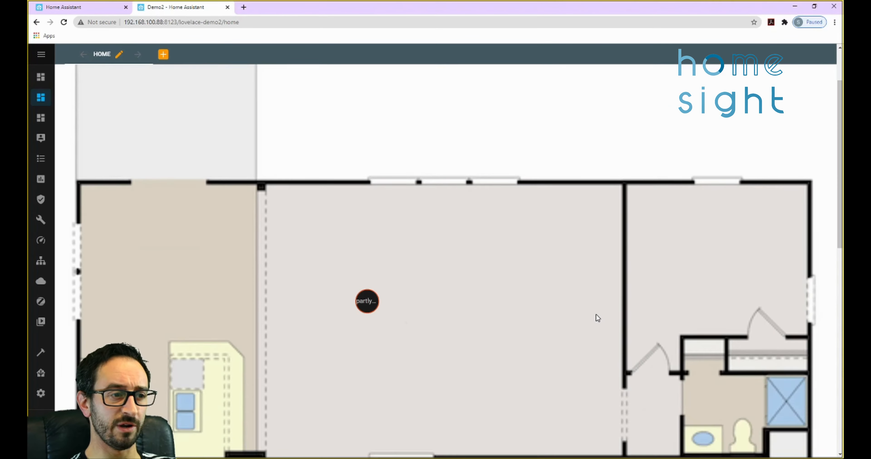
{"action": "scroll", "coordinate": [596, 320], "scroll_direction": "down", "scroll_amount": 3}
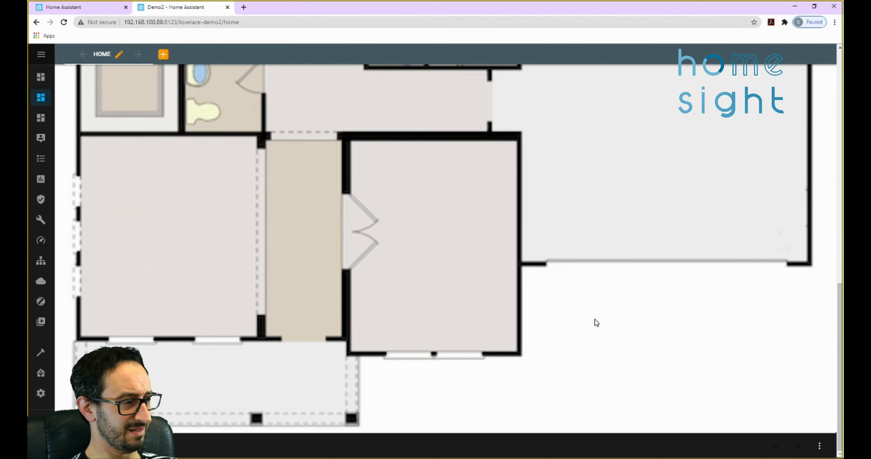
{"action": "scroll", "coordinate": [595, 321], "scroll_direction": "up", "scroll_amount": 5}
{"action": "scroll", "coordinate": [594, 322], "scroll_direction": "up", "scroll_amount": 10}
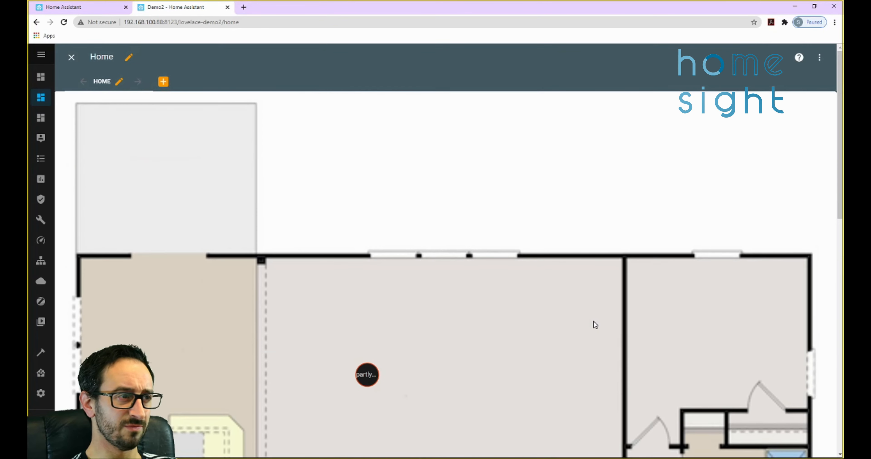
{"action": "scroll", "coordinate": [594, 323], "scroll_direction": "down", "scroll_amount": 14}
{"action": "scroll", "coordinate": [595, 325], "scroll_direction": "down", "scroll_amount": 2}
{"action": "scroll", "coordinate": [591, 329], "scroll_direction": "up", "scroll_amount": 15}
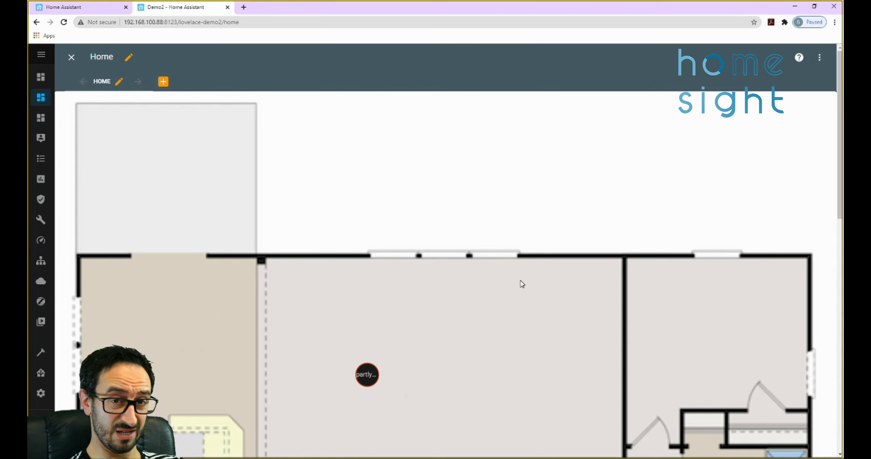
{"action": "scroll", "coordinate": [442, 259], "scroll_direction": "down", "scroll_amount": 2}
{"action": "scroll", "coordinate": [441, 260], "scroll_direction": "up", "scroll_amount": 3}
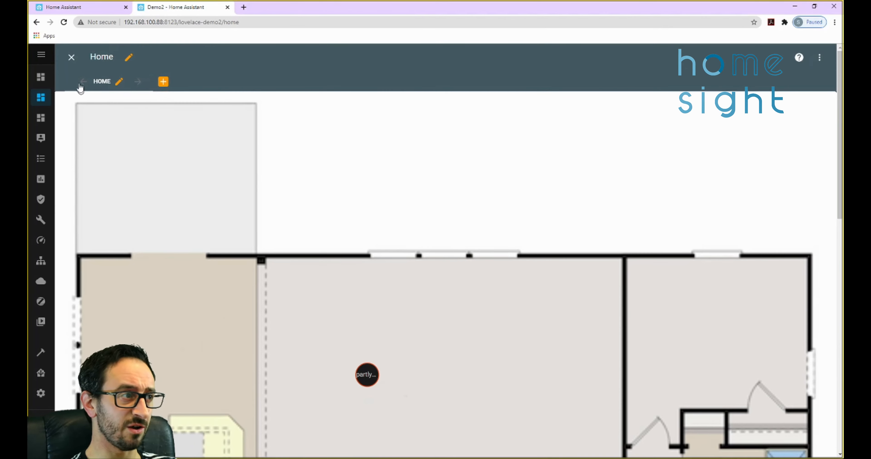
Finish editing the dashboard and capture the visible card area below the header and beside the sidebar with Snipping Tool.
{"action": "left_click", "coordinate": [72, 60]}
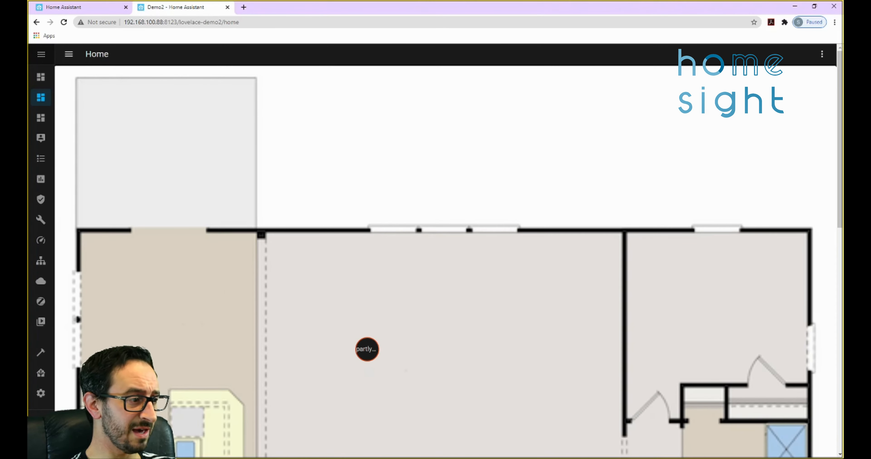
{"action": "mouse_move", "coordinate": [135, 458]}
{"action": "key", "text": "super"}
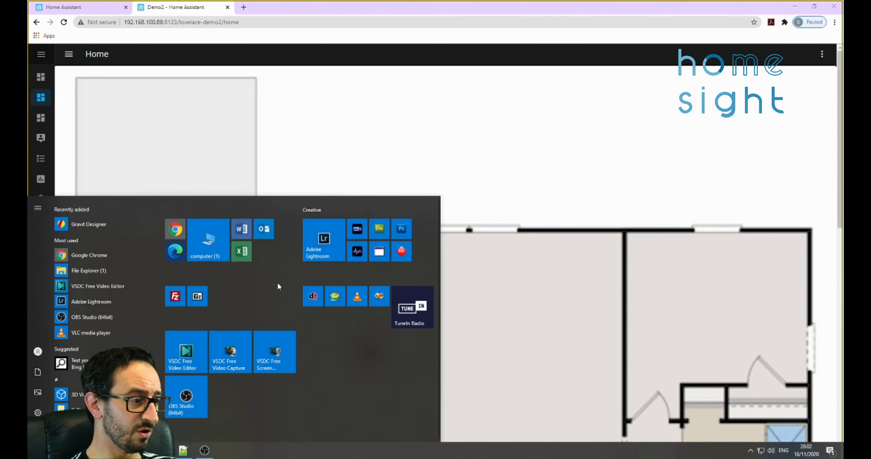
{"action": "type", "text": "snip"}
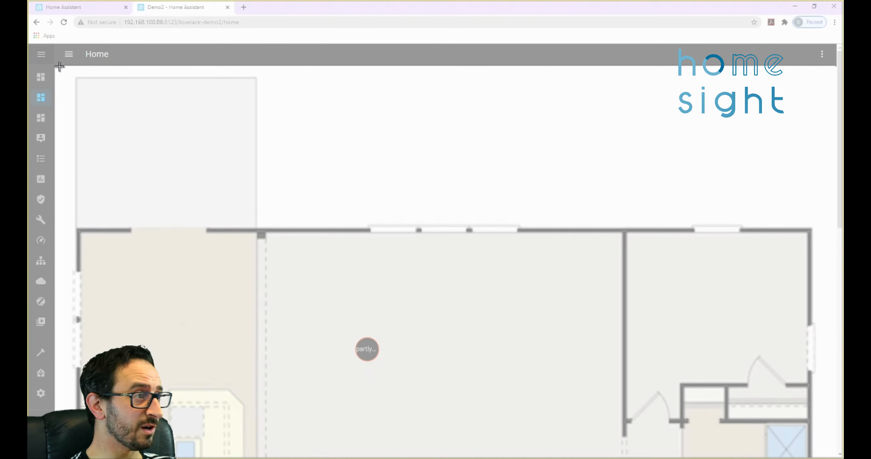
{"action": "left_click_drag", "start_coordinate": [60, 70], "coordinate": [835, 455]}
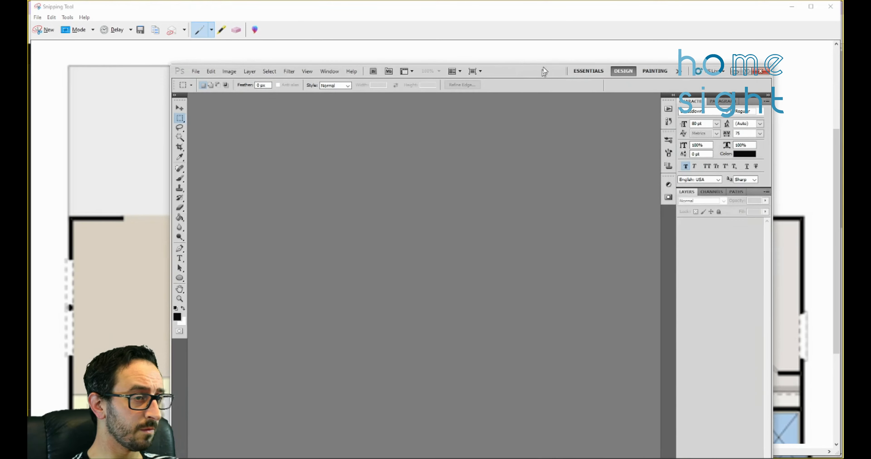
Switch to Photoshop, create a new document from the Clipboard preset, and paste the captured dashboard area into it.
{"action": "double_click", "coordinate": [542, 67]}
{"action": "key", "text": "ctrl+n"}
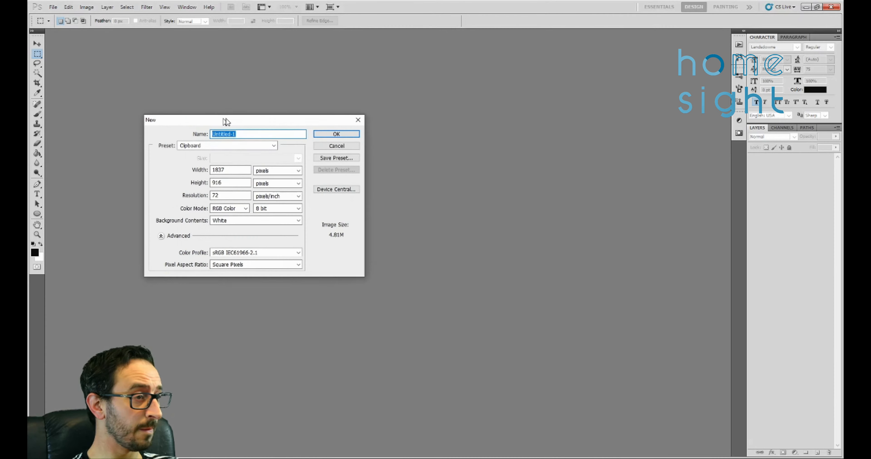
{"action": "left_click", "coordinate": [437, 124]}
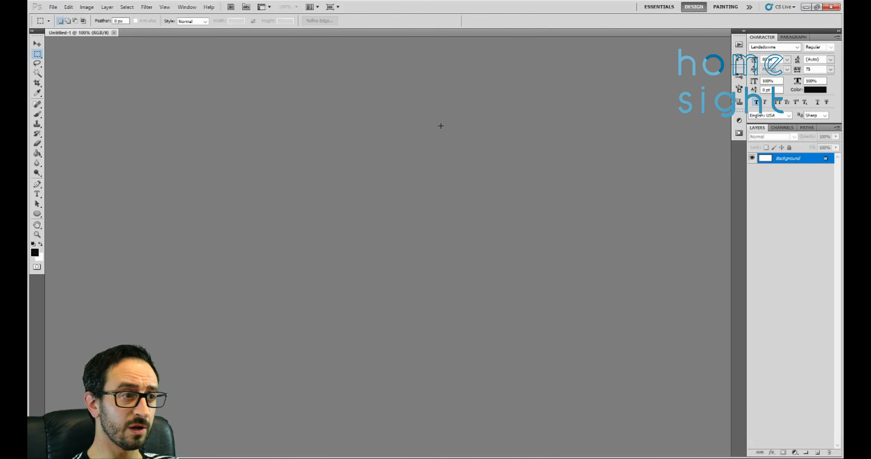
{"action": "key", "text": "ctrl+v"}
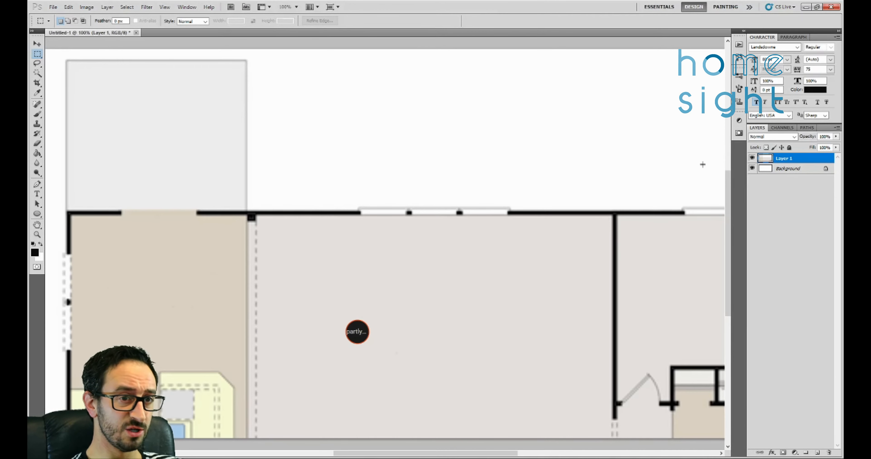
{"action": "key", "text": "ctrl+0"}
Check the pasted capture's width and height in pixels with Canvas Size, leaving the canvas unchanged.
{"action": "key", "text": "alt"}
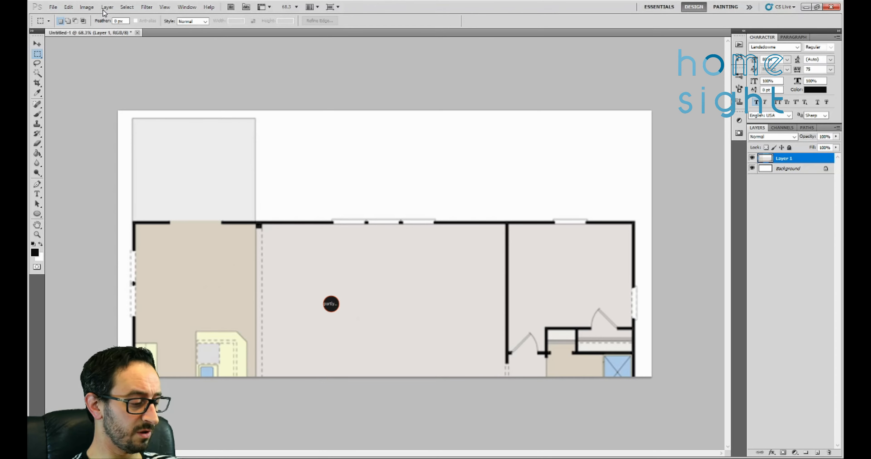
{"action": "key", "text": "ctrl+s"}
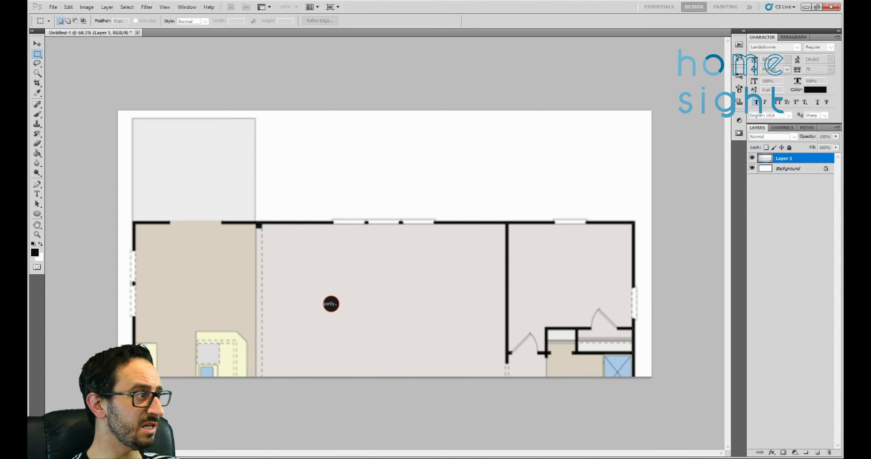
{"action": "left_click", "coordinate": [312, 162]}
{"action": "left_click", "coordinate": [298, 178]}
{"action": "left_click", "coordinate": [269, 162]}
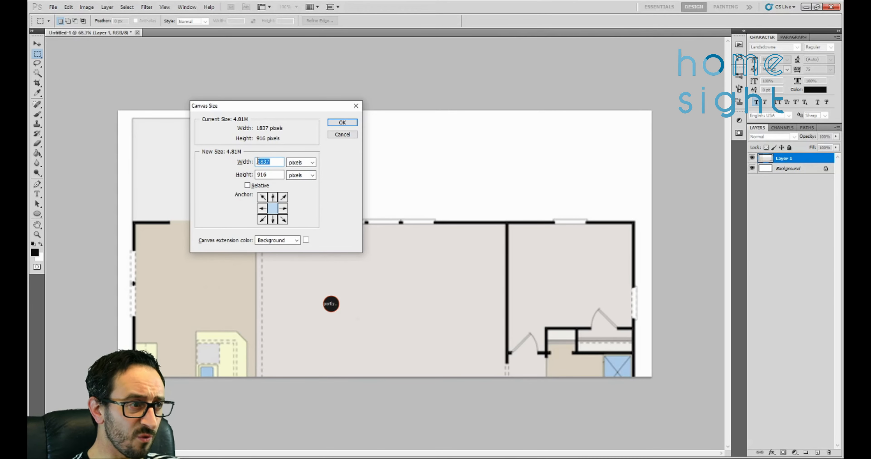
{"action": "double_click", "coordinate": [267, 162]}
{"action": "key", "text": "Tab"}
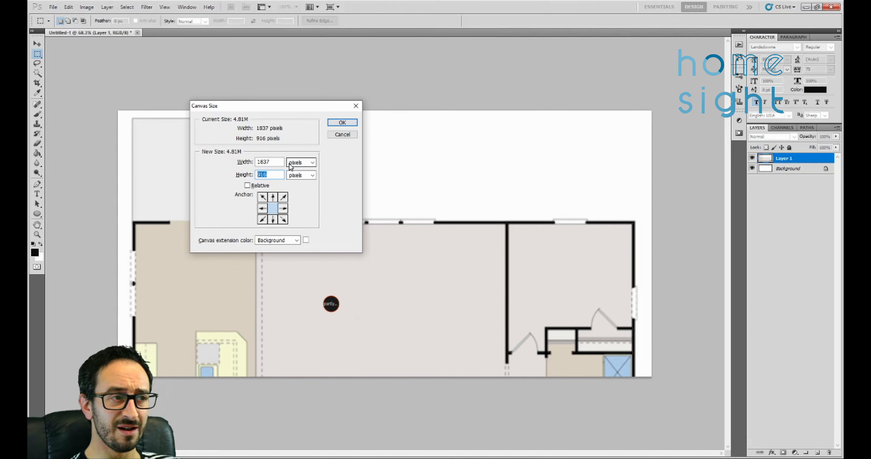
{"action": "left_click", "coordinate": [349, 134]}
Put Photoshop aside, close Snipping Tool without saving the snip, and review the full height of the Demo2 floorplan.
{"action": "left_click", "coordinate": [806, 7]}
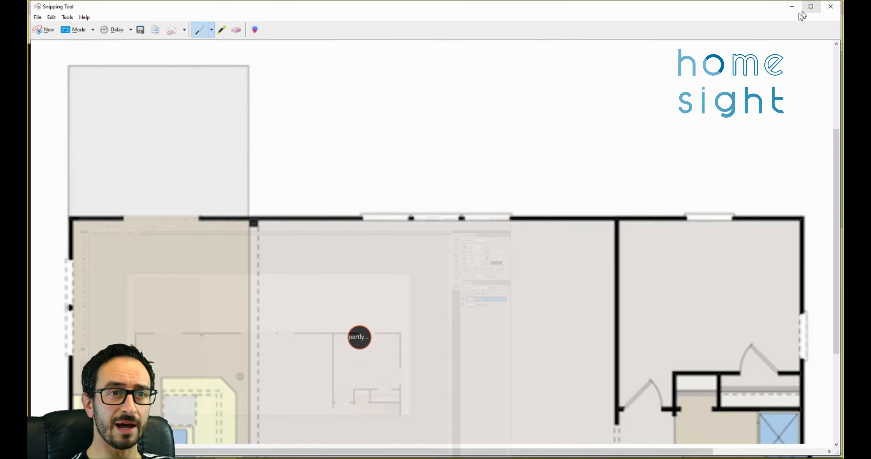
{"action": "left_click", "coordinate": [829, 14]}
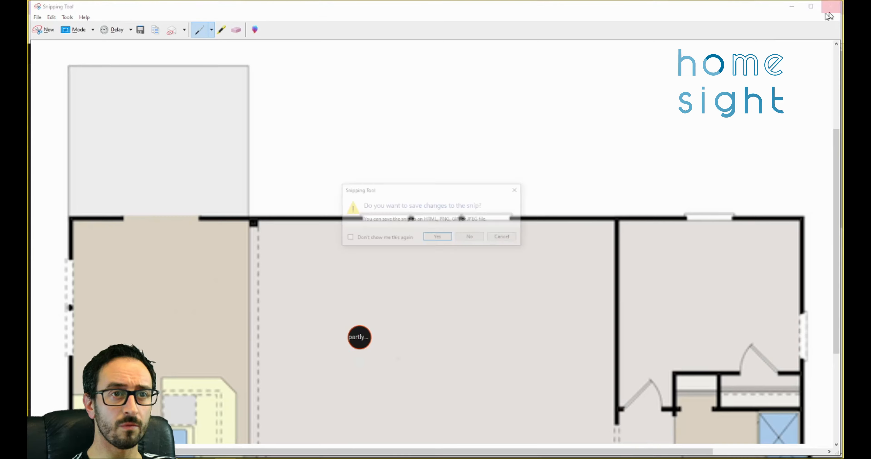
{"action": "left_click", "coordinate": [467, 239]}
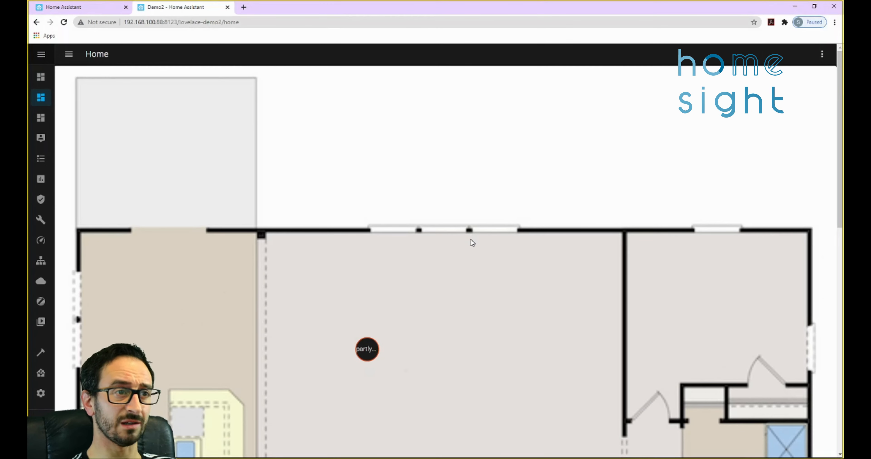
{"action": "scroll", "coordinate": [469, 236], "scroll_direction": "down", "scroll_amount": 12}
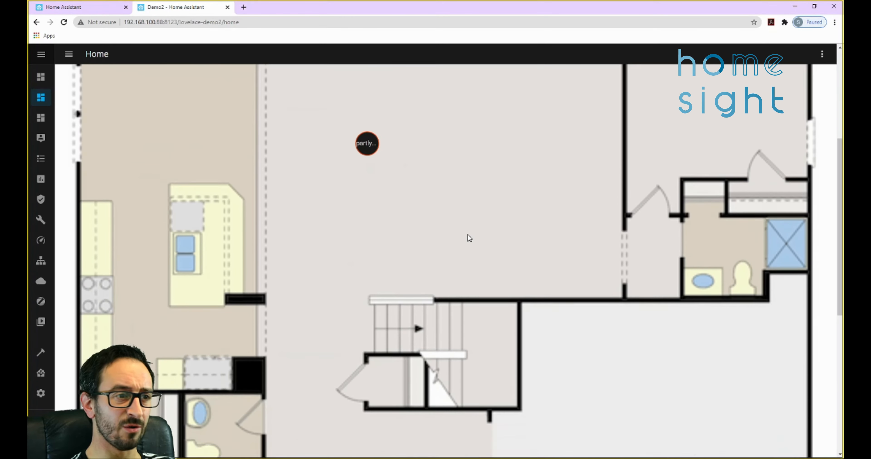
{"action": "scroll", "coordinate": [466, 252], "scroll_direction": "up", "scroll_amount": 12}
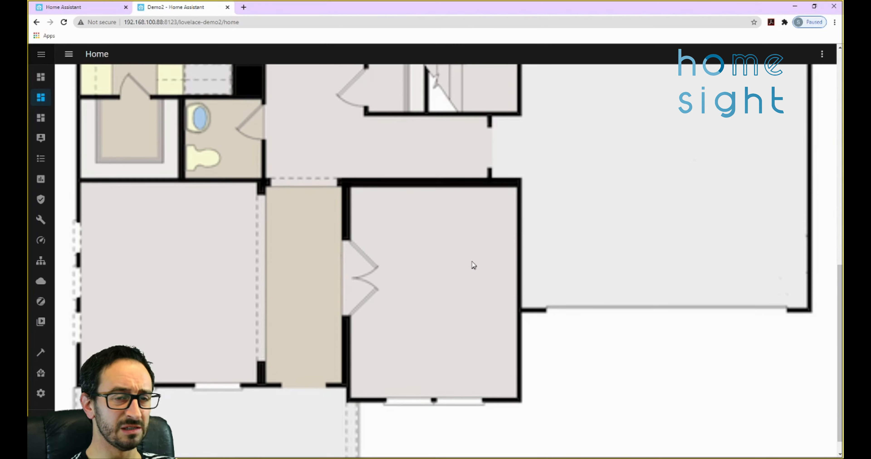
Put the Demo2 dashboard into edit mode and open the configuration of the Picture Elements card.
{"action": "scroll", "coordinate": [478, 263], "scroll_direction": "down", "scroll_amount": 10}
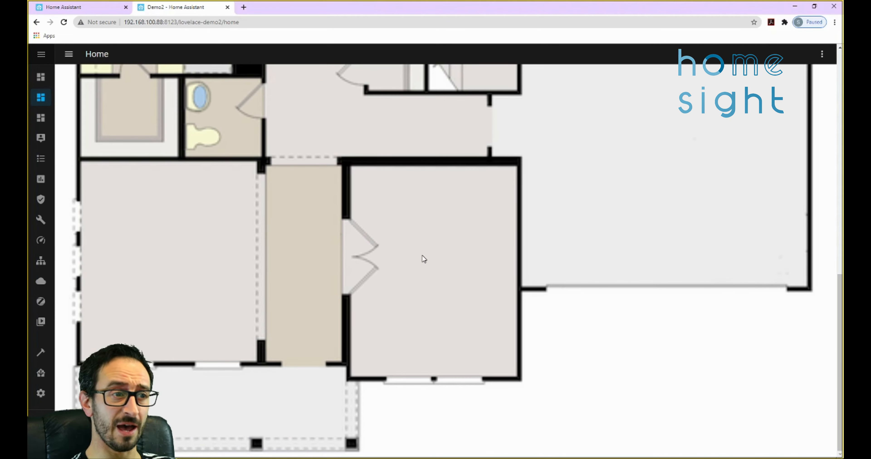
{"action": "scroll", "coordinate": [405, 259], "scroll_direction": "up", "scroll_amount": 10}
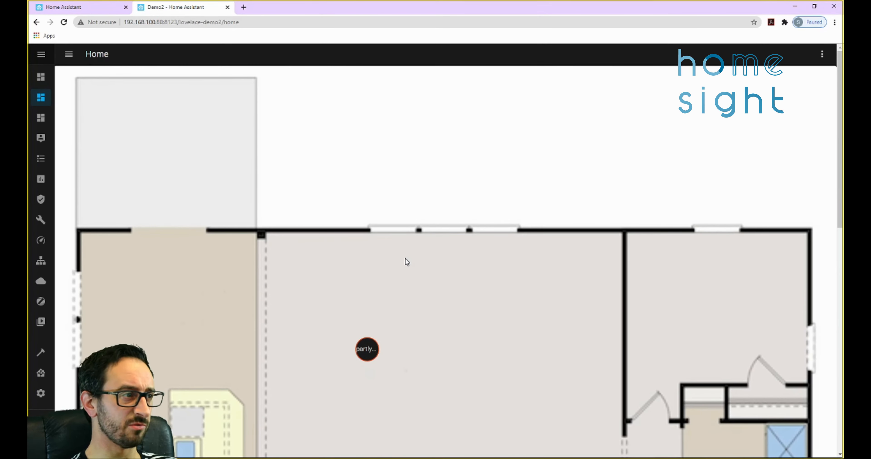
{"action": "left_click", "coordinate": [827, 60]}
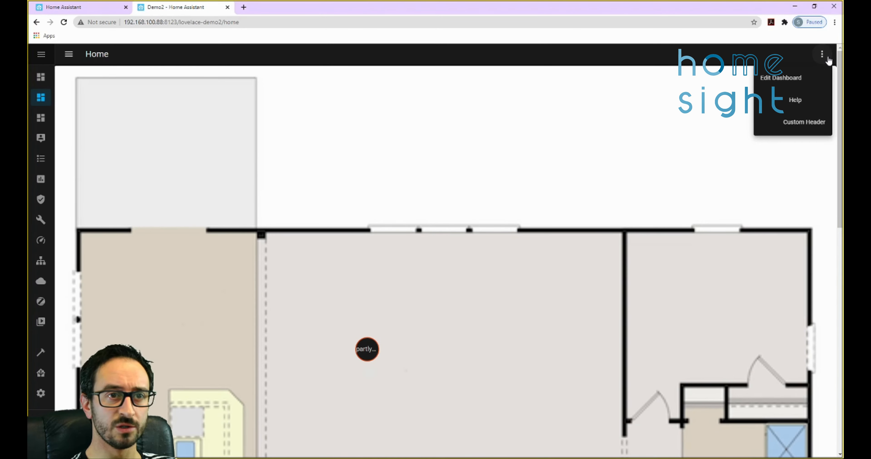
{"action": "left_click", "coordinate": [787, 79]}
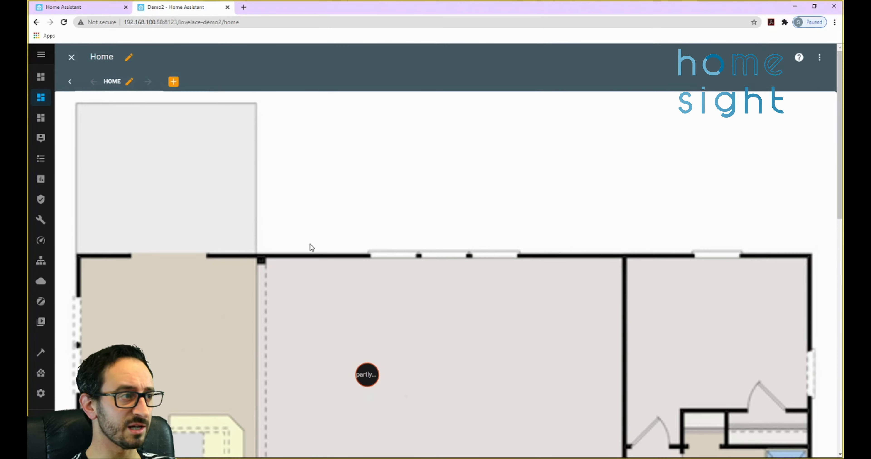
{"action": "scroll", "coordinate": [310, 246], "scroll_direction": "down", "scroll_amount": 10}
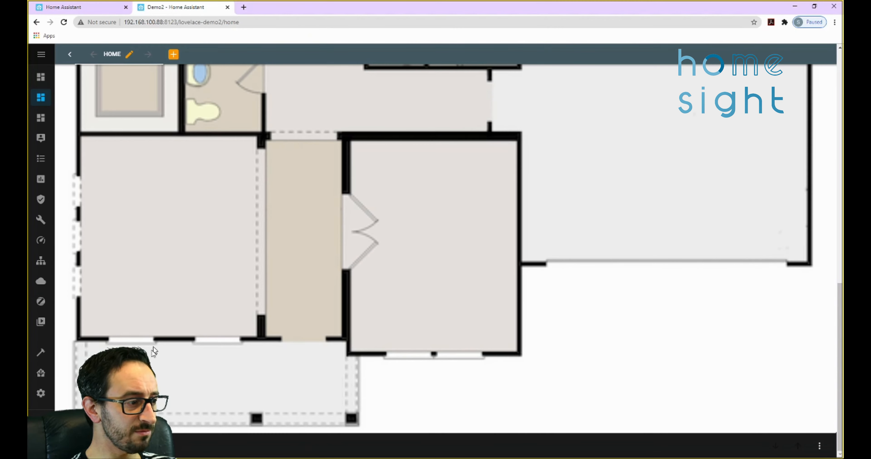
{"action": "left_click", "coordinate": [70, 446]}
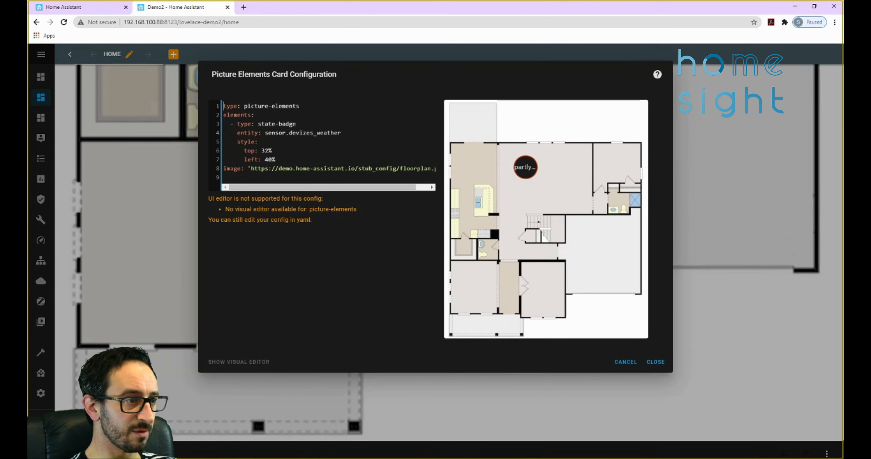
Examine the card's YAML line by line: card type, elements list, state-badge entity, and the style's top and left positions.
{"action": "left_click", "coordinate": [366, 149]}
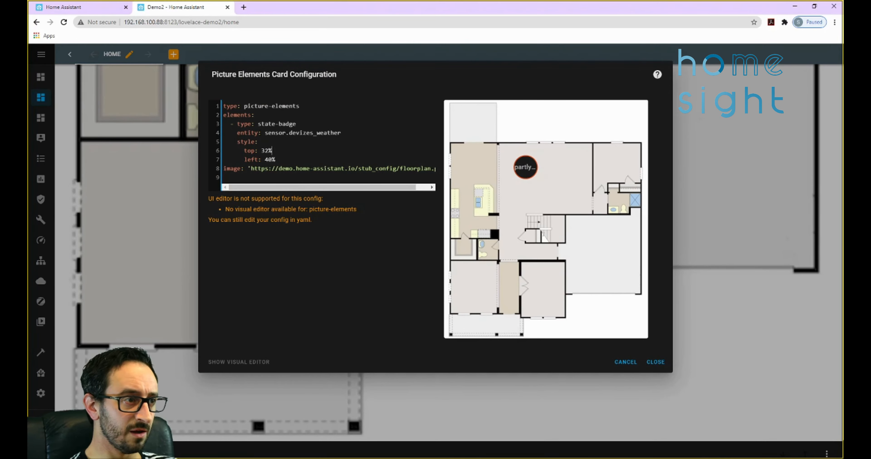
{"action": "double_click", "coordinate": [276, 106]}
{"action": "left_click", "coordinate": [252, 115]}
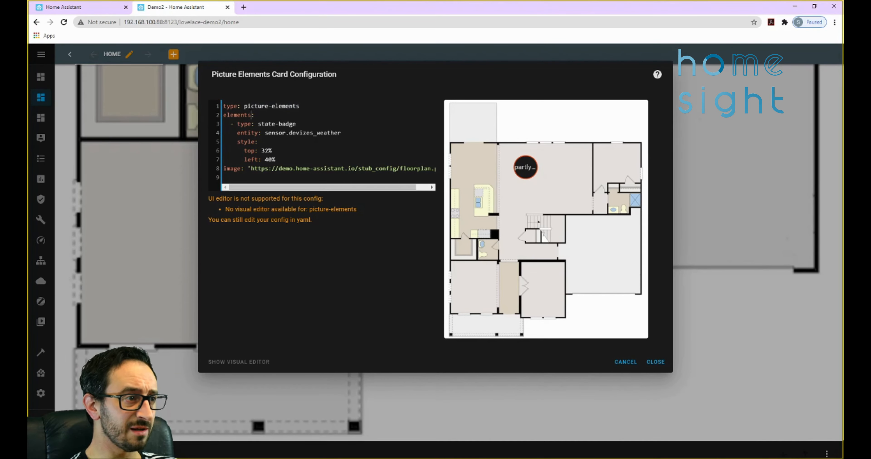
{"action": "left_click_drag", "start_coordinate": [225, 116], "coordinate": [297, 124]}
{"action": "left_click", "coordinate": [256, 115]}
{"action": "left_click", "coordinate": [276, 132]}
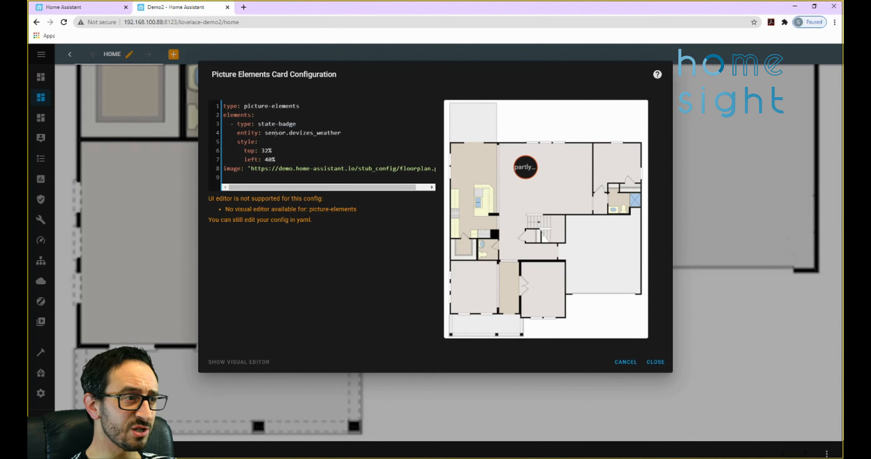
{"action": "left_click_drag", "start_coordinate": [238, 133], "coordinate": [289, 133]}
{"action": "left_click", "coordinate": [325, 132]}
{"action": "left_click", "coordinate": [293, 134]}
{"action": "left_click", "coordinate": [258, 142]}
{"action": "left_click_drag", "start_coordinate": [238, 142], "coordinate": [262, 143]}
{"action": "left_click", "coordinate": [257, 142]}
{"action": "left_click", "coordinate": [255, 151]}
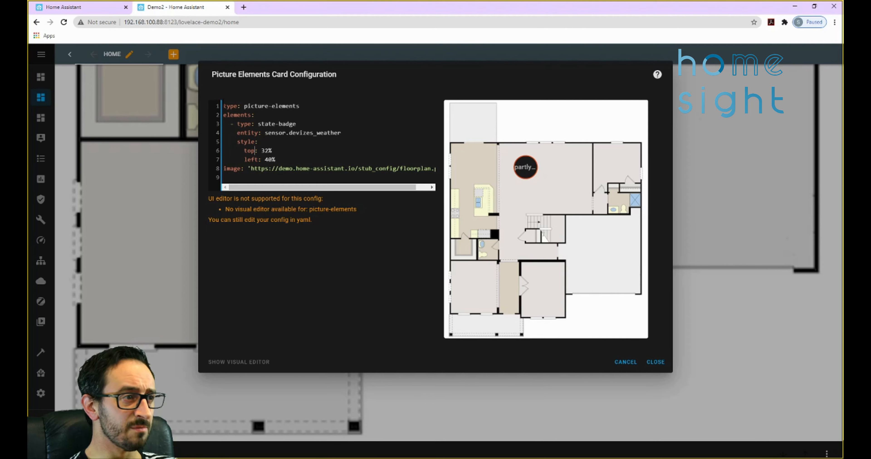
Duplicate the state-badge element for sensor.devizes_weather directly below the original, above the image line.
{"action": "left_click", "coordinate": [229, 125]}
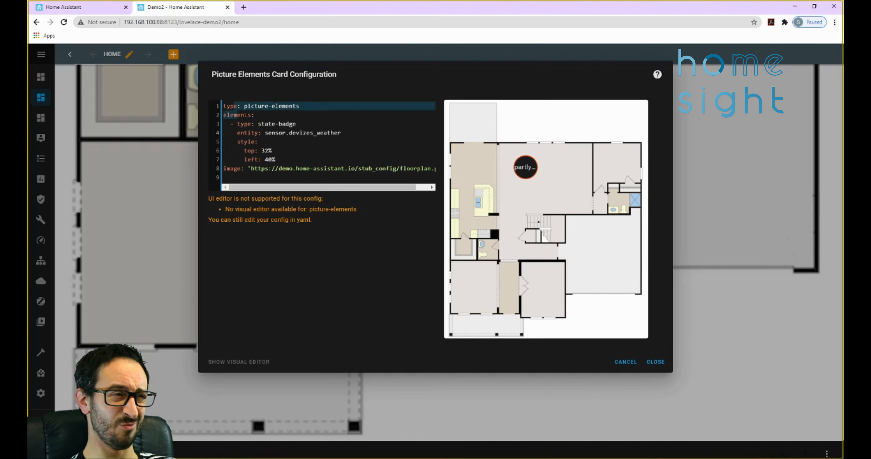
{"action": "mouse_move", "coordinate": [275, 160]}
{"action": "left_mouse_down"}
{"action": "mouse_move", "coordinate": [221, 122]}
{"action": "mouse_move", "coordinate": [255, 137]}
{"action": "mouse_move", "coordinate": [276, 159]}
{"action": "left_mouse_up"}
{"action": "key", "text": "ctrl+c"}
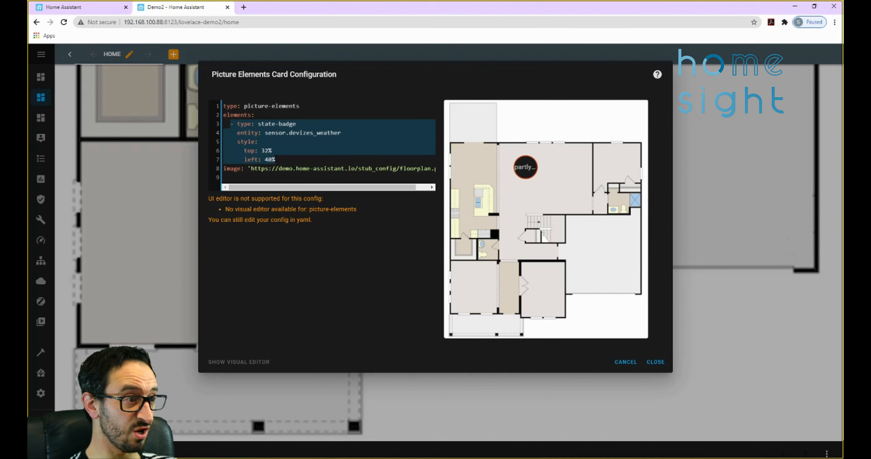
{"action": "left_click", "coordinate": [275, 160]}
{"action": "key", "text": "Return"}
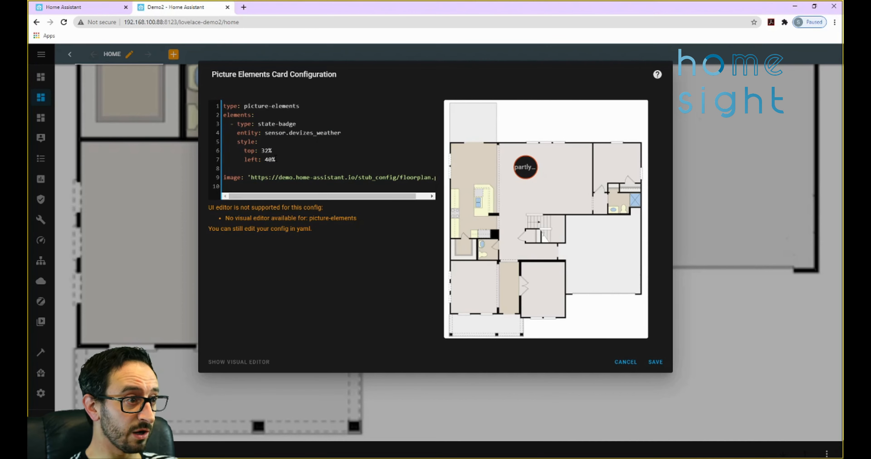
{"action": "key", "text": "ctrl+v"}
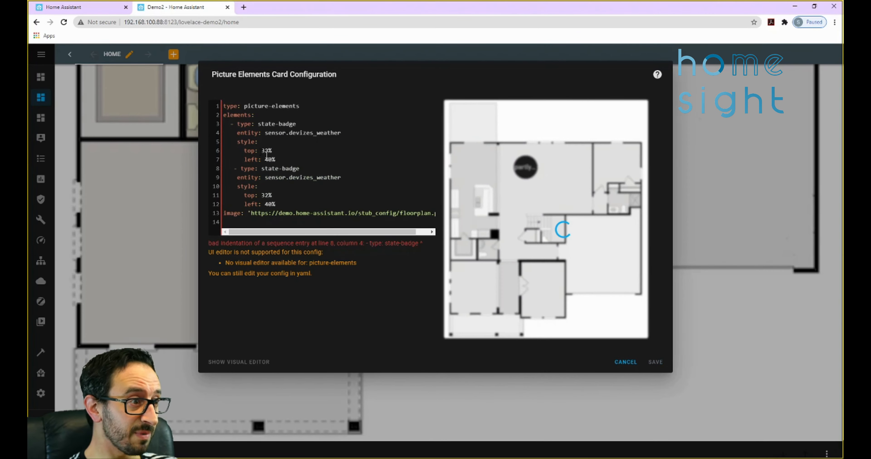
Check the YAML indentation error and align the duplicated state-badge's type line with the first one.
{"action": "left_click_drag", "start_coordinate": [208, 244], "coordinate": [413, 243]}
{"action": "left_click", "coordinate": [331, 244]}
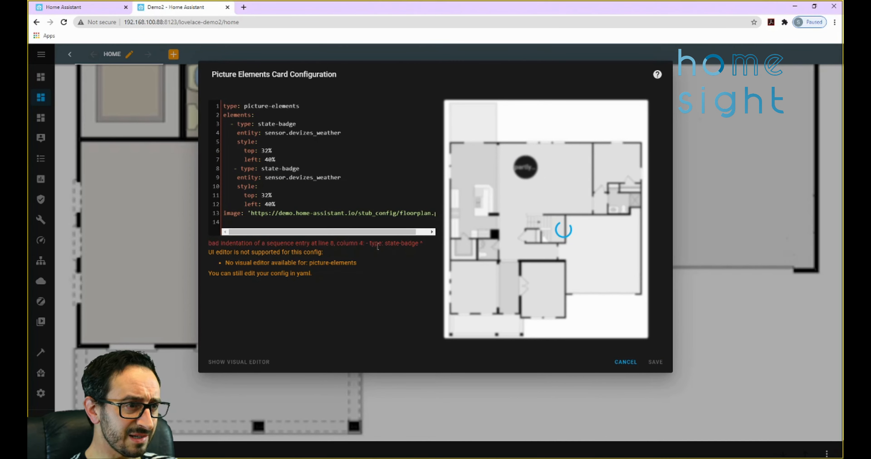
{"action": "double_click", "coordinate": [331, 244]}
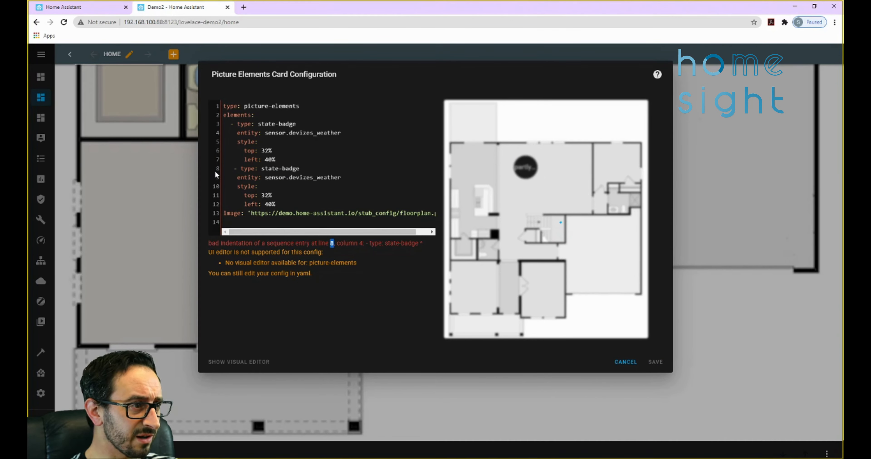
{"action": "left_click", "coordinate": [241, 168]}
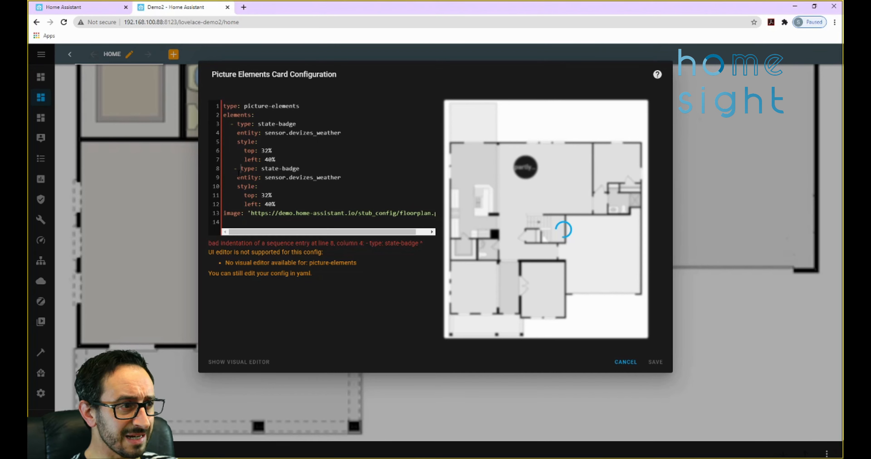
{"action": "key", "text": "BackSpace"}
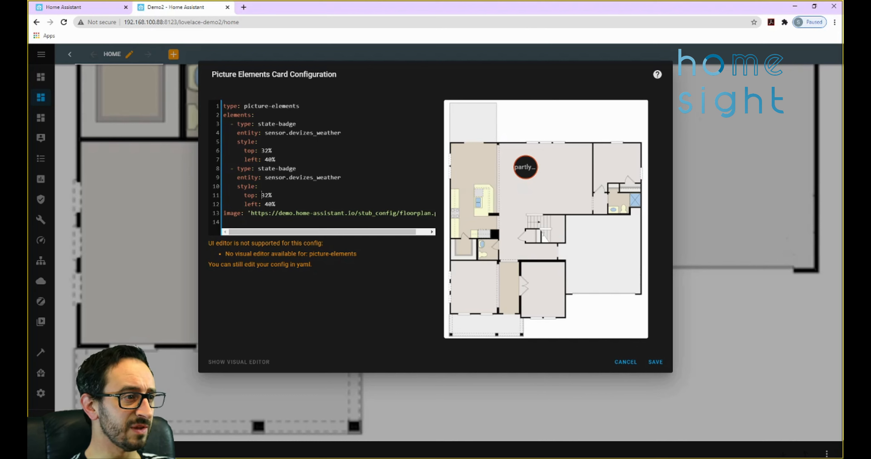
Review the second state-badge's style block and set its top position to 50%.
{"action": "left_click_drag", "start_coordinate": [237, 186], "coordinate": [262, 185]}
{"action": "left_click", "coordinate": [263, 186]}
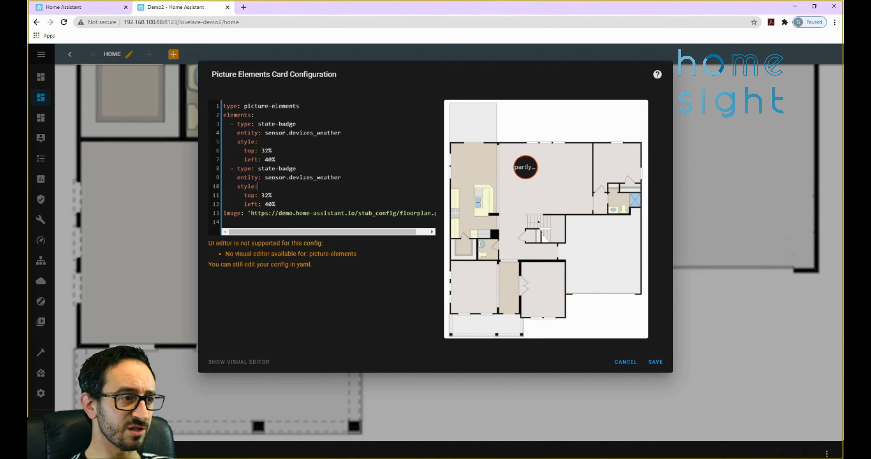
{"action": "key", "text": "shift+End"}
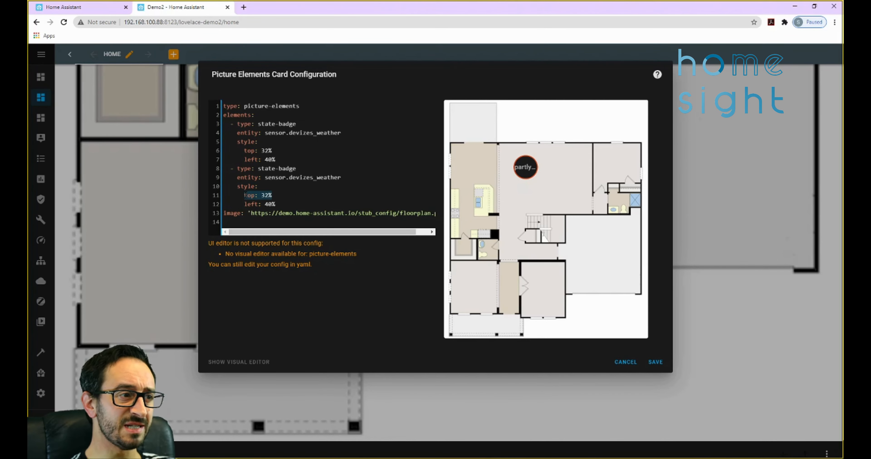
{"action": "left_click_drag", "start_coordinate": [277, 205], "coordinate": [244, 204]}
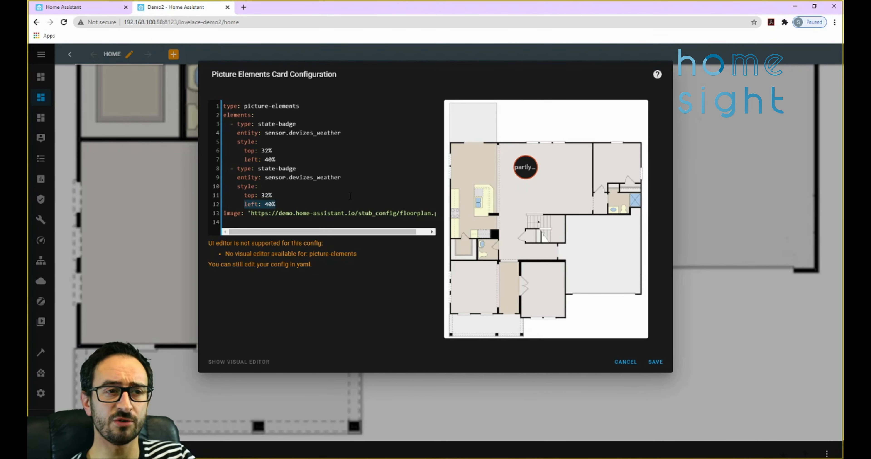
{"action": "left_click_drag", "start_coordinate": [273, 195], "coordinate": [256, 195]}
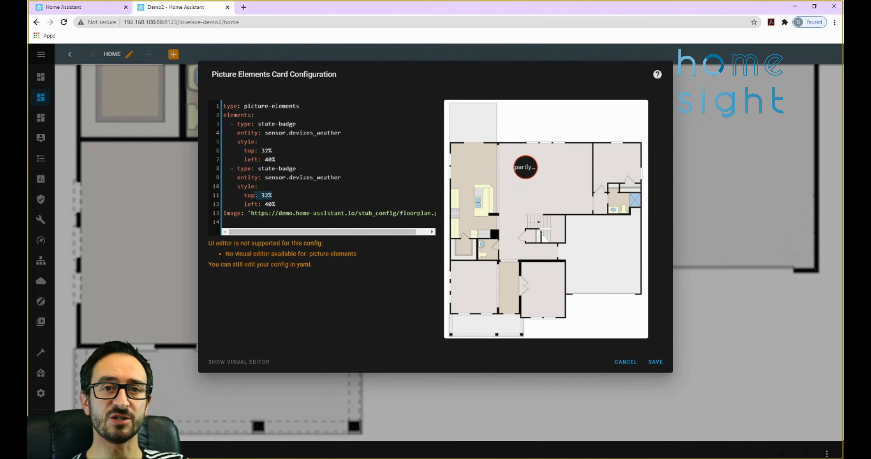
{"action": "left_click", "coordinate": [266, 195]}
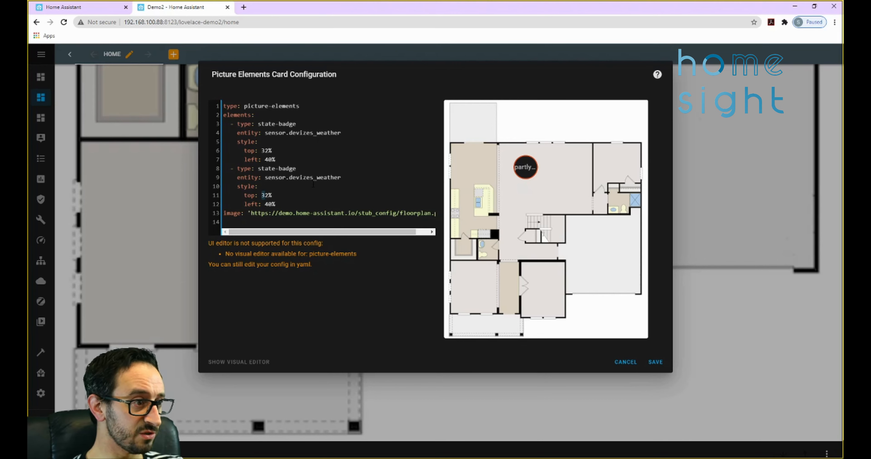
{"action": "key", "text": "BackSpace"}
{"action": "key", "text": "BackSpace"}
{"action": "type", "text": "50"}
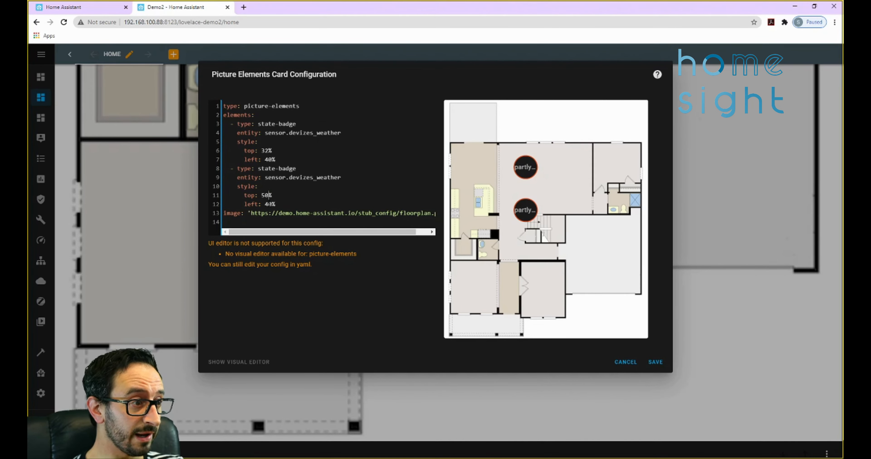
Set the second state-badge's left position to 6% and the first state-badge's top position to 50%.
{"action": "type", "text": "1"}
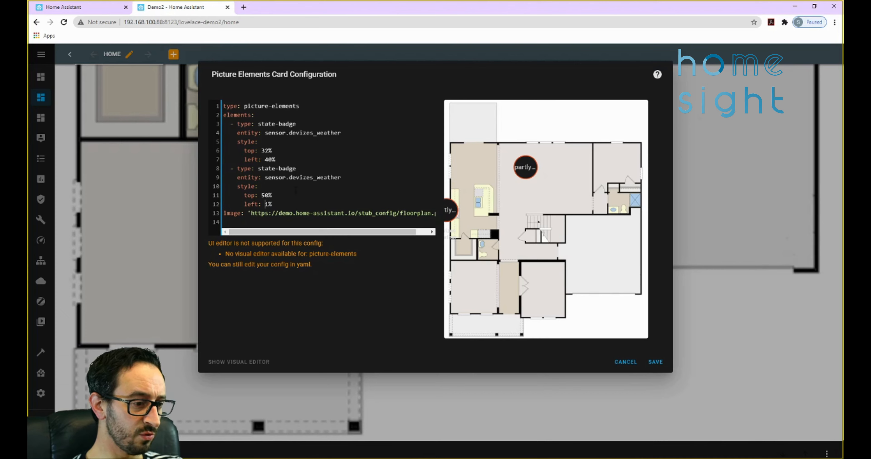
{"action": "key", "text": "BackSpace"}
{"action": "type", "text": "5"}
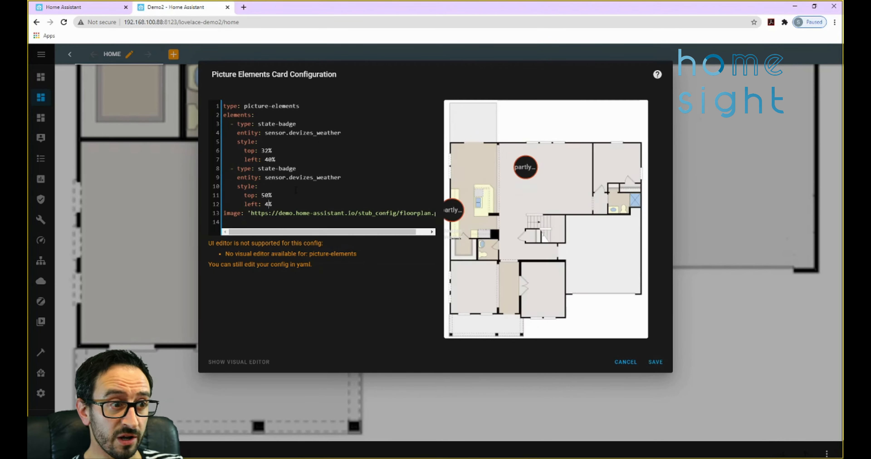
{"action": "key", "text": "BackSpace"}
{"action": "type", "text": "6"}
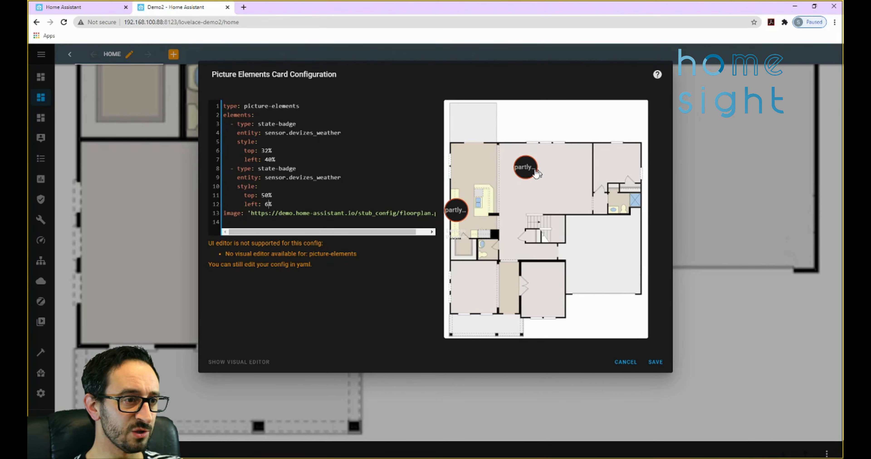
{"action": "left_click_drag", "start_coordinate": [267, 151], "coordinate": [261, 151]}
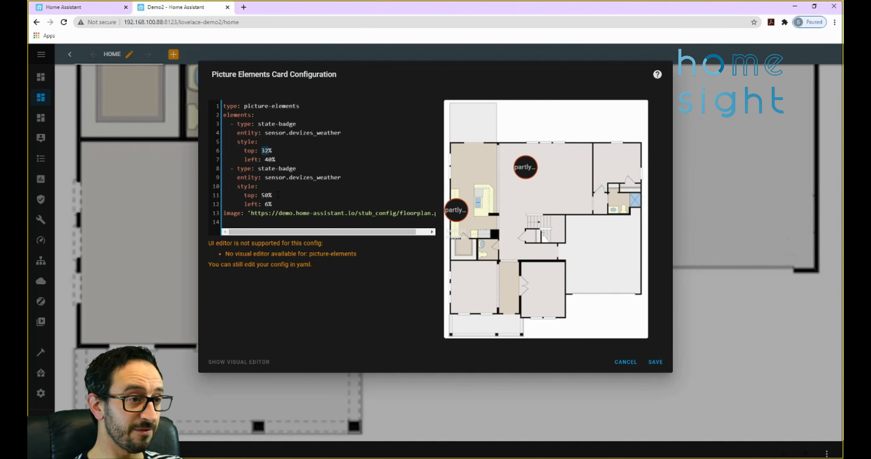
{"action": "type", "text": "50"}
Try a left position of 20% for the second state-badge, and undo it.
{"action": "left_click_drag", "start_coordinate": [268, 204], "coordinate": [265, 204]}
{"action": "type", "text": "20"}
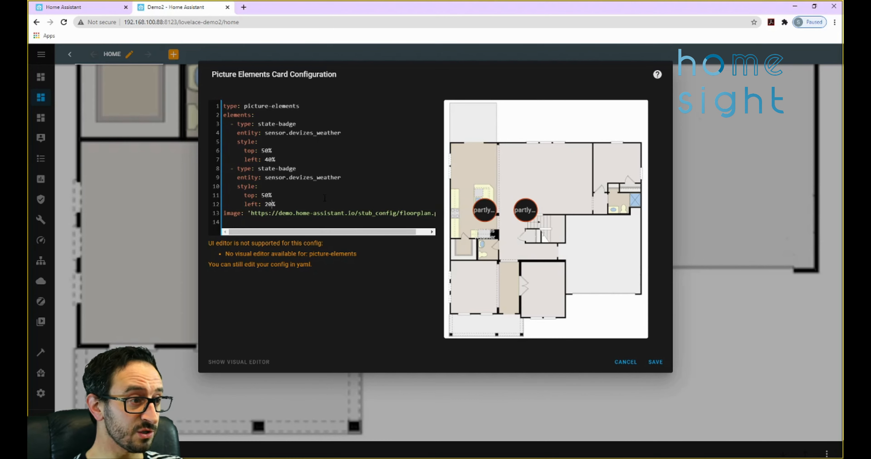
{"action": "key", "text": "ctrl+z"}
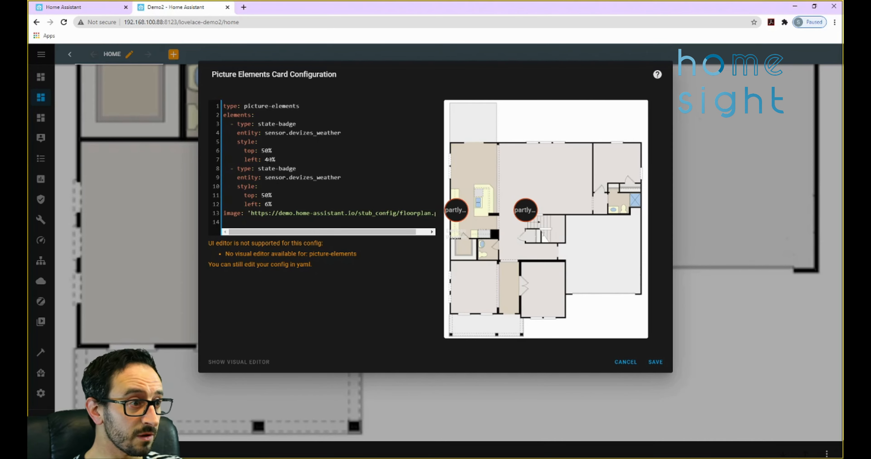
Bring the first state-badge close beside the second by setting its left position to 19%.
{"action": "left_click_drag", "start_coordinate": [272, 160], "coordinate": [265, 159]}
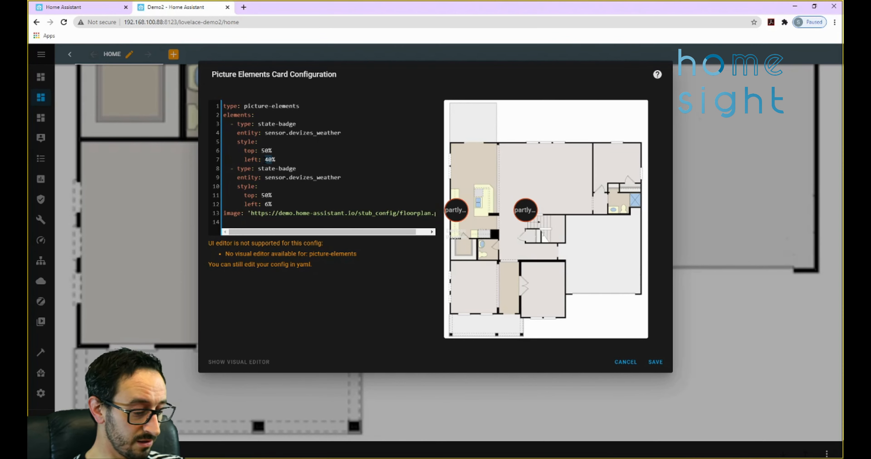
{"action": "type", "text": "16"}
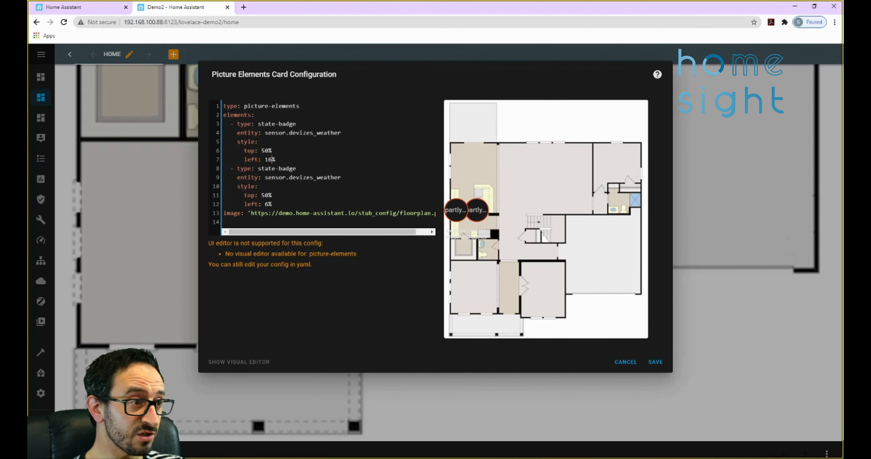
{"action": "key", "text": "BackSpace"}
{"action": "type", "text": "7"}
{"action": "key", "text": "BackSpace"}
{"action": "type", "text": "8"}
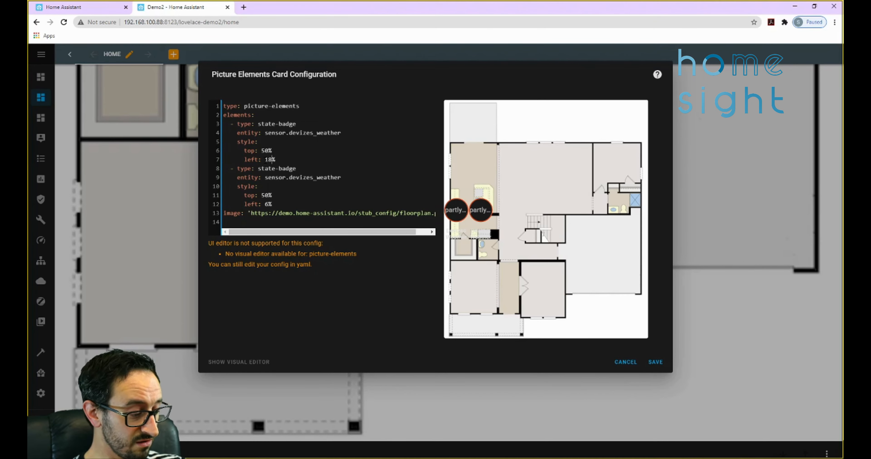
{"action": "key", "text": "BackSpace"}
{"action": "type", "text": "19"}
{"action": "key", "text": "BackSpace"}
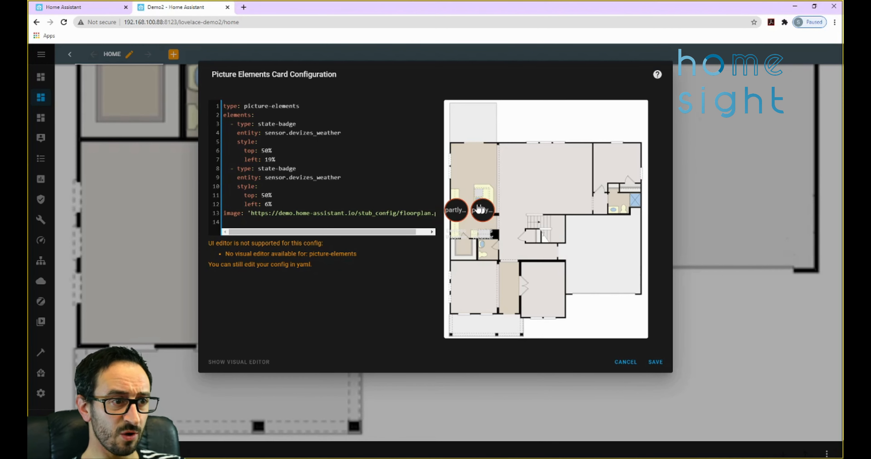
{"action": "left_click_drag", "start_coordinate": [272, 159], "coordinate": [267, 159]}
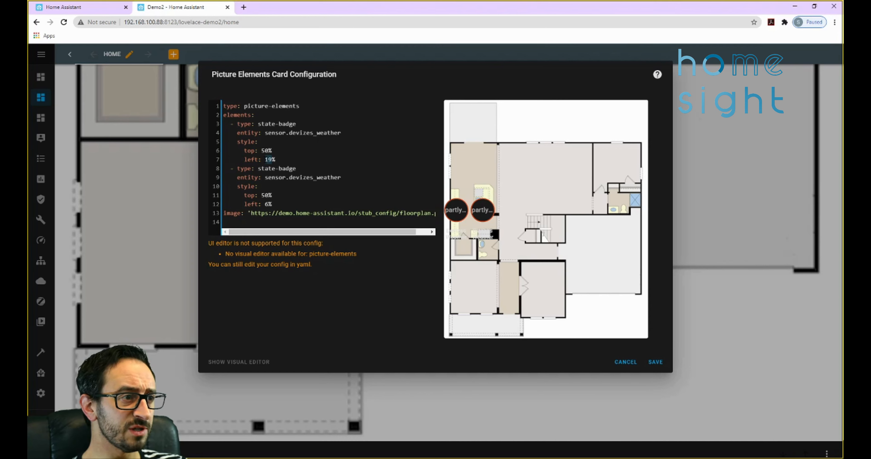
Duplicate the second state-badge block, with its entity and style settings, as a third element directly above the image line.
{"action": "left_click_drag", "start_coordinate": [272, 204], "coordinate": [224, 168]}
{"action": "key", "text": "ctrl+c"}
{"action": "key", "text": "Right"}
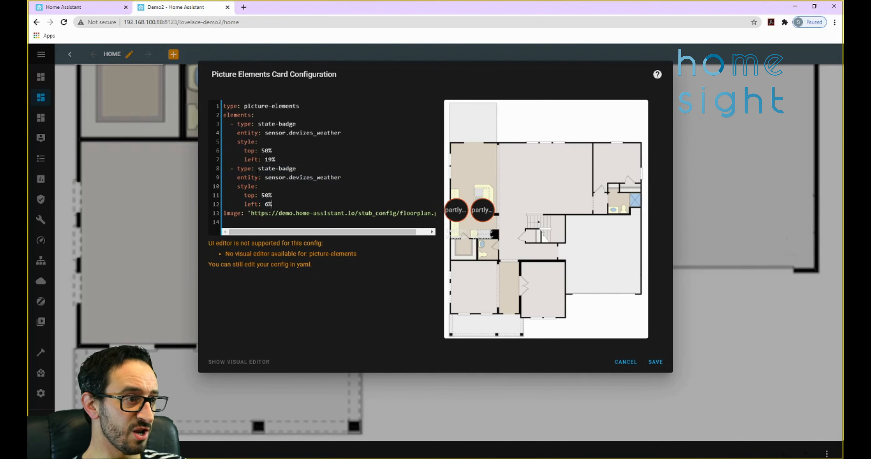
{"action": "key", "text": "Return"}
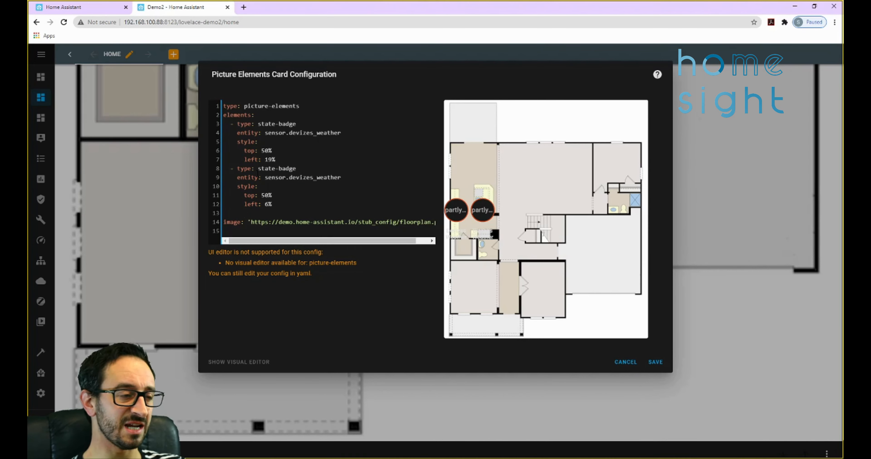
{"action": "key", "text": "ctrl+v"}
{"action": "key", "text": "BackSpace"}
{"action": "key", "text": "BackSpace"}
{"action": "key", "text": "BackSpace"}
{"action": "key", "text": "BackSpace"}
{"action": "key", "text": "BackSpace"}
{"action": "key", "text": "BackSpace"}
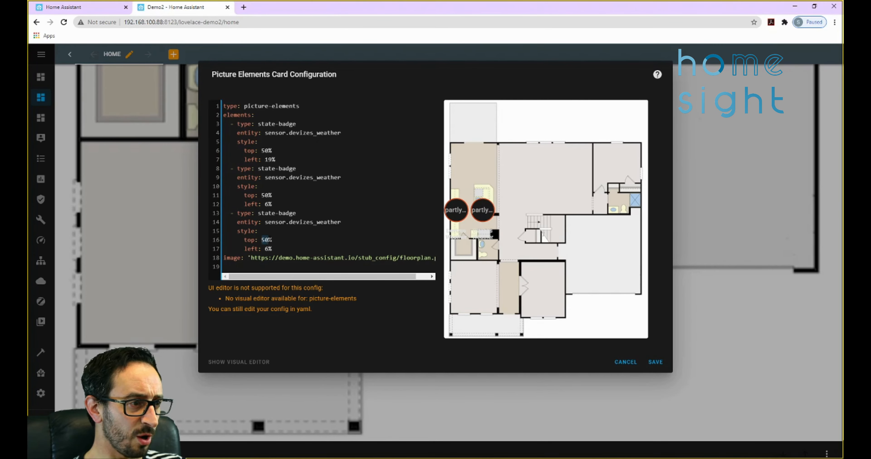
Move the second state-badge block, with left position 6%, to the start of the elements list and remove the leftover blank line.
{"action": "double_click", "coordinate": [267, 249]}
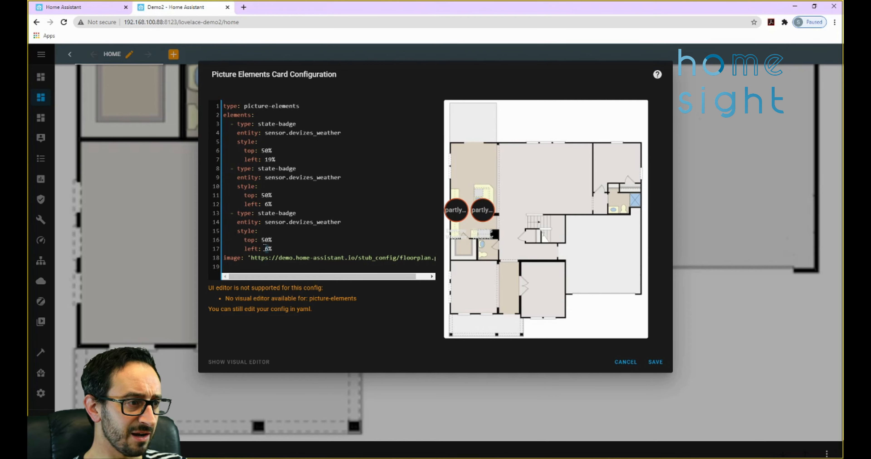
{"action": "double_click", "coordinate": [270, 160]}
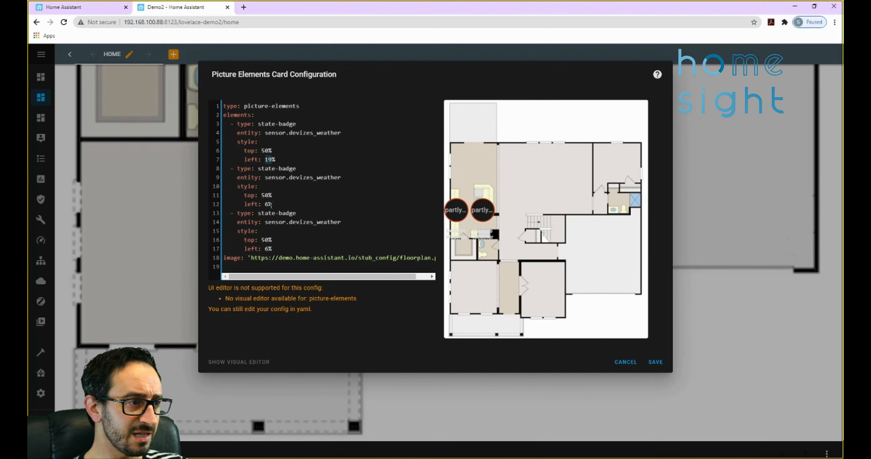
{"action": "left_click", "coordinate": [266, 195]}
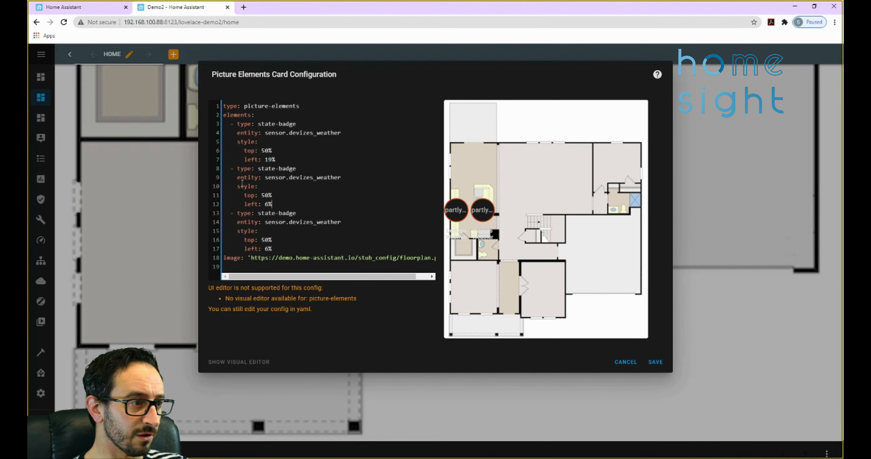
{"action": "left_click_drag", "start_coordinate": [230, 168], "coordinate": [279, 203]}
{"action": "key", "text": "ctrl+c"}
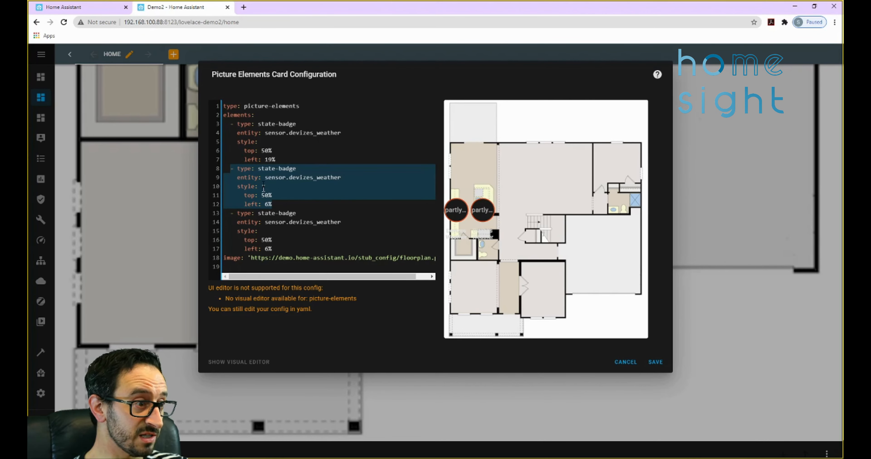
{"action": "key", "text": "Delete"}
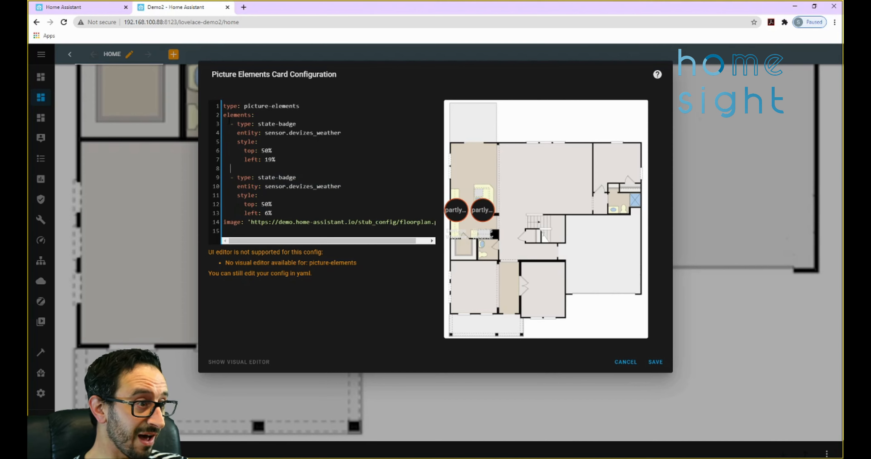
{"action": "left_click", "coordinate": [270, 113]}
{"action": "key", "text": "Return"}
{"action": "key", "text": "ctrl+v"}
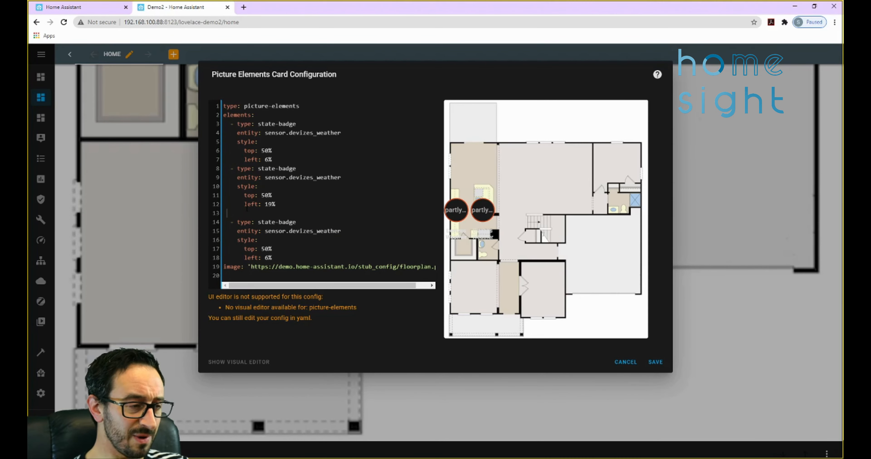
{"action": "key", "text": "BackSpace"}
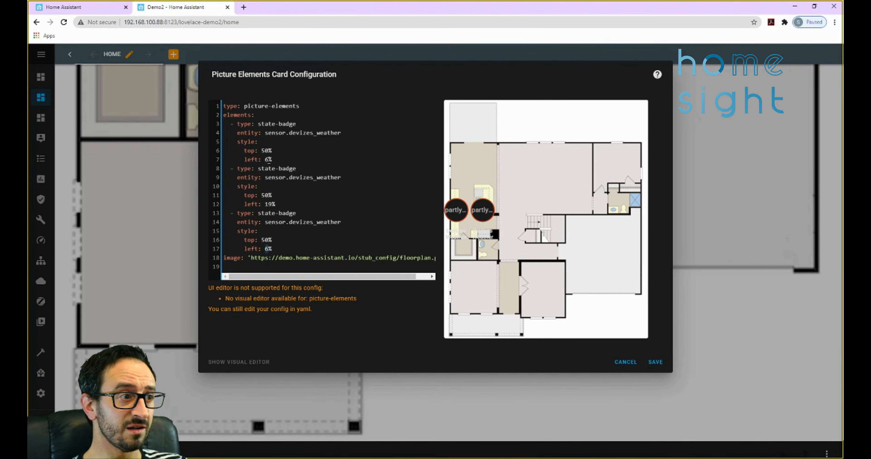
Compare the badges' left positions and calculate the spacing between the first two as 19 - 6 in Calculator.
{"action": "double_click", "coordinate": [267, 159]}
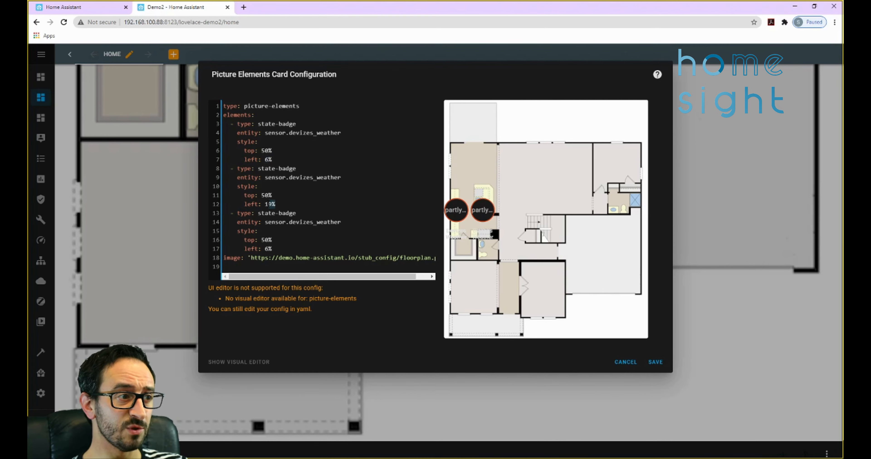
{"action": "left_click_drag", "start_coordinate": [264, 160], "coordinate": [273, 161]}
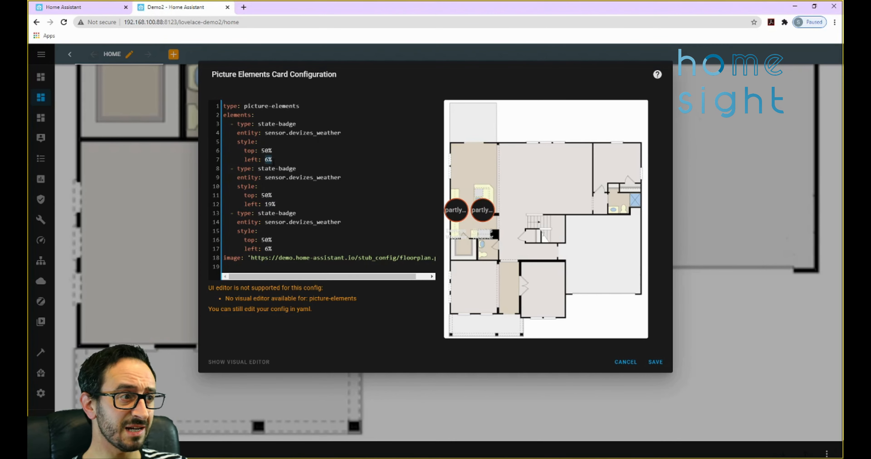
{"action": "double_click", "coordinate": [267, 249]}
{"action": "key", "text": "XF86Calculator"}
{"action": "left_click_drag", "start_coordinate": [387, 126], "coordinate": [617, 63]}
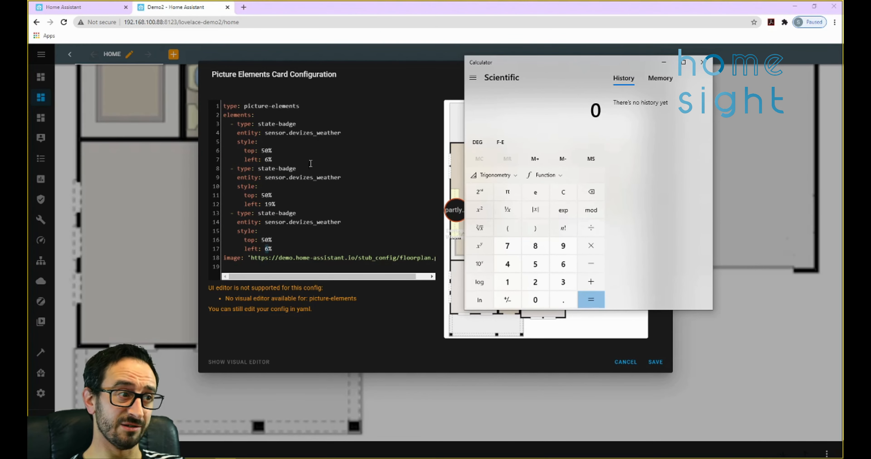
{"action": "type", "text": "19 - 6"}
{"action": "key", "text": "Return"}
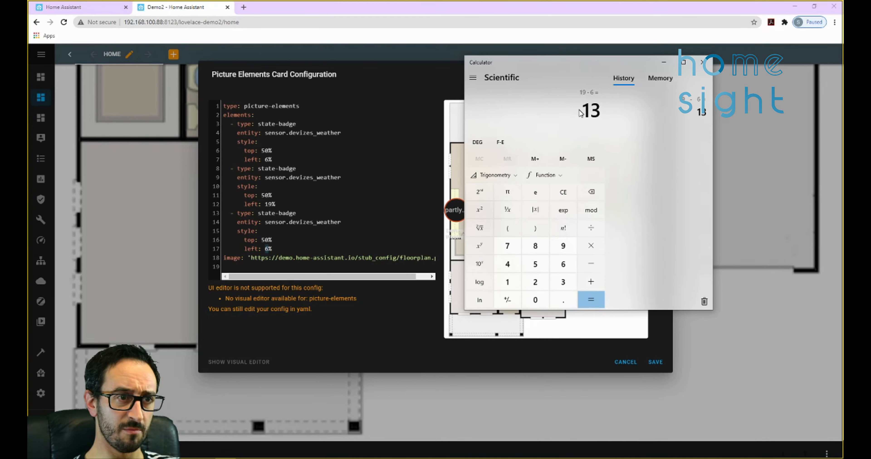
Add 19 to the calculated spacing and set the third state-badge's left position to 32%.
{"action": "type", "text": "+ "}
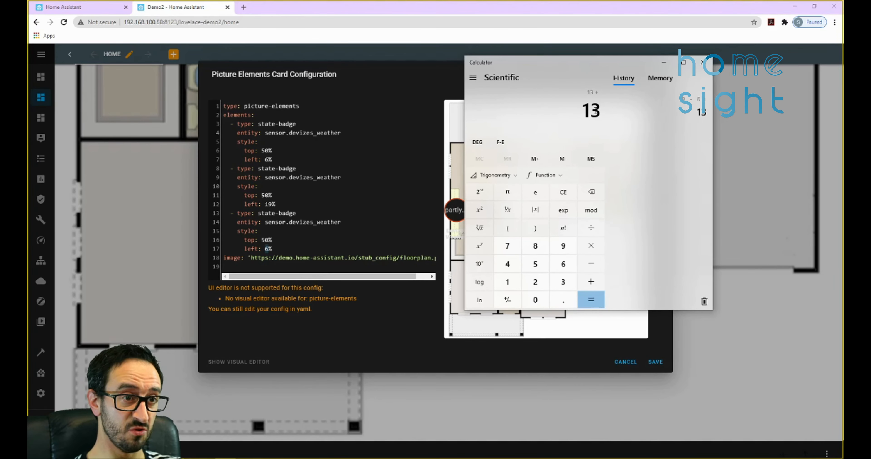
{"action": "type", "text": "19"}
{"action": "key", "text": "Return"}
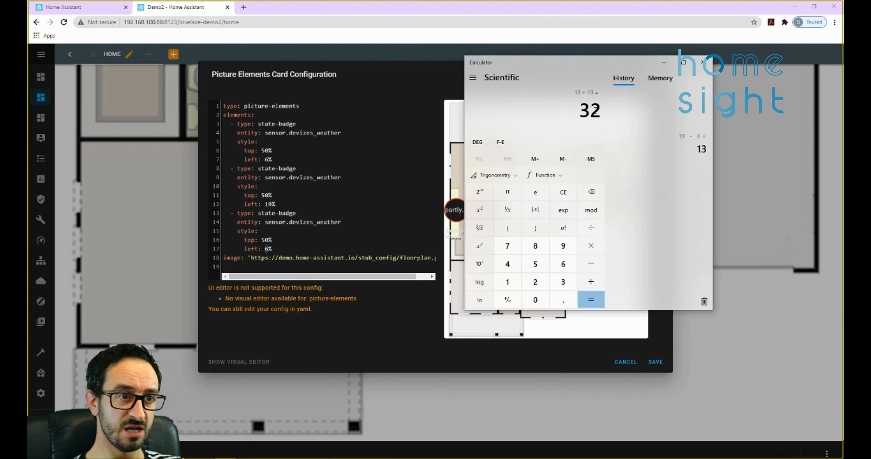
{"action": "left_click", "coordinate": [252, 257]}
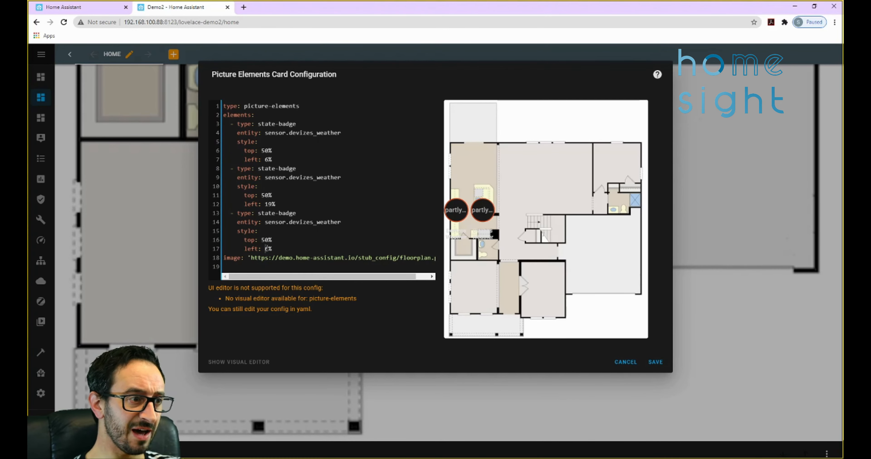
{"action": "type", "text": "32"}
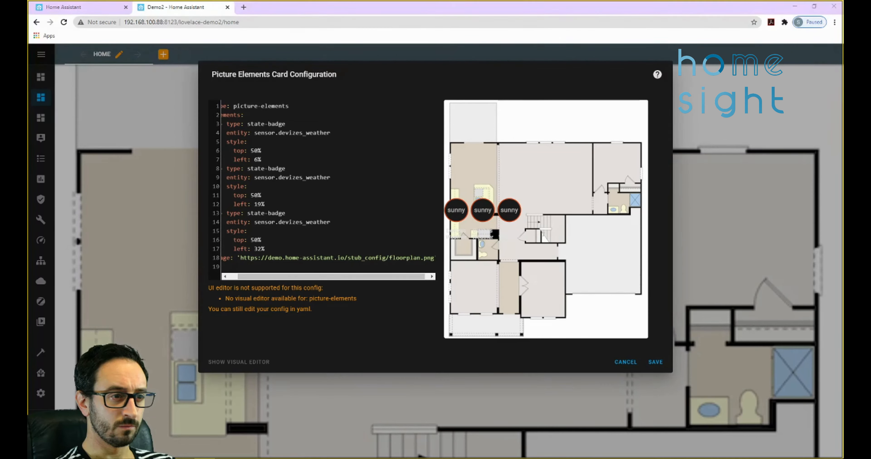
Locate the card's image URL in the YAML, then switch to File Explorer and inspect the floorplan folder's network path.
{"action": "left_click_drag", "start_coordinate": [307, 276], "coordinate": [316, 275]}
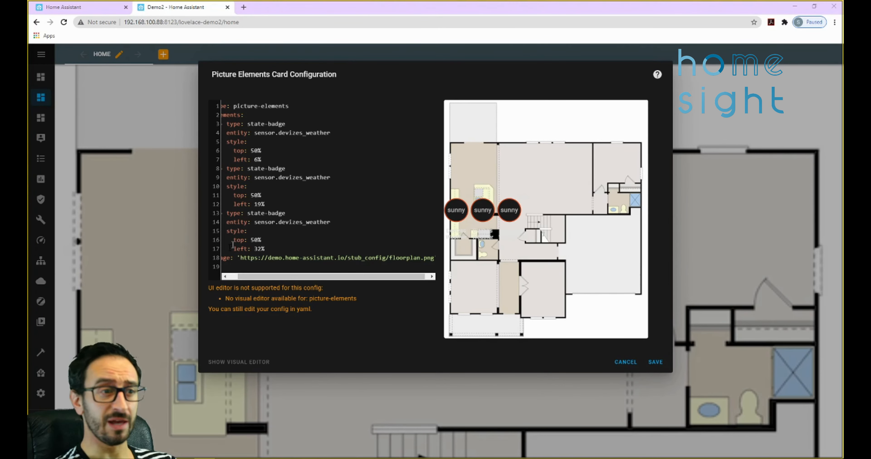
{"action": "left_click_drag", "start_coordinate": [265, 277], "coordinate": [439, 258]}
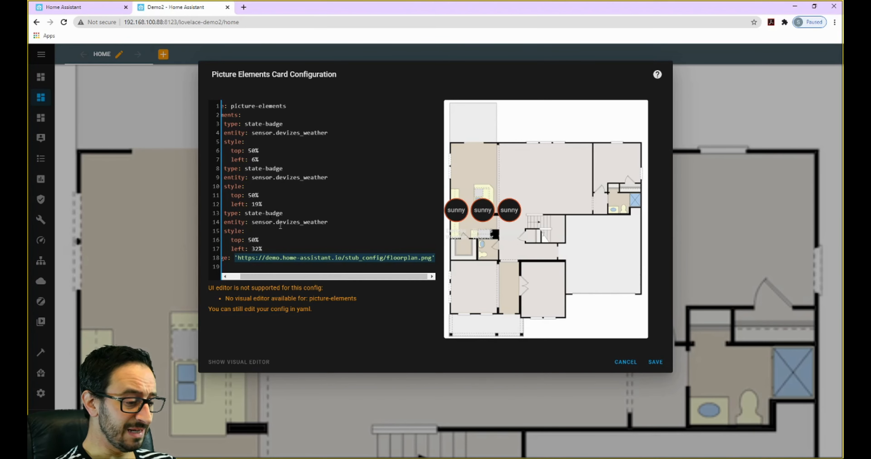
{"action": "left_click_drag", "start_coordinate": [461, 14], "coordinate": [398, 61]}
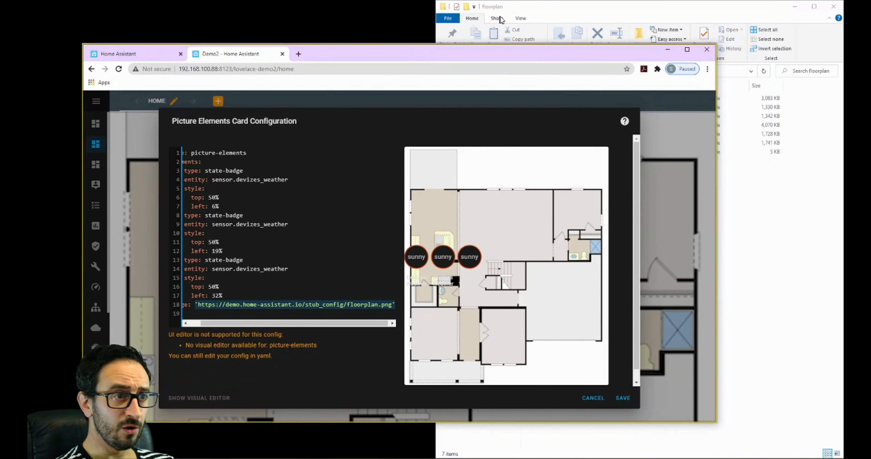
{"action": "left_click", "coordinate": [518, 6]}
{"action": "left_click", "coordinate": [605, 71]}
{"action": "left_click_drag", "start_coordinate": [612, 72], "coordinate": [560, 74]}
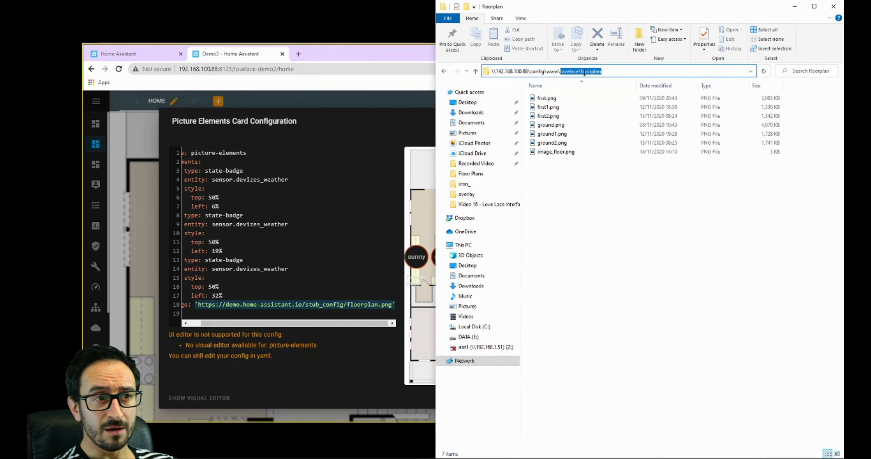
{"action": "left_click", "coordinate": [610, 72]}
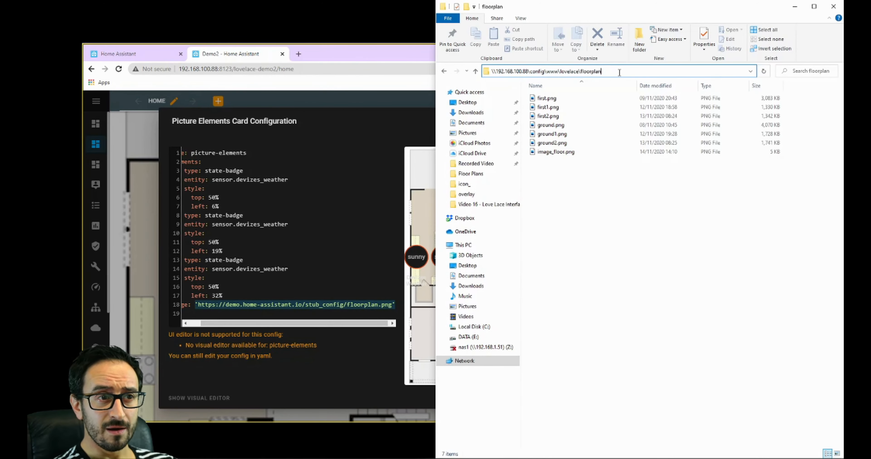
Extend the folder path to the ground2.png file and copy the part lovelace\floorplan\ground2.png.
{"action": "type", "text": "\\"}
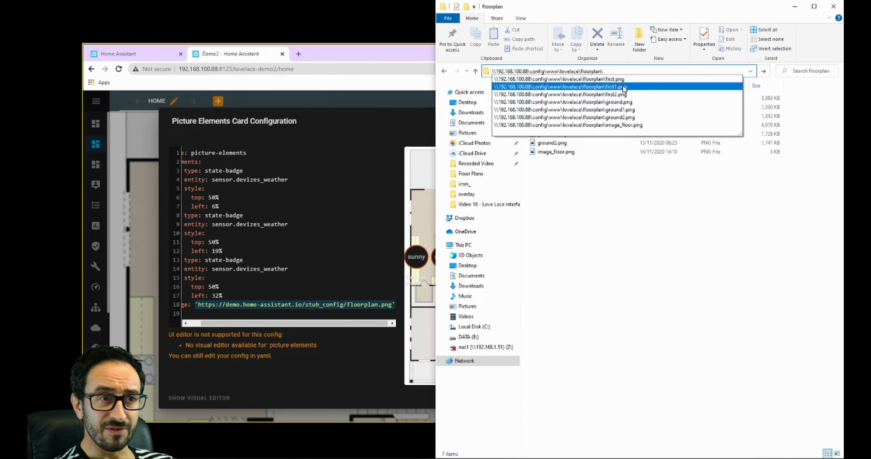
{"action": "key", "text": "Down"}
{"action": "key", "text": "Down"}
{"action": "key", "text": "Down"}
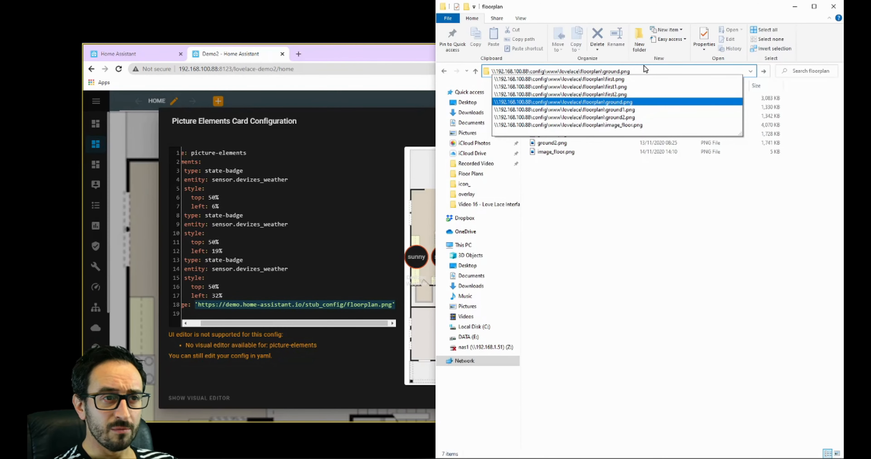
{"action": "key", "text": "Down"}
{"action": "key", "text": "Down"}
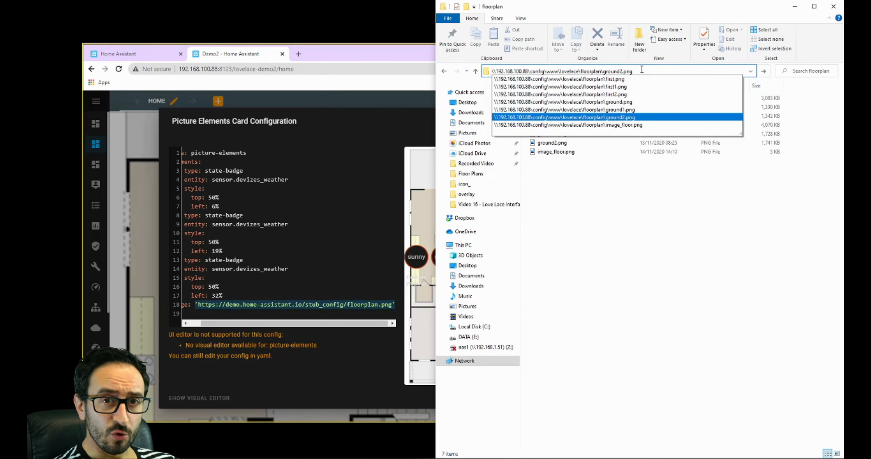
{"action": "left_click_drag", "start_coordinate": [641, 70], "coordinate": [560, 74]}
{"action": "key", "text": "ctrl+c"}
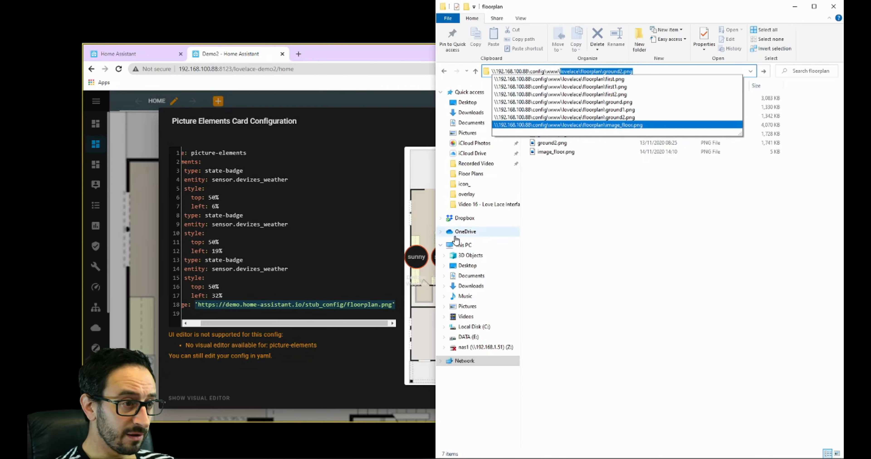
Switch back to Home Assistant and replace the card's image URL with local\lovelace\floorplan\ground2.png.
{"action": "left_click", "coordinate": [354, 61]}
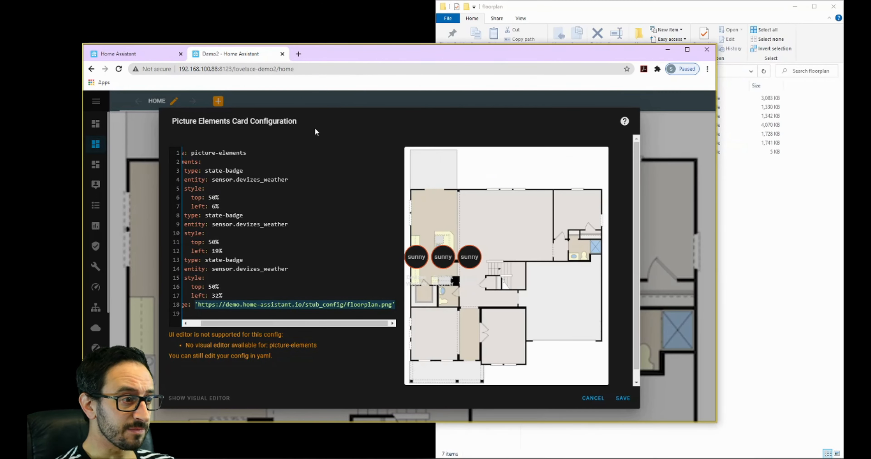
{"action": "left_click", "coordinate": [219, 305]}
{"action": "left_click_drag", "start_coordinate": [195, 305], "coordinate": [392, 305]}
{"action": "double_click", "coordinate": [408, 59]}
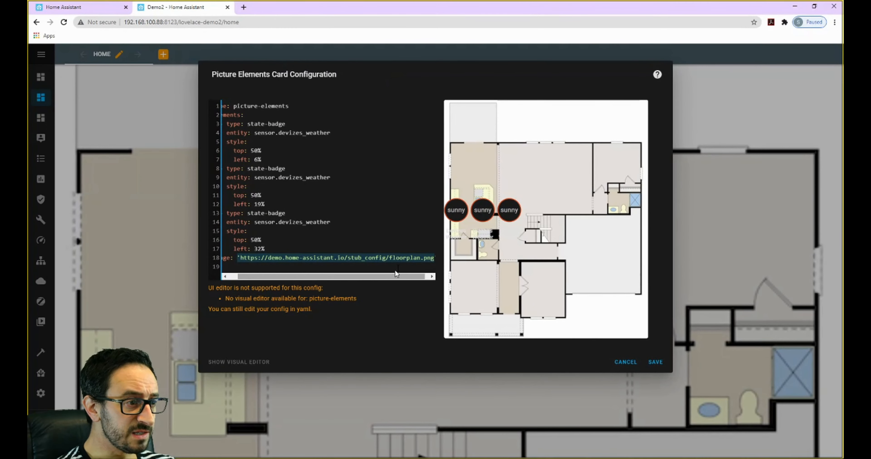
{"action": "key", "text": "BackSpace"}
{"action": "key", "text": "BackSpace"}
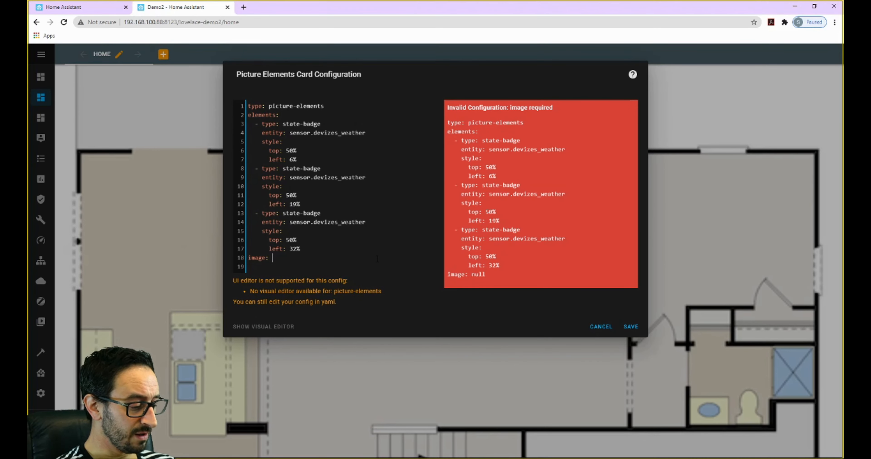
{"action": "key", "text": "ctrl+v"}
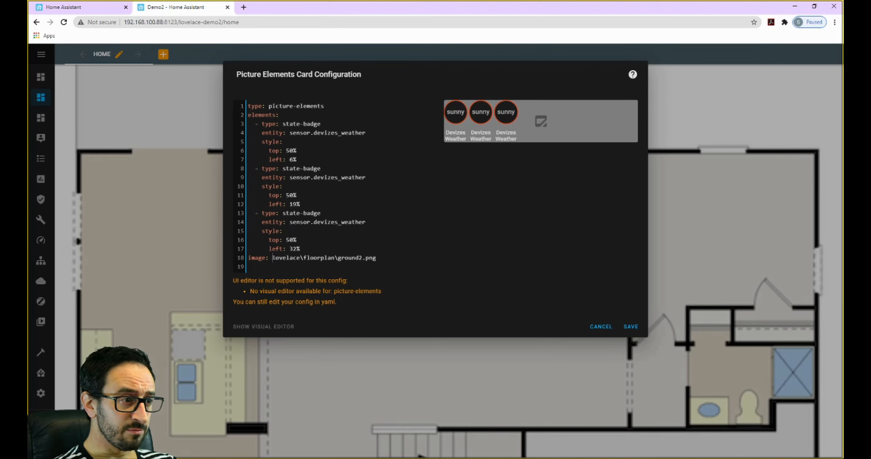
{"action": "type", "text": "local\\"}
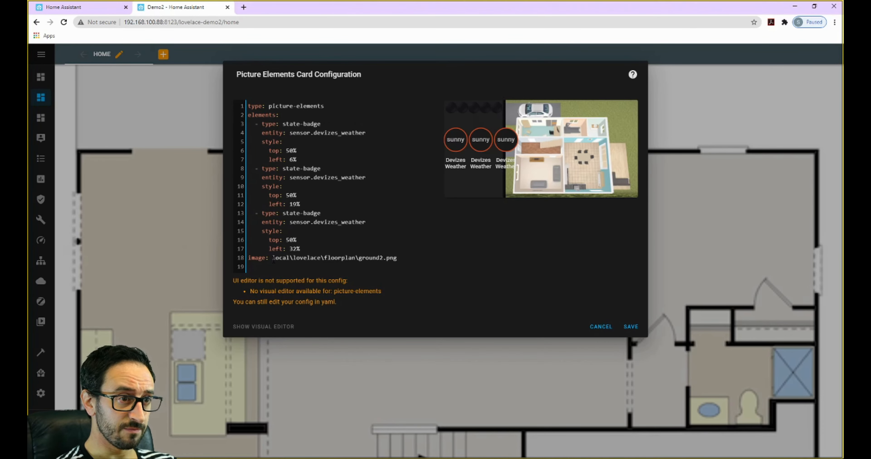
{"action": "type", "text": "\\"}
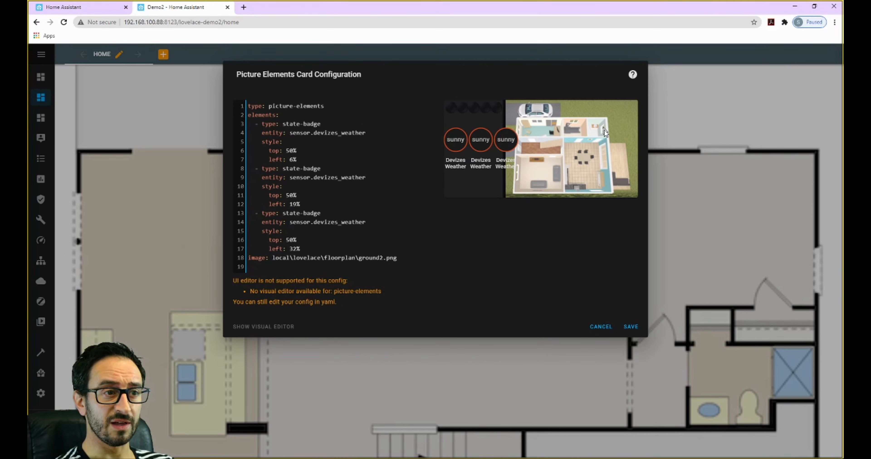
Try the first-floor picture by replacing "ground" with "first" in the file name of the card's image path.
{"action": "left_click", "coordinate": [380, 258]}
{"action": "key", "text": "shift+Left"}
{"action": "key", "text": "shift+Left"}
{"action": "key", "text": "shift+Left"}
{"action": "key", "text": "shift+Left"}
{"action": "key", "text": "shift+Left"}
{"action": "key", "text": "shift+Left"}
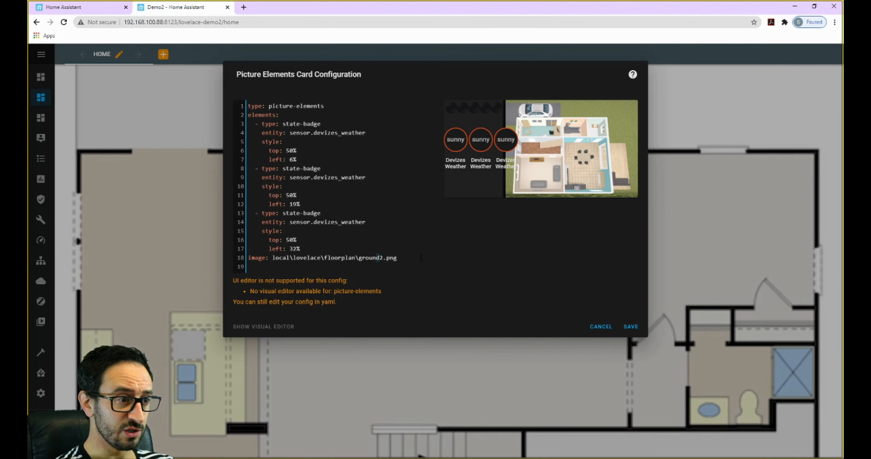
{"action": "type", "text": "fis"}
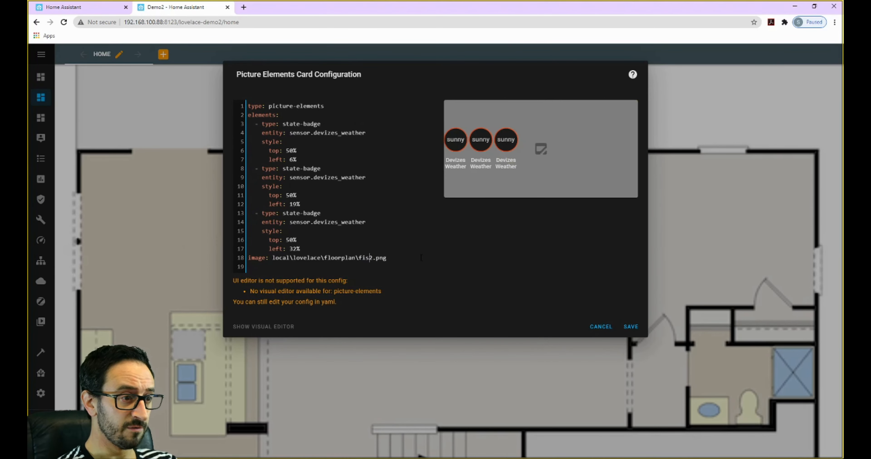
{"action": "type", "text": "st"}
Restore the image path's file name to ground2.png and save the card configuration.
{"action": "key", "text": "shift+Left"}
{"action": "key", "text": "shift+Left"}
{"action": "key", "text": "shift+Left"}
{"action": "key", "text": "shift+Left"}
{"action": "key", "text": "shift+Left"}
{"action": "type", "text": "ground"}
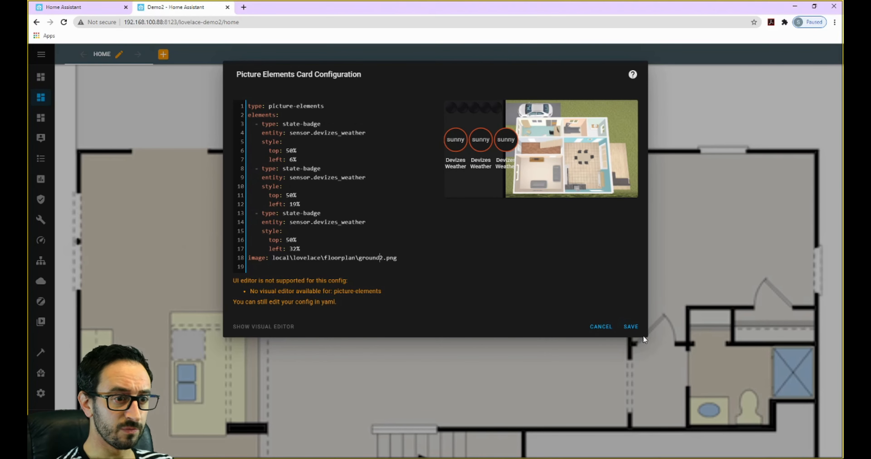
{"action": "left_click", "coordinate": [635, 328]}
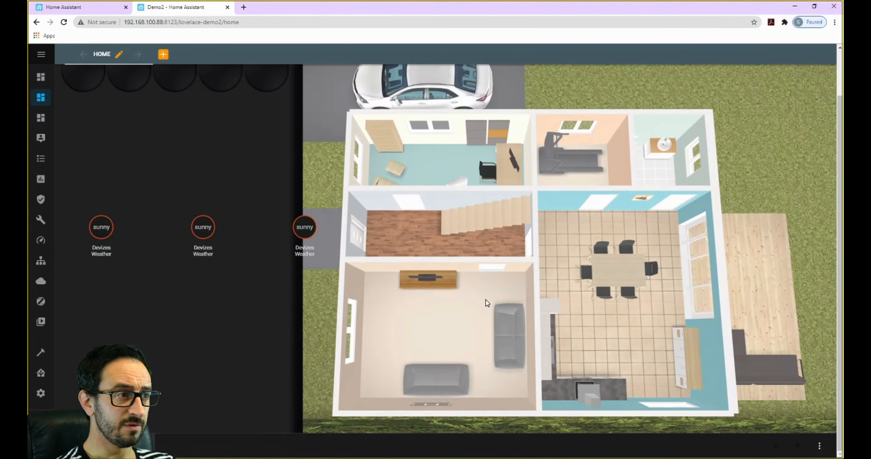
Look over the saved floorplan with its three weather badges and leave dashboard editing mode.
{"action": "scroll", "coordinate": [486, 300], "scroll_direction": "up", "scroll_amount": 2}
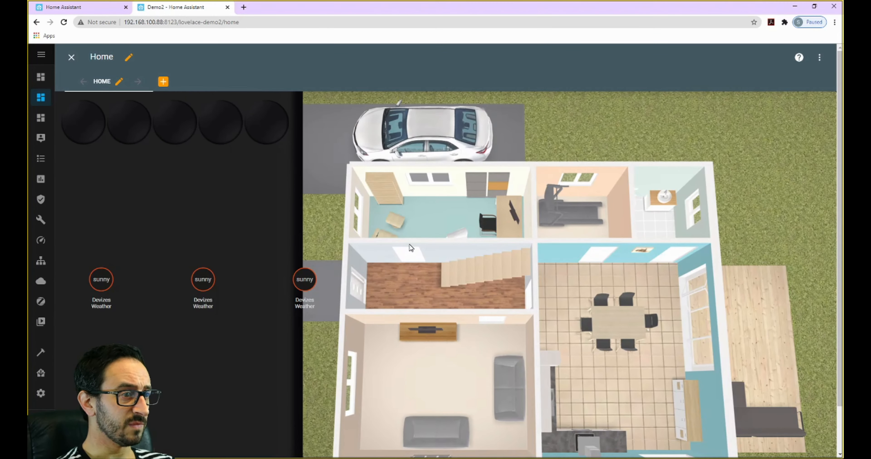
{"action": "scroll", "coordinate": [410, 244], "scroll_direction": "down", "scroll_amount": 2}
{"action": "scroll", "coordinate": [436, 268], "scroll_direction": "up", "scroll_amount": 2}
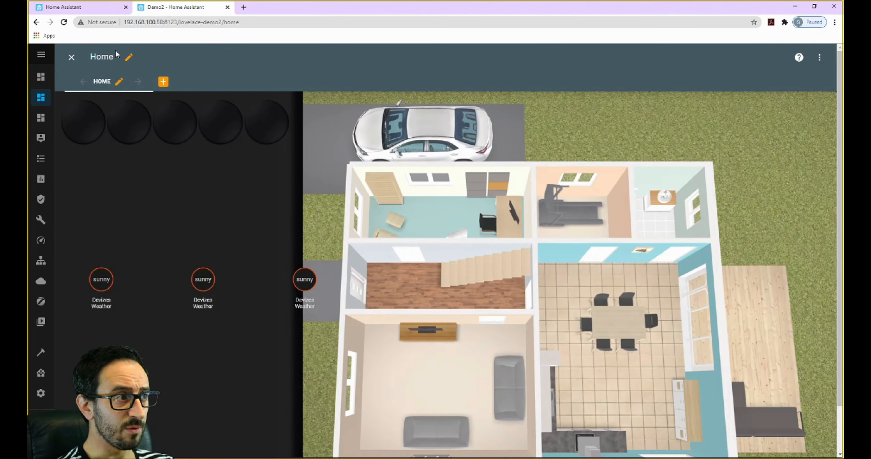
{"action": "left_click", "coordinate": [72, 57]}
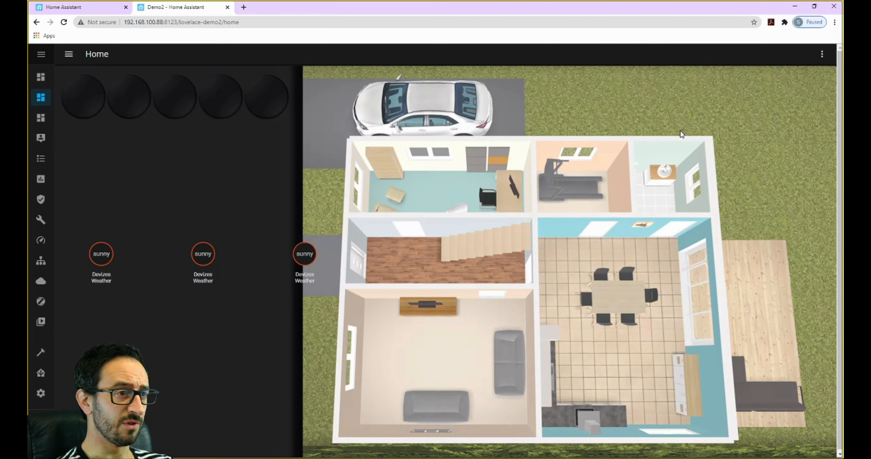
Reopen the card's configuration in dashboard editing mode and delete the second and third state-badges from the YAML.
{"action": "left_click", "coordinate": [821, 54]}
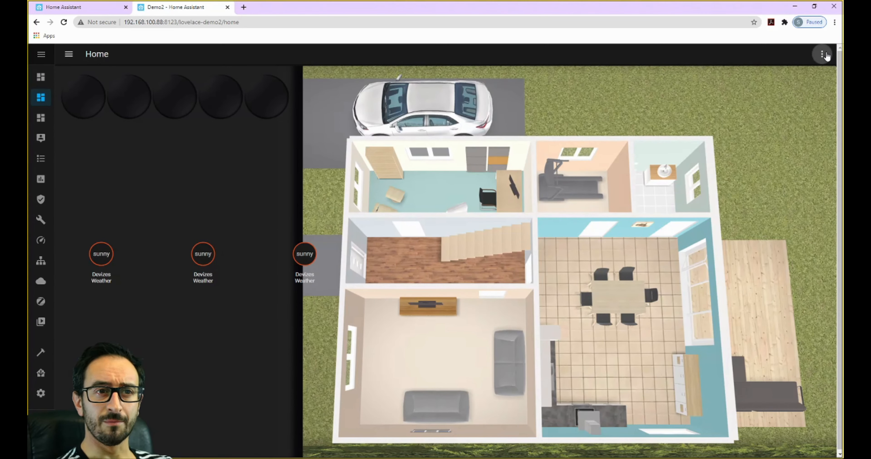
{"action": "left_click", "coordinate": [798, 78]}
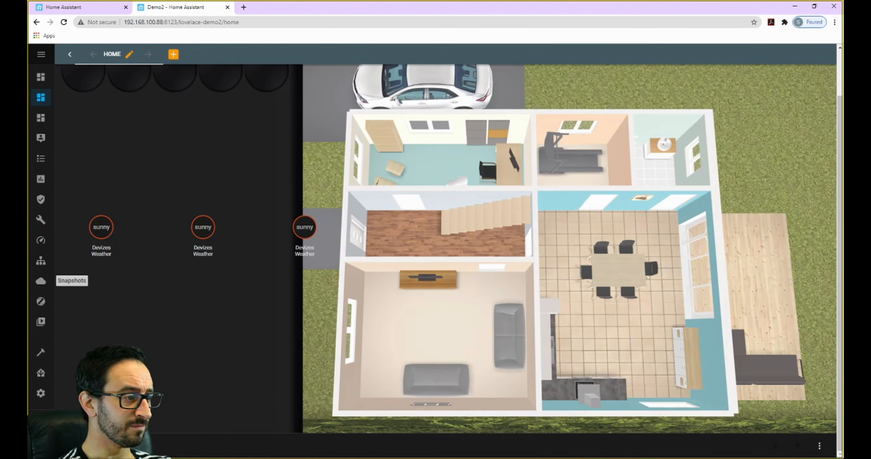
{"action": "left_click", "coordinate": [70, 446]}
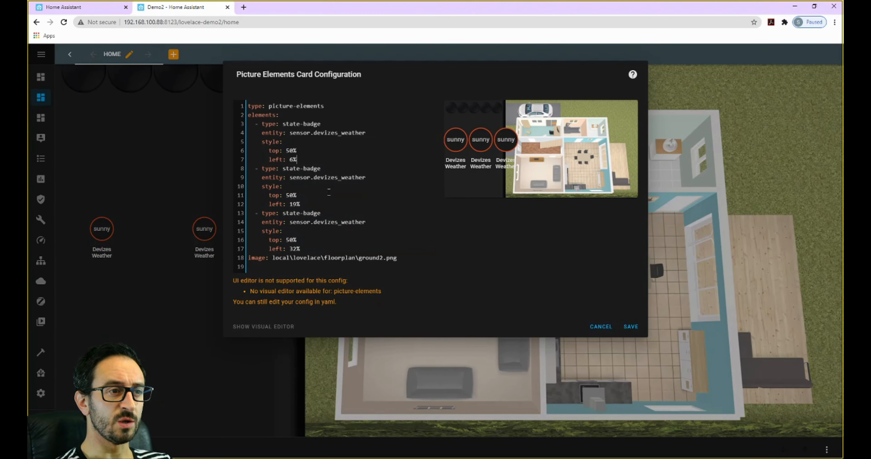
{"action": "left_click_drag", "start_coordinate": [301, 249], "coordinate": [248, 166]}
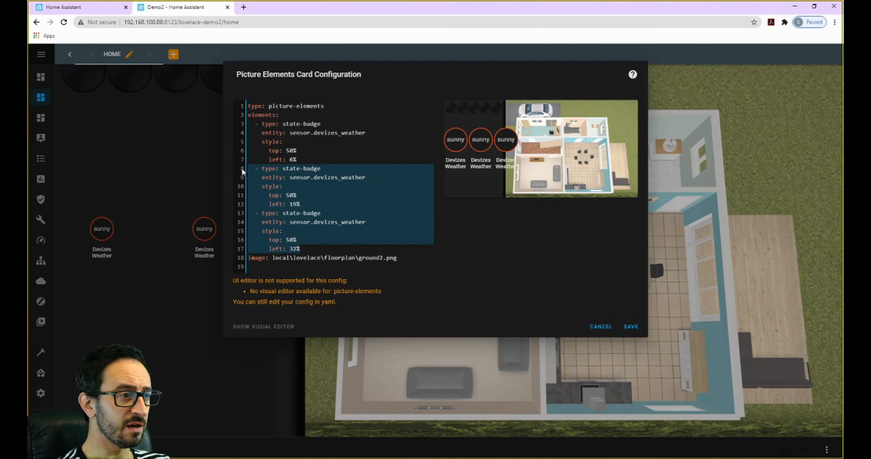
{"action": "key", "text": "BackSpace"}
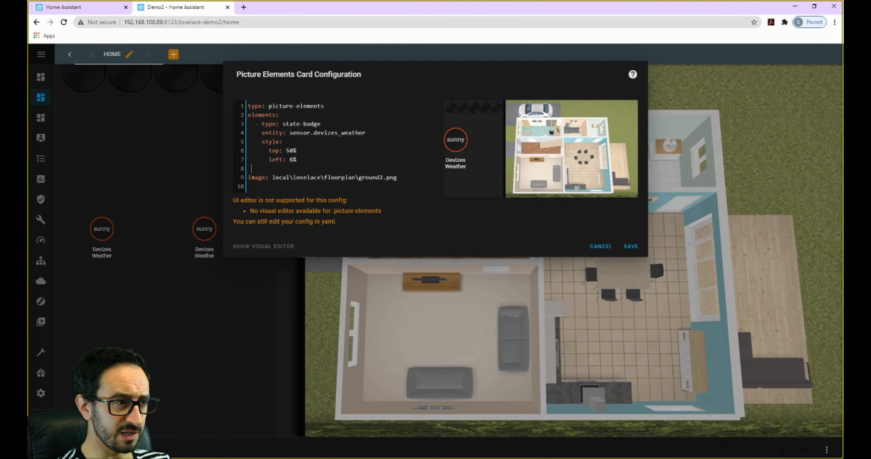
Insert the Office Main Light image element for input_boolean.demo_office_main below the state-badge and align its indentation with the other list entry.
{"action": "type", "text": "- entity: input_boolean.demo_office_main     title: Office Main Light     hold_action:       action: more-info     image: /local/lovelace/icon/icon_light_pendant_off.png     state_filter:       'off': brightness(80%) saturate(0.8)       'on': brightness(130%) saturate(1.5)     state_image:       'on': /local/lovelace/icon/icon_light_pendant_on.png     style:       left: 49%       top: 31%       width: 3%     tap_action:       action: toggle     type: image"}
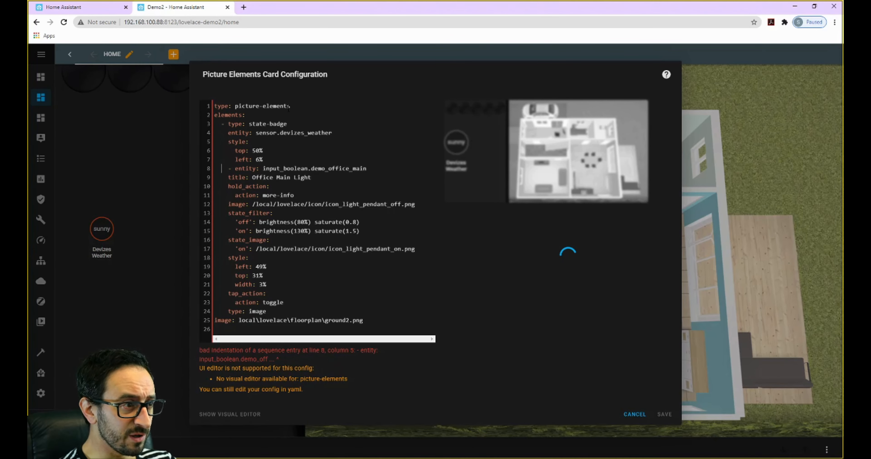
{"action": "key", "text": "BackSpace"}
{"action": "key", "text": "BackSpace"}
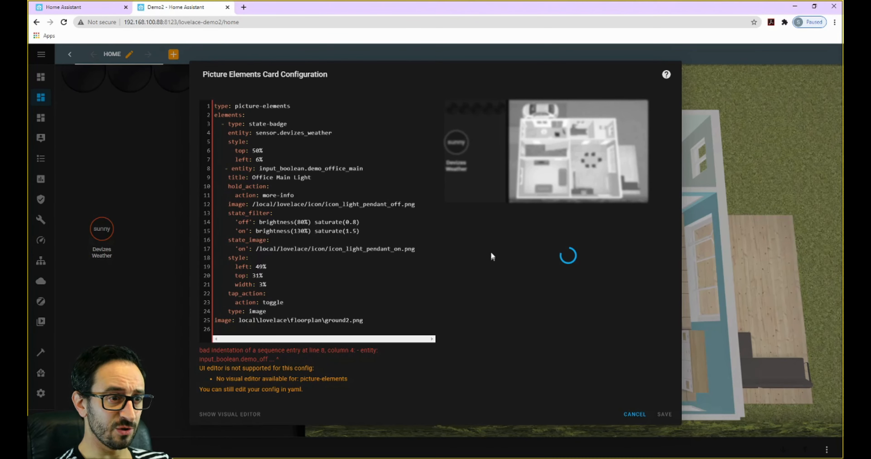
{"action": "left_click_drag", "start_coordinate": [204, 351], "coordinate": [312, 351]}
{"action": "left_click", "coordinate": [323, 354]}
{"action": "left_click", "coordinate": [228, 169]}
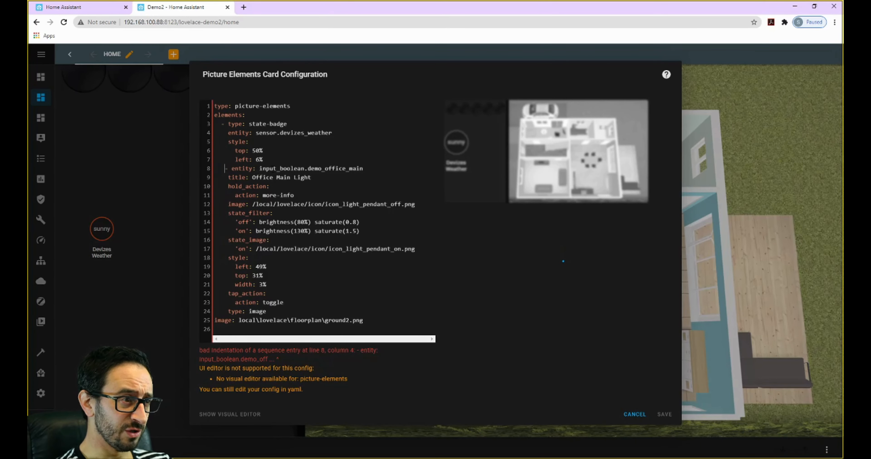
{"action": "key", "text": "BackSpace"}
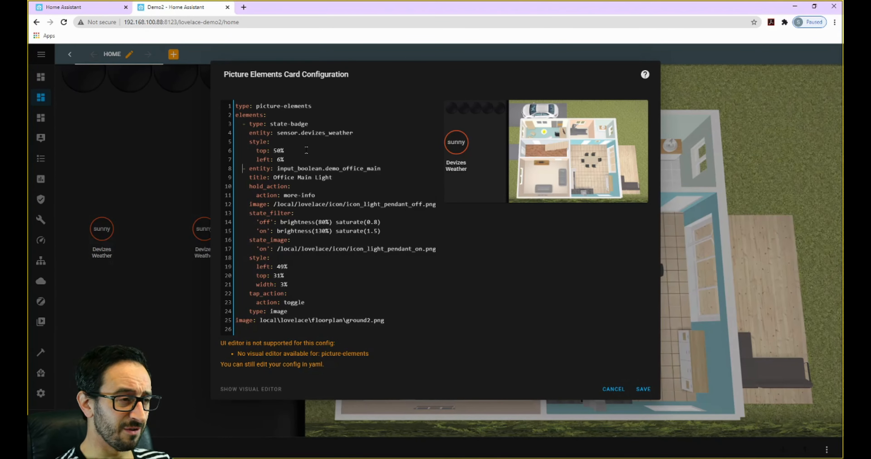
Delete the remaining sensor.devizes_weather state-badge from the elements list and save the card.
{"action": "left_click_drag", "start_coordinate": [295, 158], "coordinate": [238, 127]}
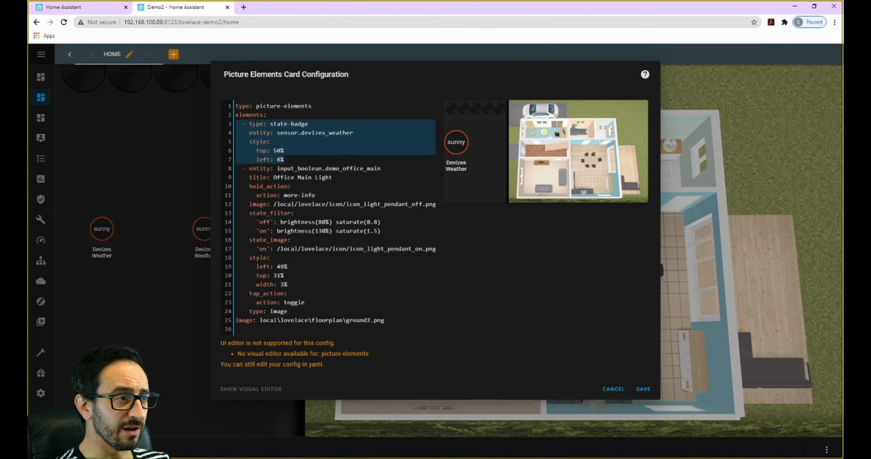
{"action": "key", "text": "BackSpace"}
{"action": "key", "text": "BackSpace"}
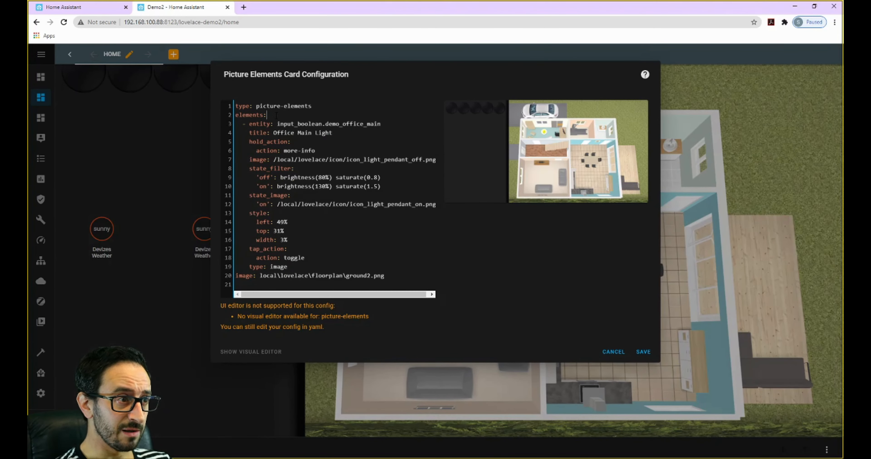
{"action": "left_click", "coordinate": [545, 134]}
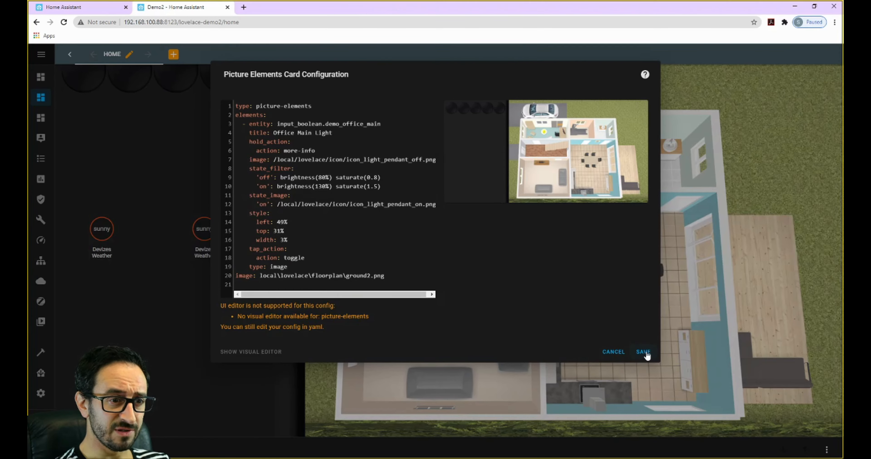
{"action": "left_click", "coordinate": [644, 352]}
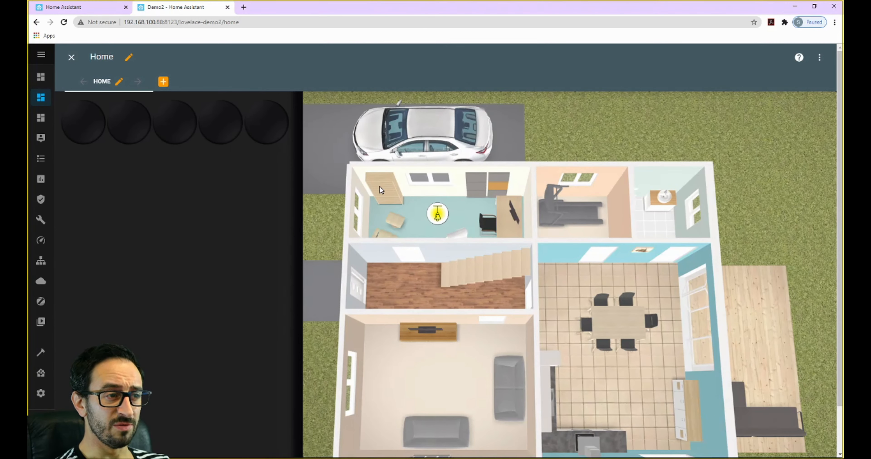
Test the office light icon on the floorplan by toggling it off and on.
{"action": "left_click", "coordinate": [436, 215]}
{"action": "left_click", "coordinate": [437, 220]}
{"action": "left_click", "coordinate": [436, 215]}
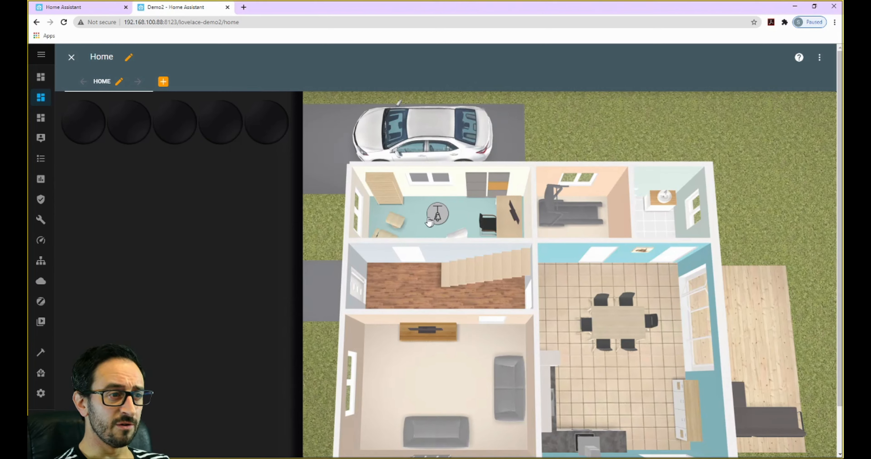
{"action": "left_click", "coordinate": [439, 218]}
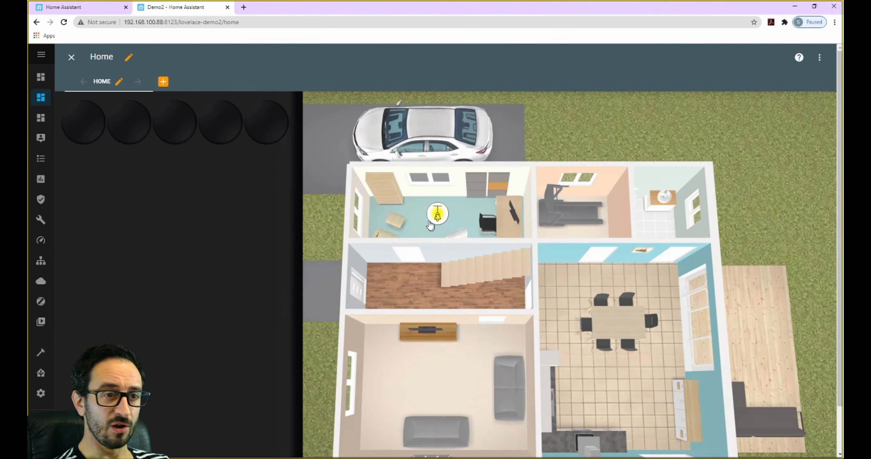
Reopen the card's YAML and compare the Office Main Light title with the icon's more-info dialog and tooltip.
{"action": "scroll", "coordinate": [425, 184], "scroll_direction": "down", "scroll_amount": 2}
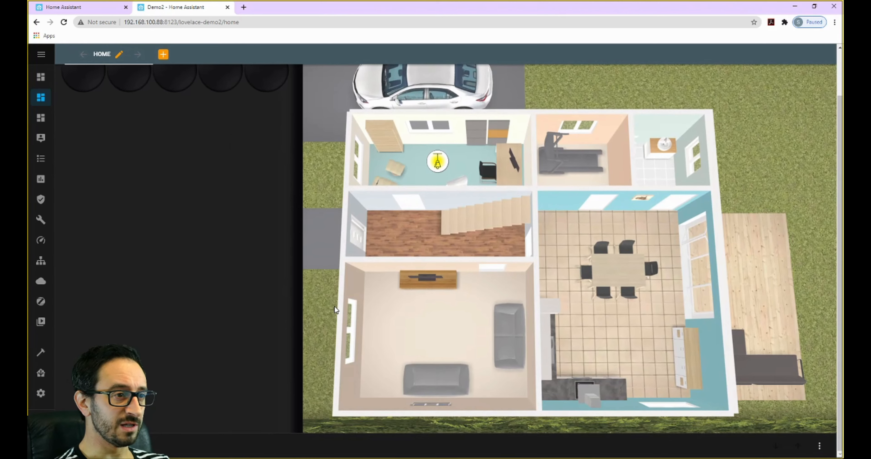
{"action": "left_click", "coordinate": [70, 446]}
{"action": "left_click", "coordinate": [267, 132]}
{"action": "mouse_move", "coordinate": [249, 123]}
{"action": "left_mouse_down"}
{"action": "mouse_move", "coordinate": [381, 124]}
{"action": "mouse_move", "coordinate": [250, 133]}
{"action": "left_mouse_up"}
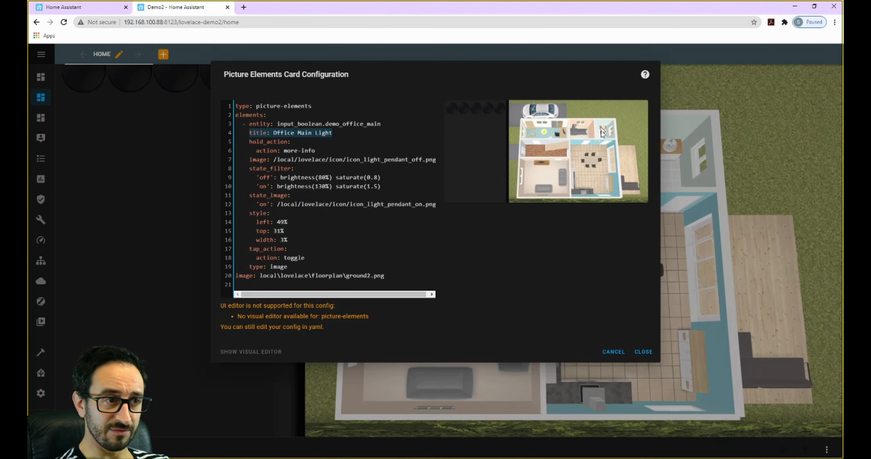
{"action": "left_click", "coordinate": [545, 134]}
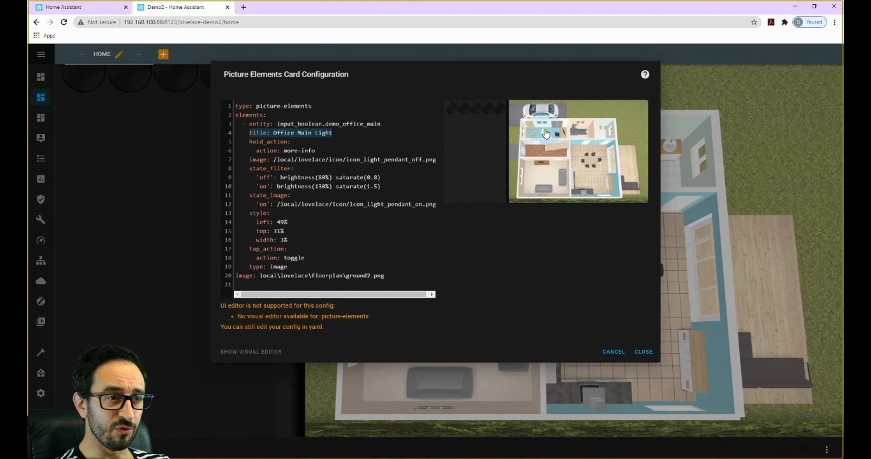
{"action": "left_click_drag", "start_coordinate": [384, 153], "coordinate": [466, 154]}
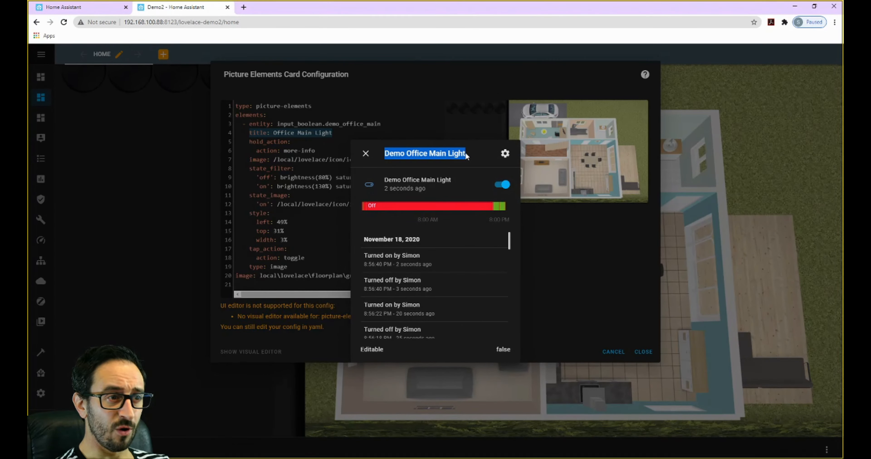
{"action": "left_click", "coordinate": [368, 154]}
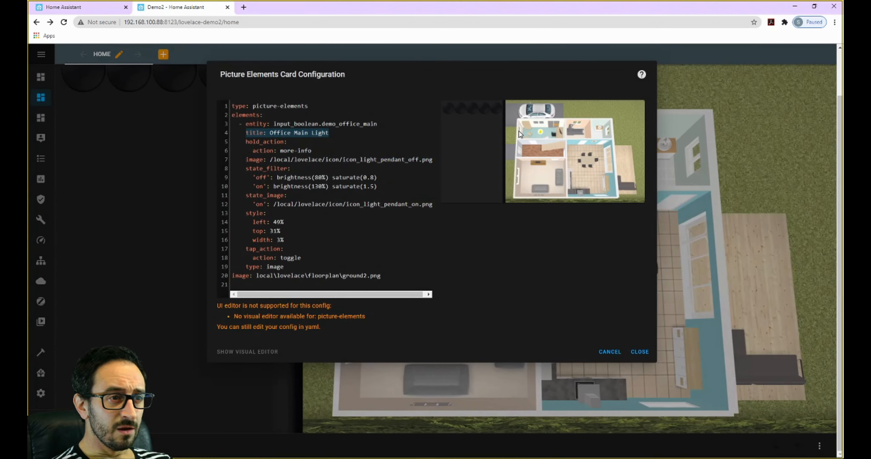
{"action": "mouse_move", "coordinate": [540, 135]}
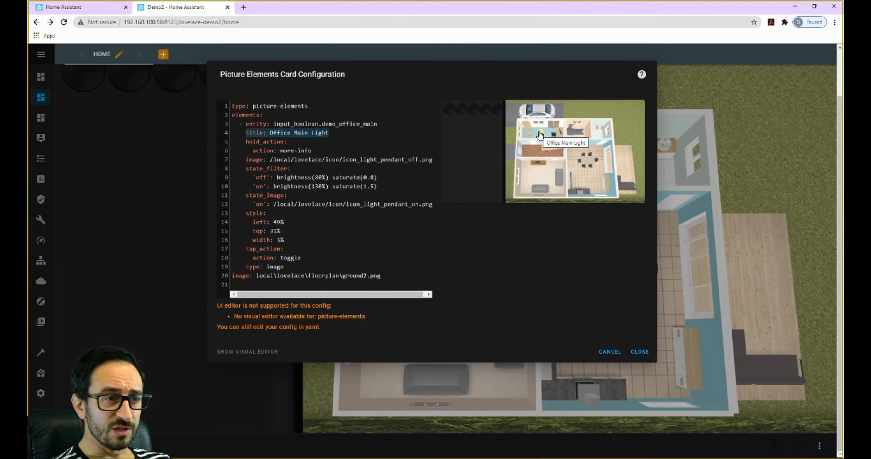
Append "text" to the Office Main Light title, check the icon's tooltip, and remove the added word.
{"action": "left_click", "coordinate": [351, 137]}
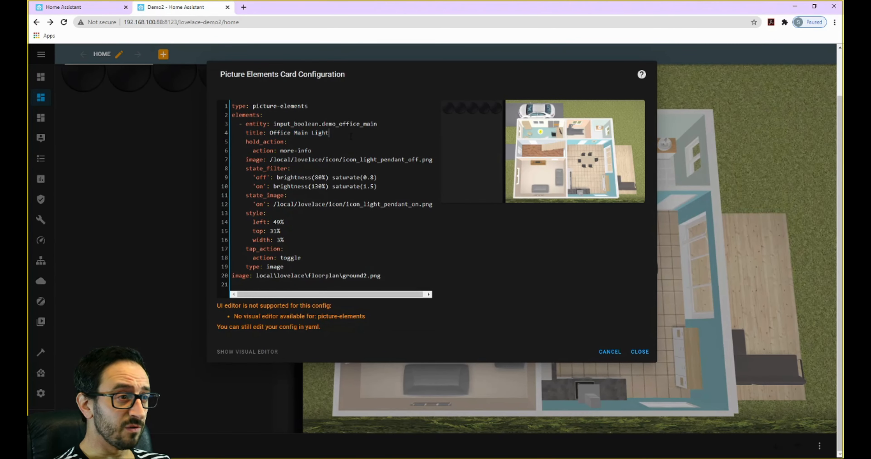
{"action": "type", "text": "Light "}
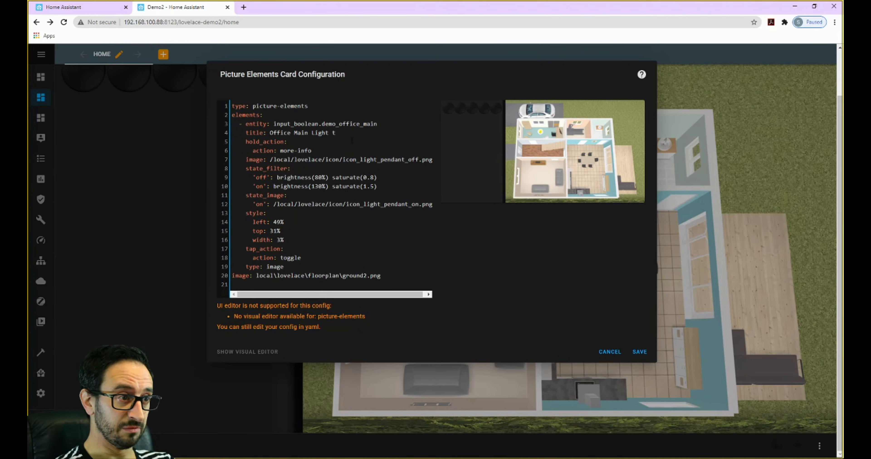
{"action": "type", "text": "text"}
{"action": "double_click", "coordinate": [334, 135]}
{"action": "left_click", "coordinate": [406, 138]}
{"action": "mouse_move", "coordinate": [542, 135]}
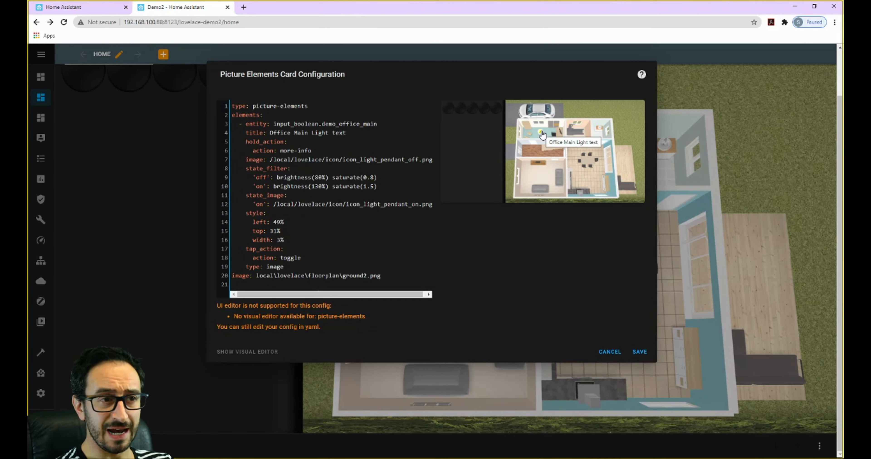
{"action": "double_click", "coordinate": [337, 133]}
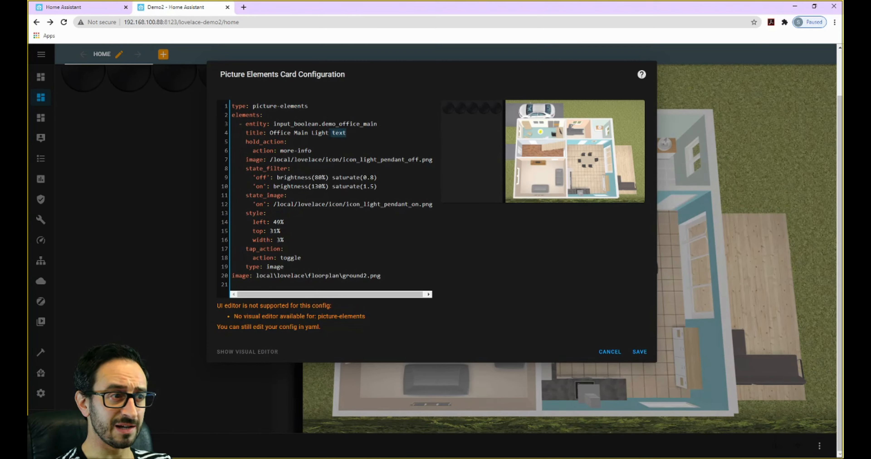
{"action": "key", "text": "BackSpace"}
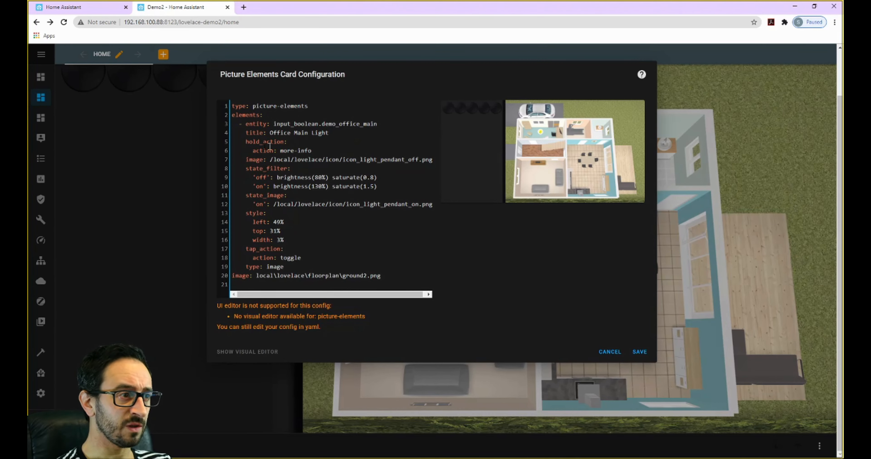
Move the tap_action toggle block directly below hold_action in the Office Main Light element and remove the leftover blank line.
{"action": "left_click_drag", "start_coordinate": [244, 142], "coordinate": [311, 151]}
{"action": "left_click_drag", "start_coordinate": [246, 249], "coordinate": [309, 257]}
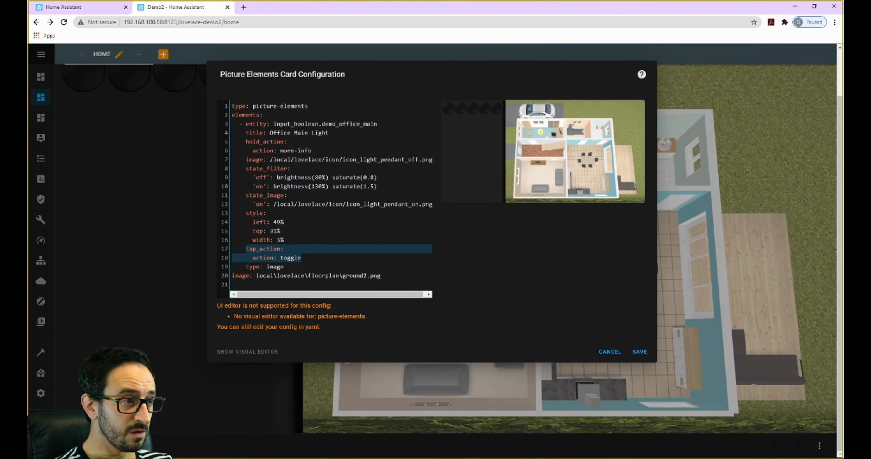
{"action": "key", "text": "ctrl+x"}
{"action": "left_click", "coordinate": [320, 151]}
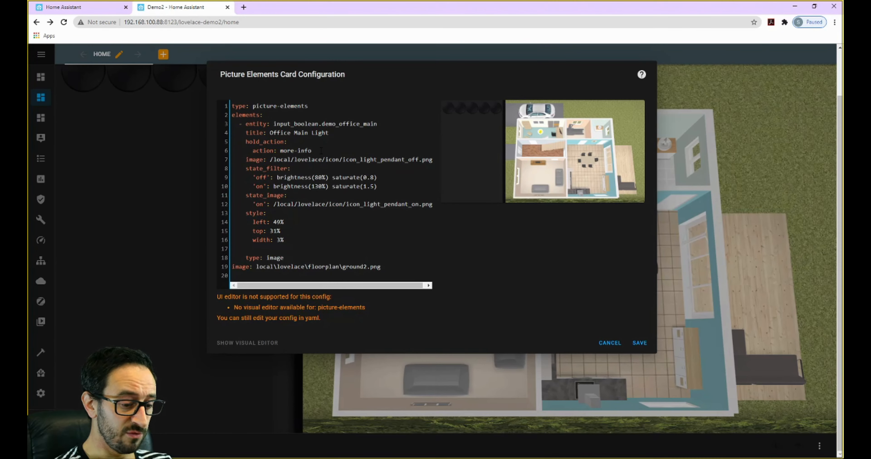
{"action": "key", "text": "Return"}
{"action": "key", "text": "ctrl+v"}
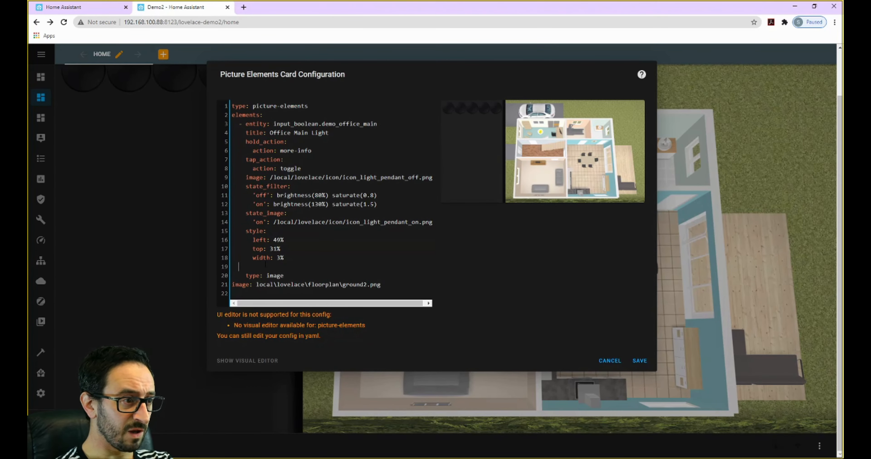
{"action": "key", "text": "BackSpace"}
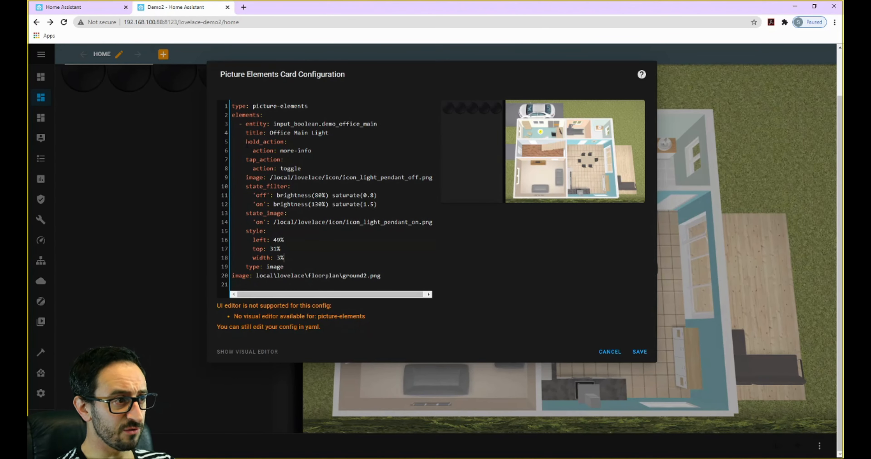
Check the hold and tap actions by opening the office light's more-info dialog from the preview, closing it and toggling the light.
{"action": "left_click_drag", "start_coordinate": [246, 142], "coordinate": [287, 142]}
{"action": "left_click_drag", "start_coordinate": [246, 160], "coordinate": [315, 150]}
{"action": "left_click", "coordinate": [286, 160]}
{"action": "left_click", "coordinate": [253, 151]}
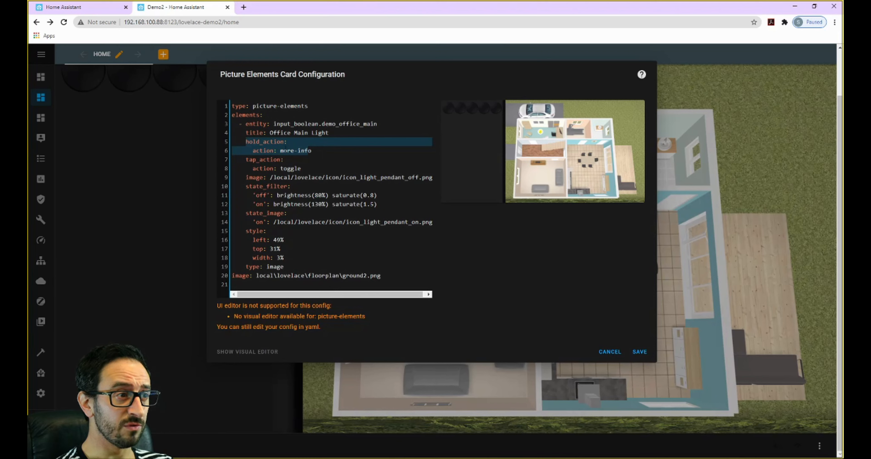
{"action": "left_click", "coordinate": [315, 151]}
{"action": "left_click", "coordinate": [542, 134]}
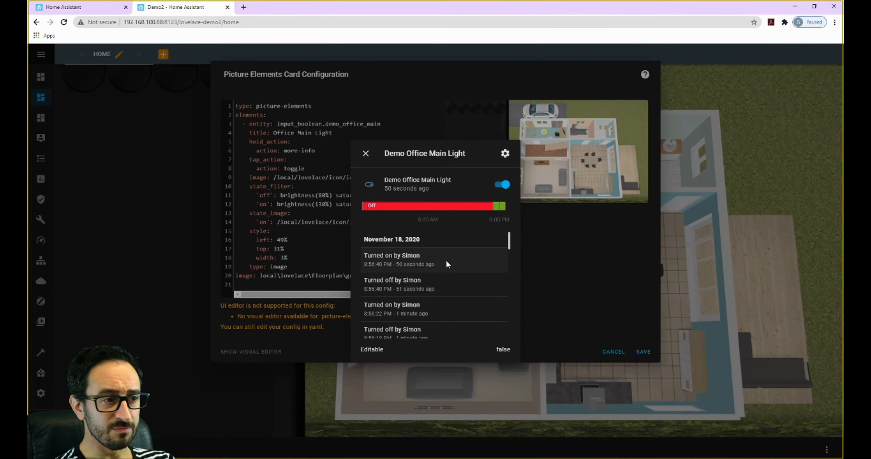
{"action": "left_click_drag", "start_coordinate": [510, 237], "coordinate": [511, 304]}
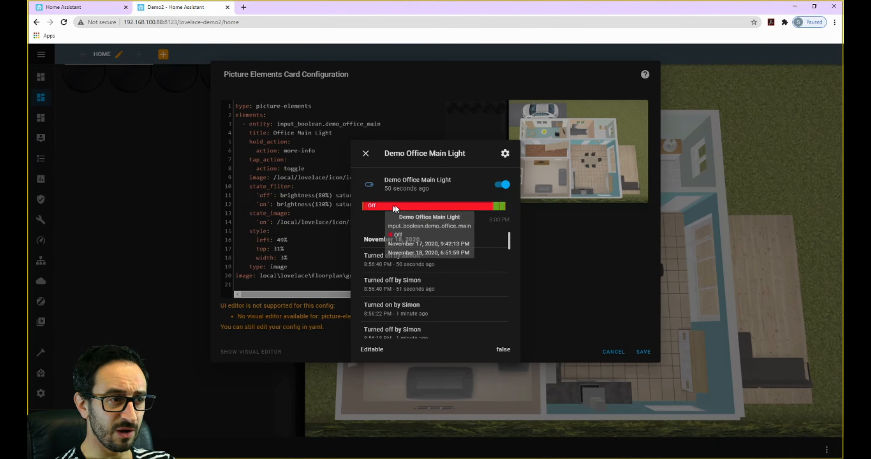
{"action": "left_click", "coordinate": [366, 153]}
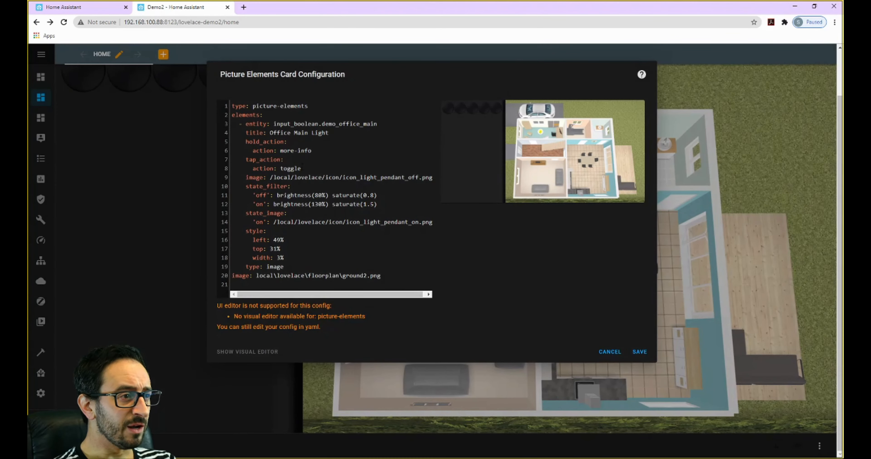
{"action": "left_click", "coordinate": [539, 134]}
Review the default icon image path and the state_filter brightness and saturation settings for the off and on states.
{"action": "left_click", "coordinate": [323, 169]}
{"action": "left_click_drag", "start_coordinate": [247, 180], "coordinate": [408, 178]}
{"action": "left_click", "coordinate": [412, 176]}
{"action": "left_click", "coordinate": [356, 183]}
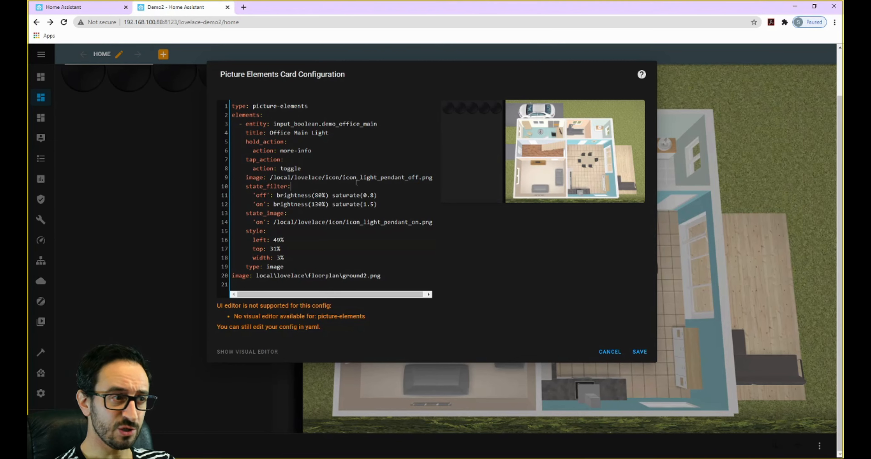
{"action": "left_click_drag", "start_coordinate": [246, 186], "coordinate": [267, 195]}
{"action": "left_click", "coordinate": [296, 185]}
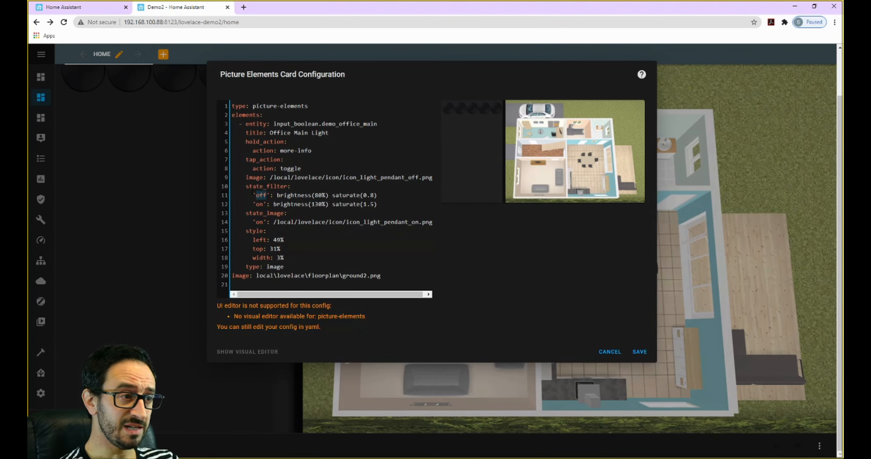
{"action": "left_click_drag", "start_coordinate": [376, 204], "coordinate": [263, 204]}
{"action": "left_click", "coordinate": [262, 204]}
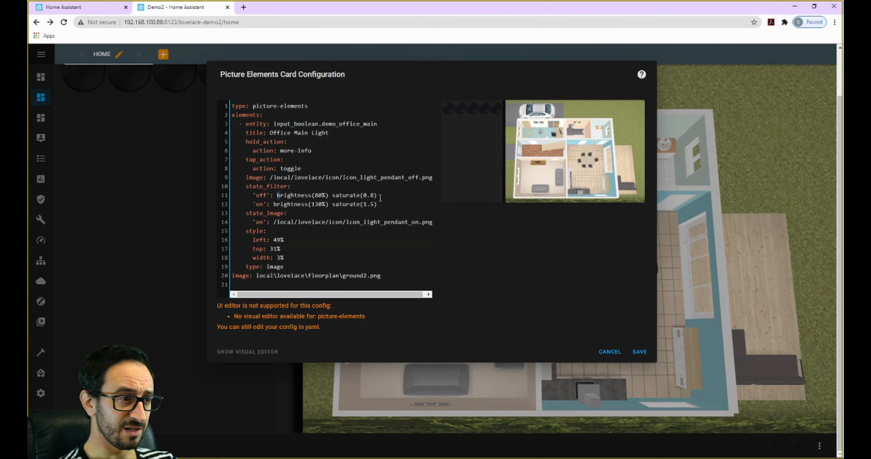
{"action": "left_click_drag", "start_coordinate": [377, 196], "coordinate": [280, 195]}
{"action": "left_click", "coordinate": [322, 195]}
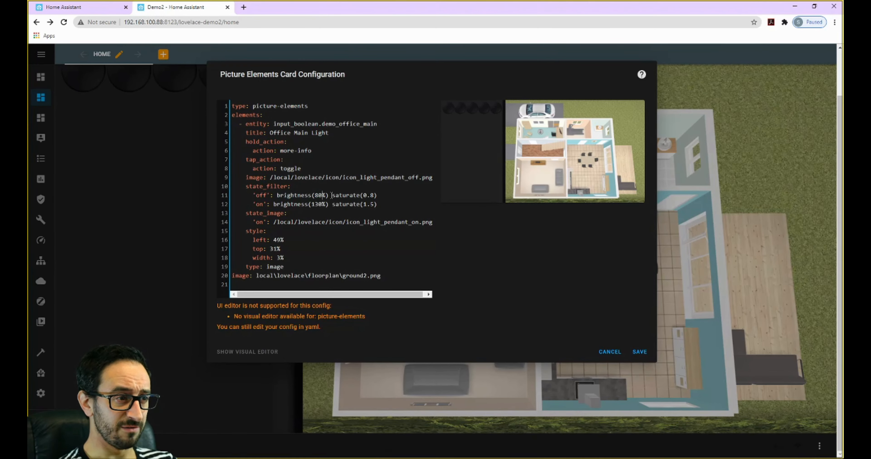
{"action": "left_click_drag", "start_coordinate": [378, 195], "coordinate": [332, 195]}
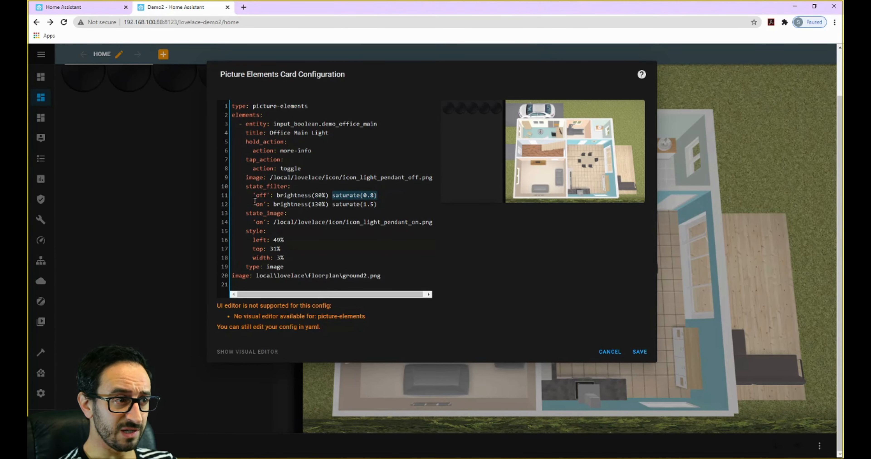
{"action": "left_click_drag", "start_coordinate": [253, 204], "coordinate": [312, 205]}
{"action": "left_click", "coordinate": [287, 213]}
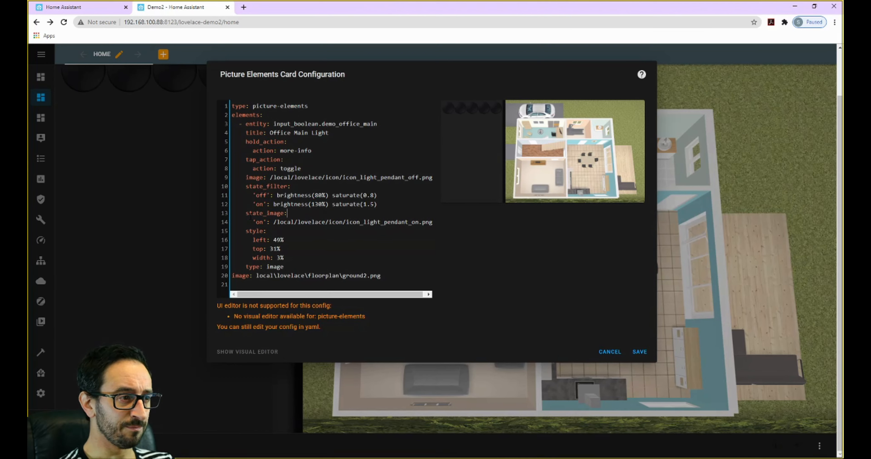
Examine the state_image entry for the on state and compare its icon file name with the default image's.
{"action": "left_click_drag", "start_coordinate": [247, 213], "coordinate": [263, 222]}
{"action": "left_click", "coordinate": [288, 214]}
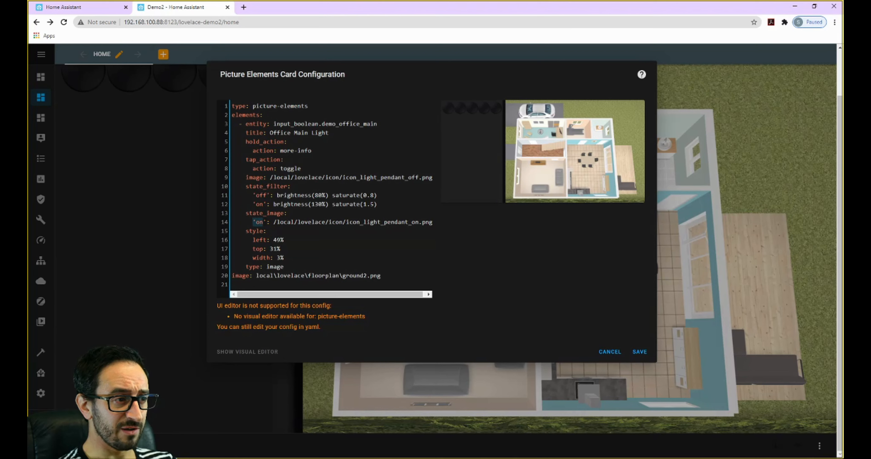
{"action": "left_click_drag", "start_coordinate": [346, 222], "coordinate": [411, 223]}
{"action": "left_click", "coordinate": [411, 222]}
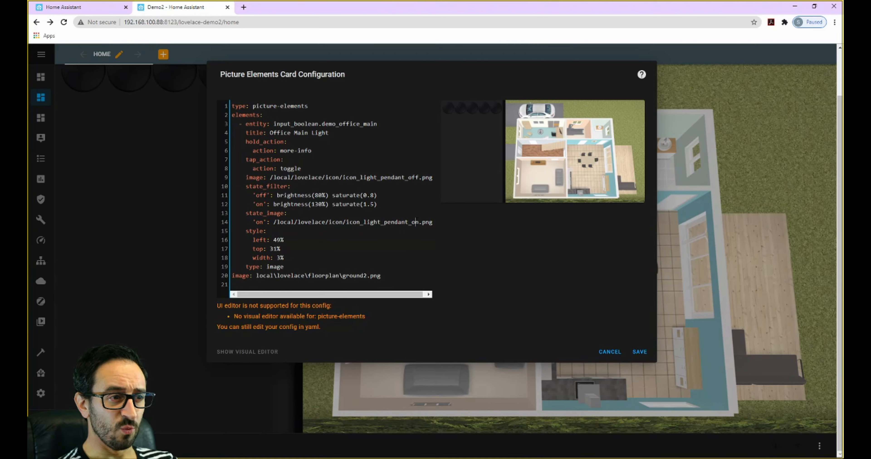
{"action": "left_click_drag", "start_coordinate": [419, 178], "coordinate": [405, 177]}
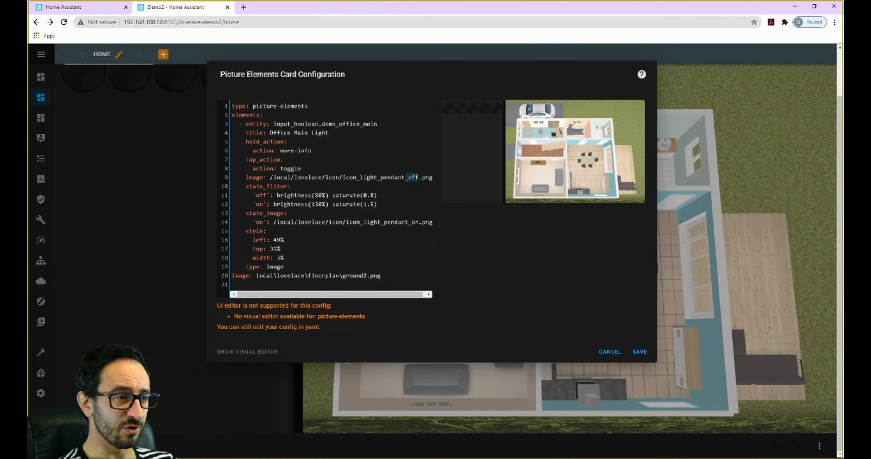
Try the office light icon without its width line and with width: 5%, and restore the width to 3%.
{"action": "left_click", "coordinate": [266, 231]}
{"action": "left_click", "coordinate": [288, 239]}
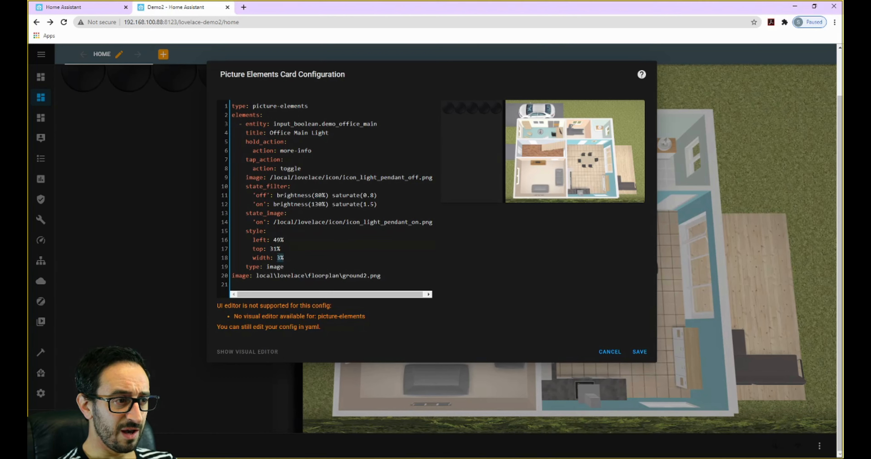
{"action": "left_click", "coordinate": [295, 258]}
{"action": "left_click_drag", "start_coordinate": [294, 258], "coordinate": [253, 258]}
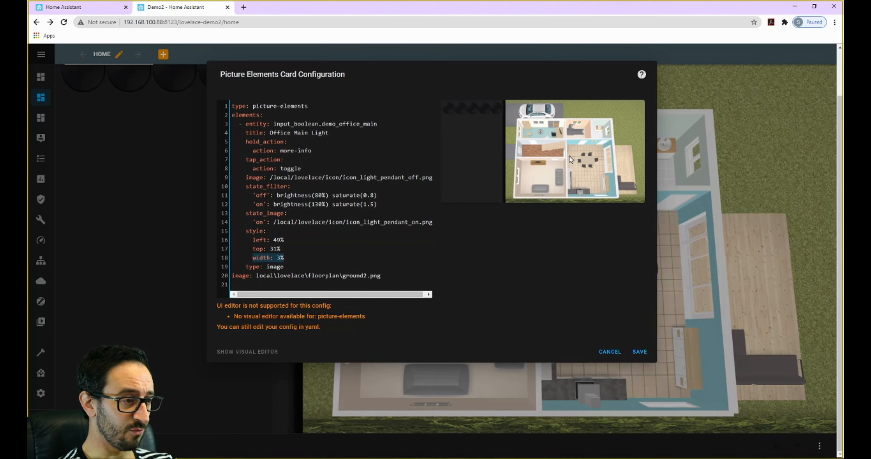
{"action": "key", "text": "BackSpace"}
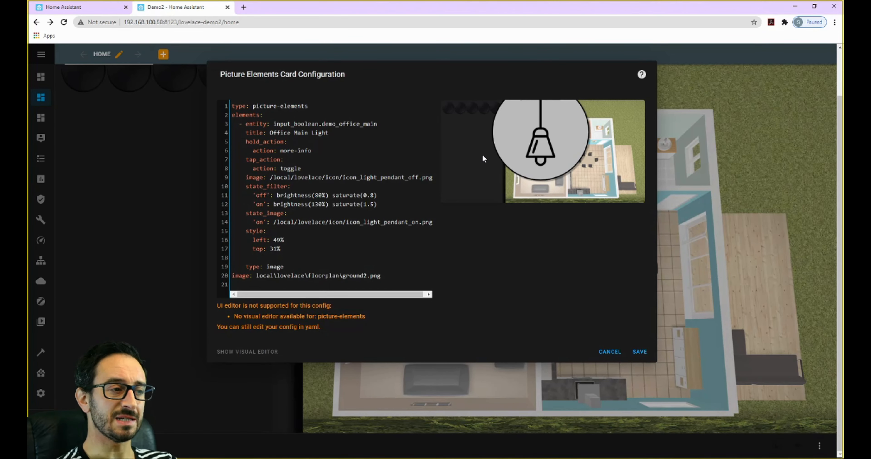
{"action": "type", "text": "width"}
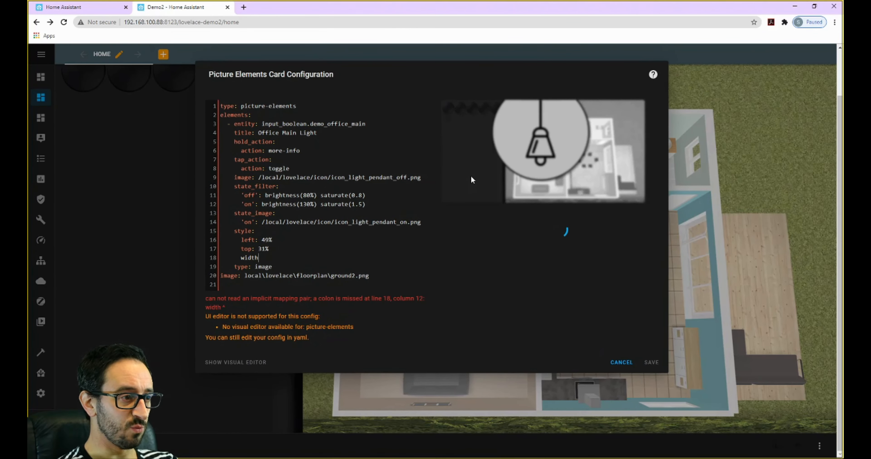
{"action": "type", "text": ": "}
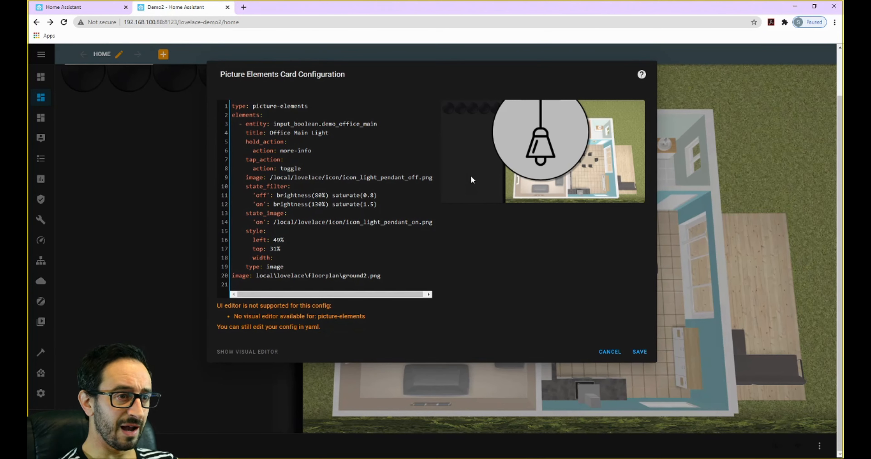
{"action": "type", "text": "5"}
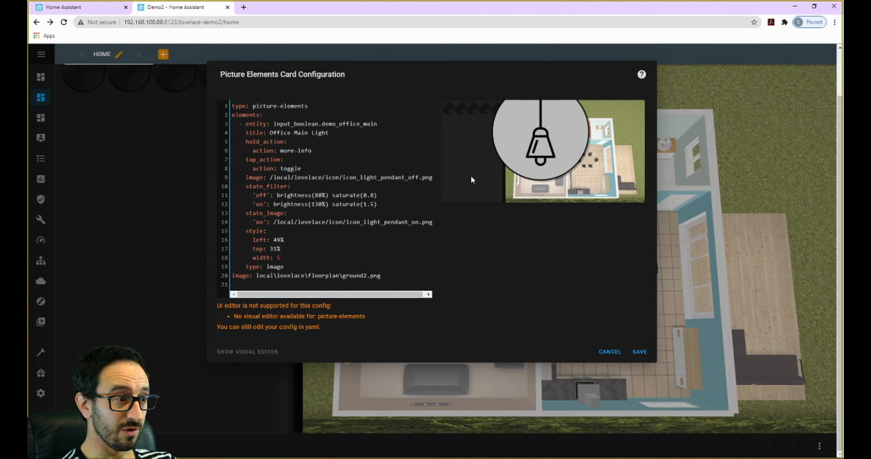
{"action": "type", "text": "%"}
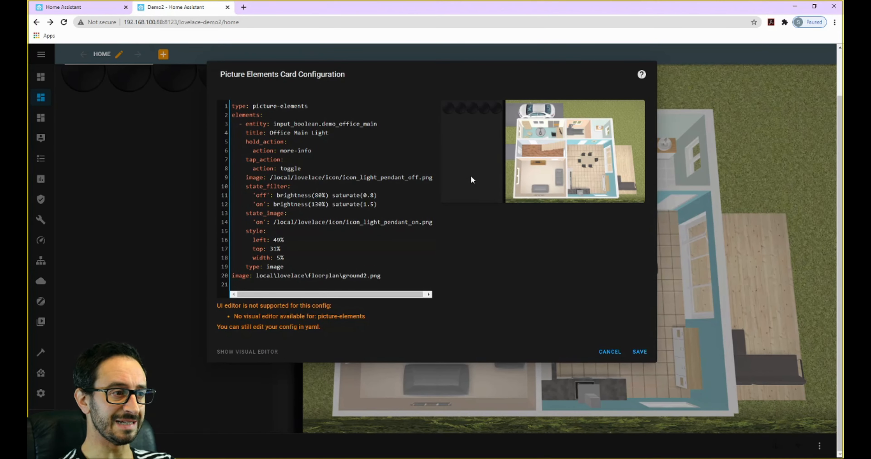
{"action": "key", "text": "BackSpace"}
{"action": "key", "text": "BackSpace"}
{"action": "type", "text": "3%"}
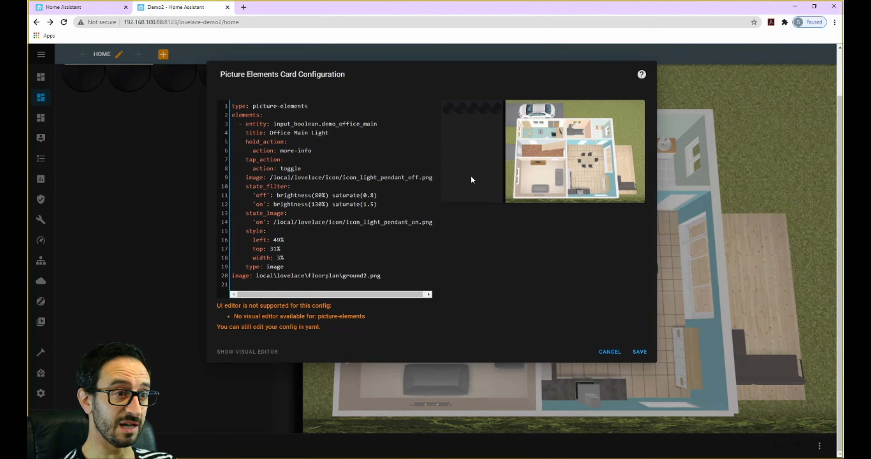
Reposition the office light icon by setting its style to left: 50% and top: 31.5%.
{"action": "key", "text": "Up"}
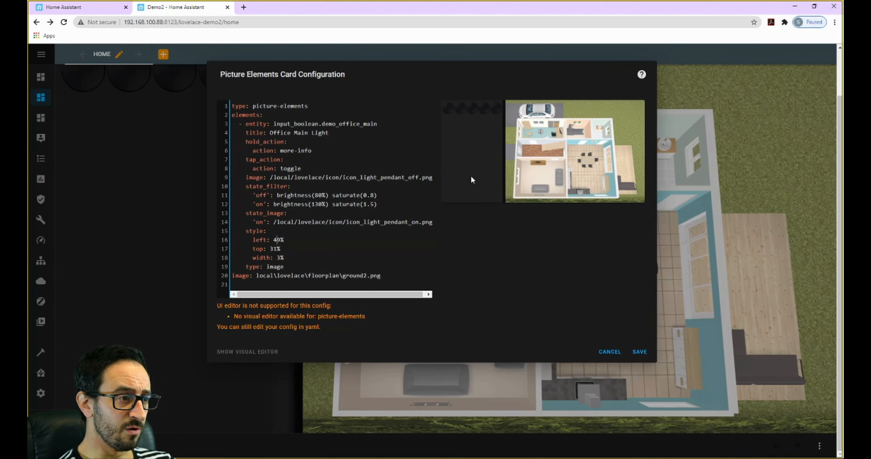
{"action": "key", "text": "BackSpace"}
{"action": "type", "text": "2"}
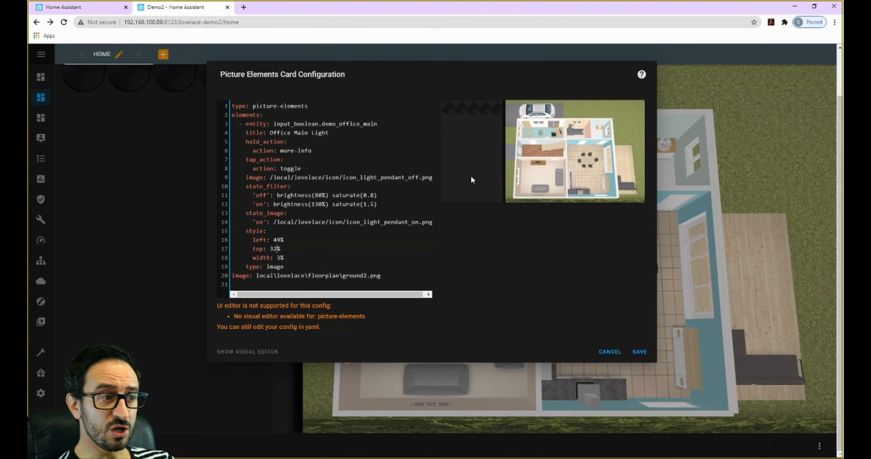
{"action": "key", "text": "Delete"}
{"action": "key", "text": "BackSpace"}
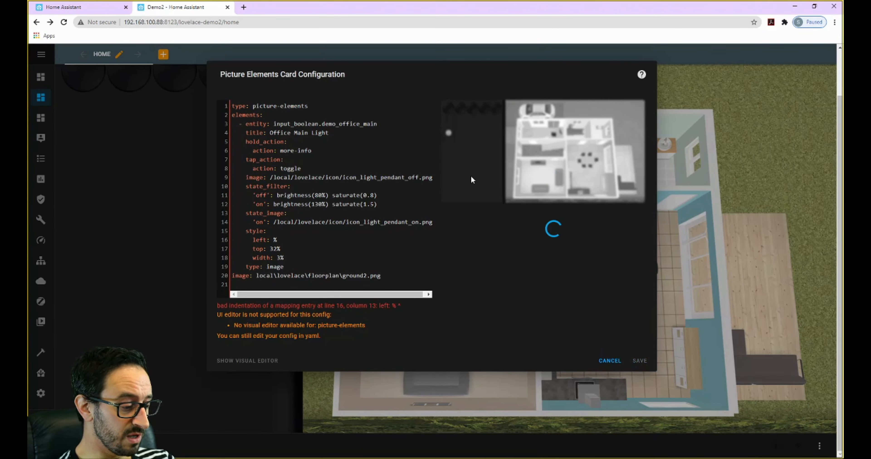
{"action": "type", "text": "50"}
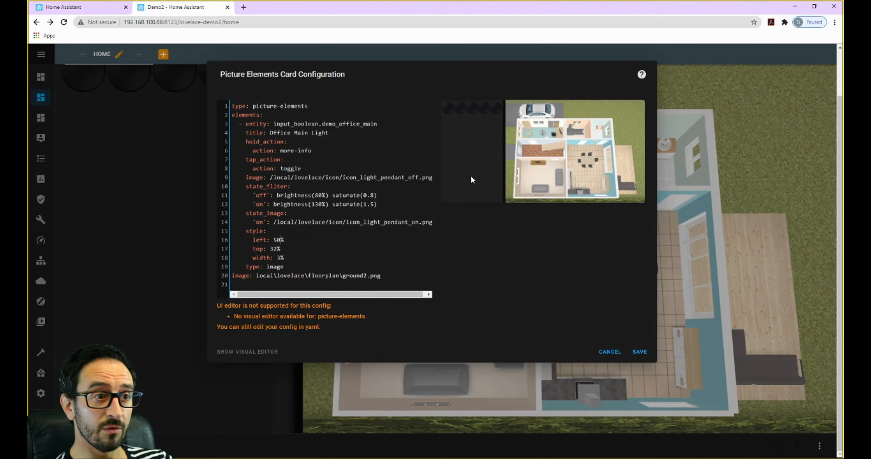
{"action": "key", "text": "BackSpace"}
{"action": "type", "text": "1."}
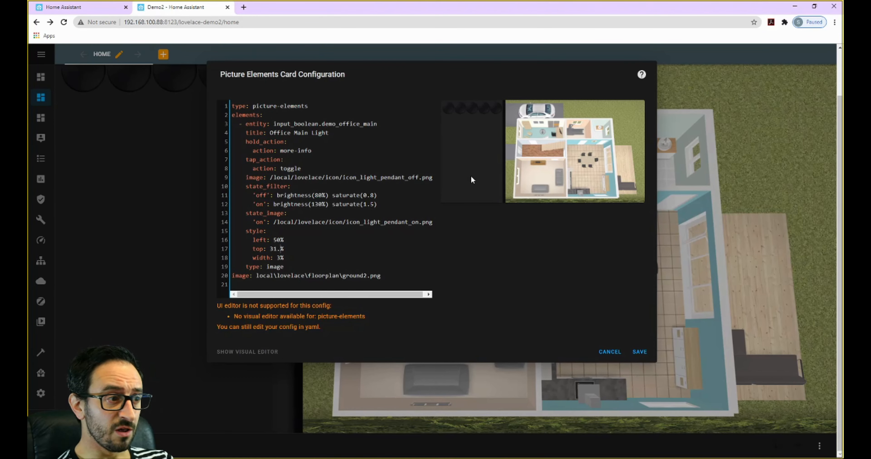
{"action": "type", "text": "5"}
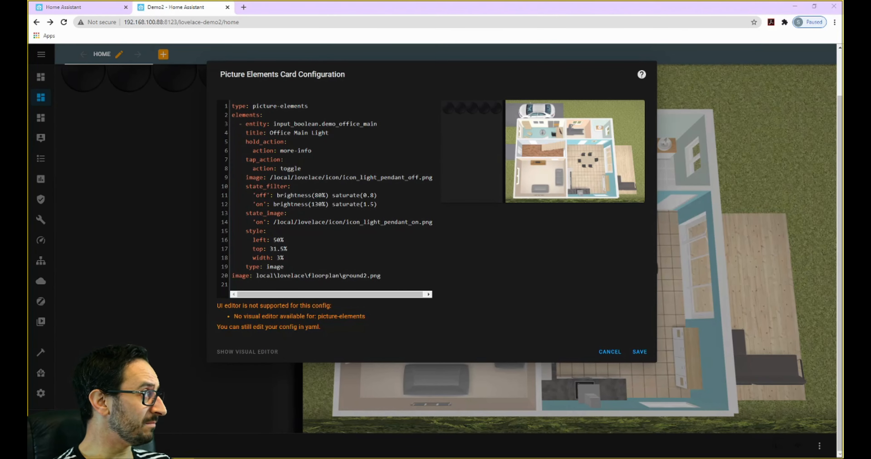
Add an "Office lighting Overlay" image element for input_boolean.demo_office_main after the Office Main Light element, with left 45.8%, top 18.5%, width 30.5% and opacity 0.5.
{"action": "left_click", "coordinate": [303, 268]}
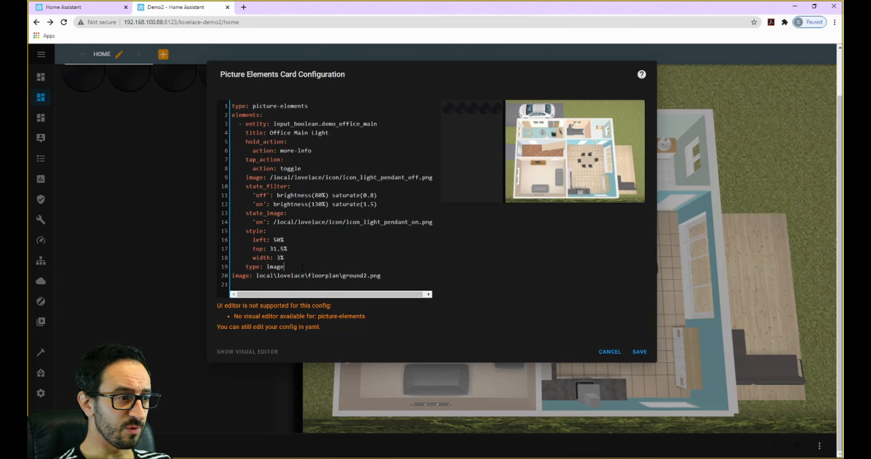
{"action": "key", "text": "Return"}
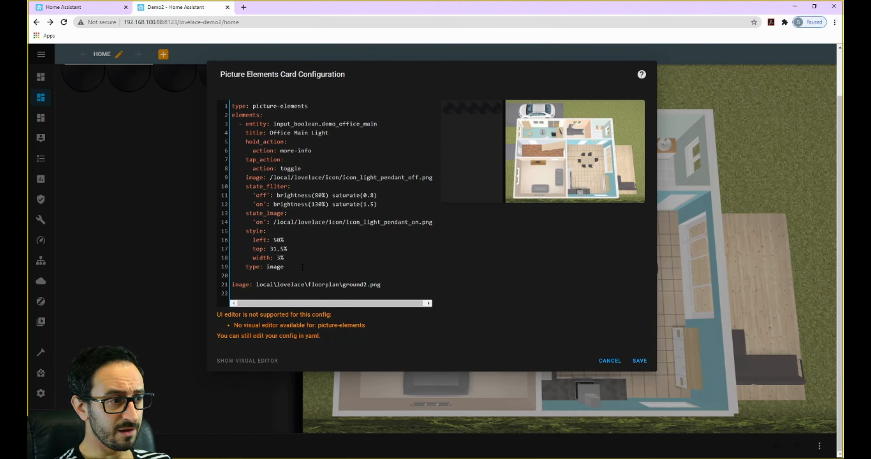
{"action": "type", "text": "- entity: input_boolean.demo_office_main         title: Office lighting Overlay         tap_action:           action: none         hold_action:            action: none         image: /local/lovelace/overlay/1x1_trans.png         state_image:           'on': /local/lovelace/overlay/light_office_main.png         style:           left: 45.8%           top: 18.5%           width: 30.5%           opacity: 0.5         type: image"}
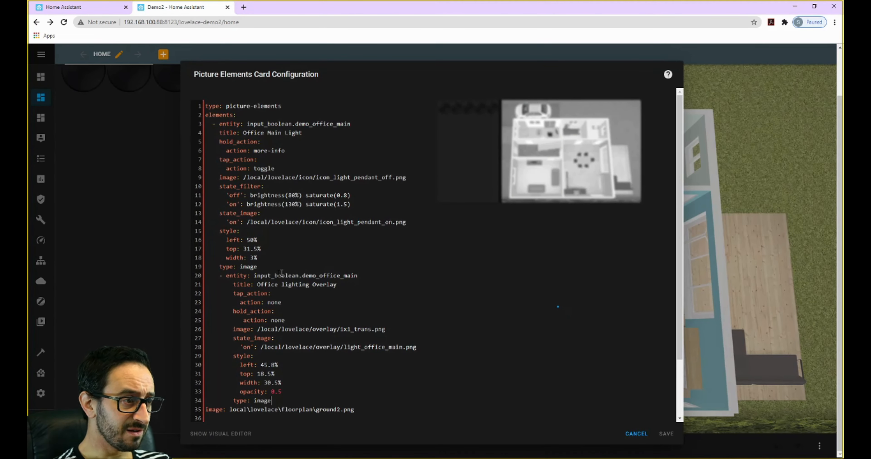
Reduce the indentation of the overlay element's lines from entity through image to match the Office Main Light element.
{"action": "left_click_drag", "start_coordinate": [220, 276], "coordinate": [213, 276]}
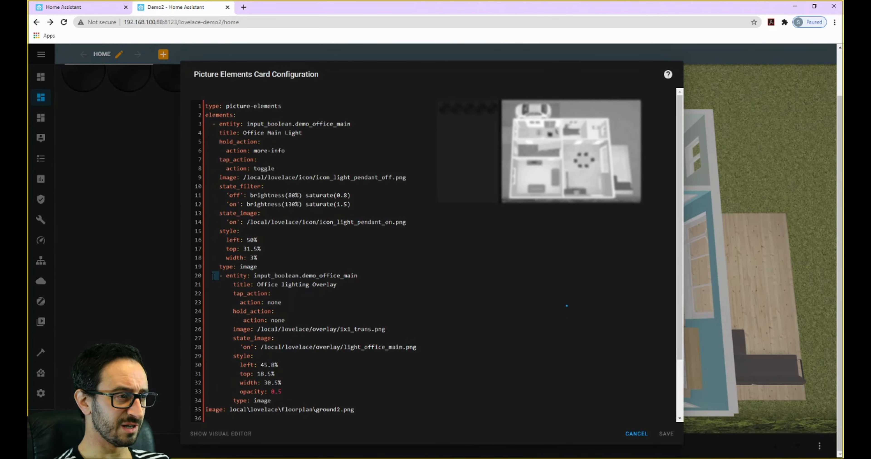
{"action": "key", "text": "BackSpace"}
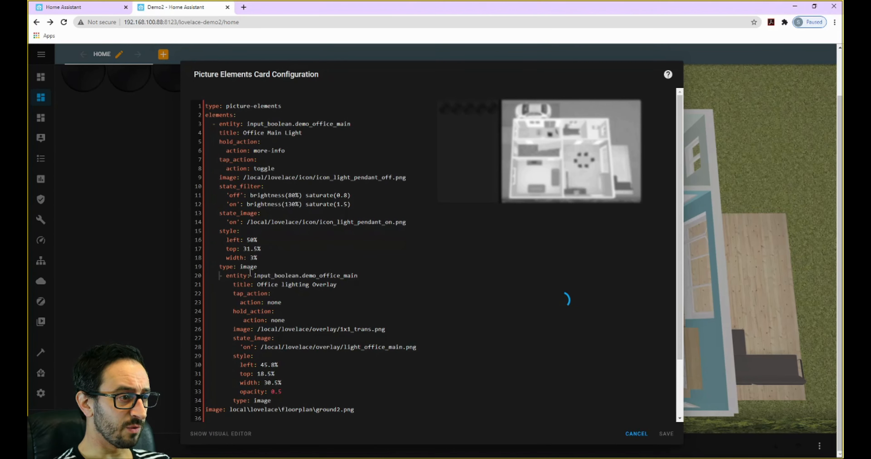
{"action": "key", "text": "Down"}
{"action": "key", "text": "Delete"}
{"action": "key", "text": "Delete"}
{"action": "key", "text": "Delete"}
{"action": "key", "text": "Delete"}
{"action": "key", "text": "Down"}
{"action": "key", "text": "Delete"}
{"action": "key", "text": "Delete"}
{"action": "key", "text": "Delete"}
{"action": "key", "text": "Delete"}
{"action": "key", "text": "Down"}
{"action": "key", "text": "Delete"}
{"action": "key", "text": "Delete"}
{"action": "key", "text": "Delete"}
{"action": "key", "text": "Delete"}
{"action": "key", "text": "Delete"}
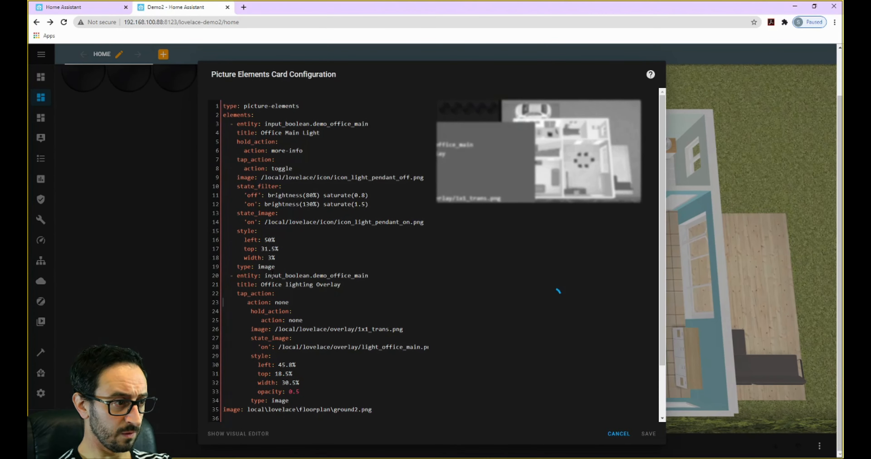
{"action": "key", "text": "Left"}
{"action": "key", "text": "Down"}
{"action": "key", "text": "Delete"}
{"action": "key", "text": "Delete"}
{"action": "key", "text": "Delete"}
{"action": "key", "text": "Delete"}
{"action": "key", "text": "Down"}
{"action": "key", "text": "Delete"}
{"action": "key", "text": "Delete"}
{"action": "key", "text": "Delete"}
{"action": "key", "text": "Delete"}
{"action": "key", "text": "Delete"}
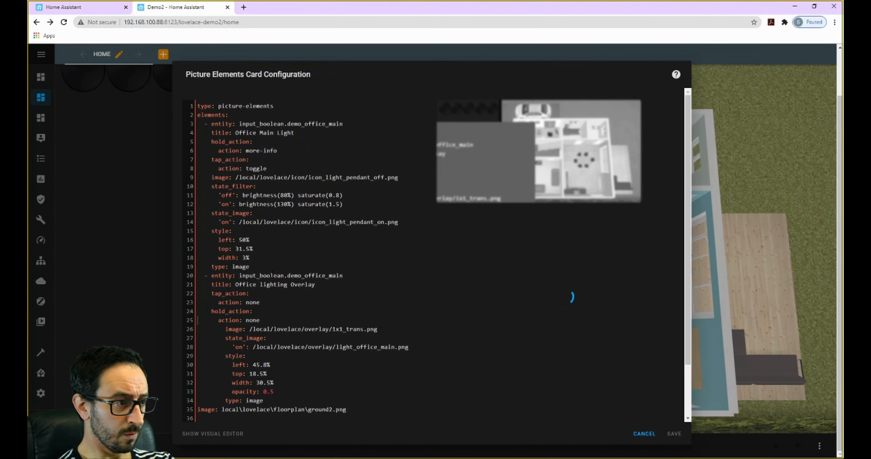
{"action": "key", "text": "Down"}
{"action": "key", "text": "Delete"}
{"action": "key", "text": "Delete"}
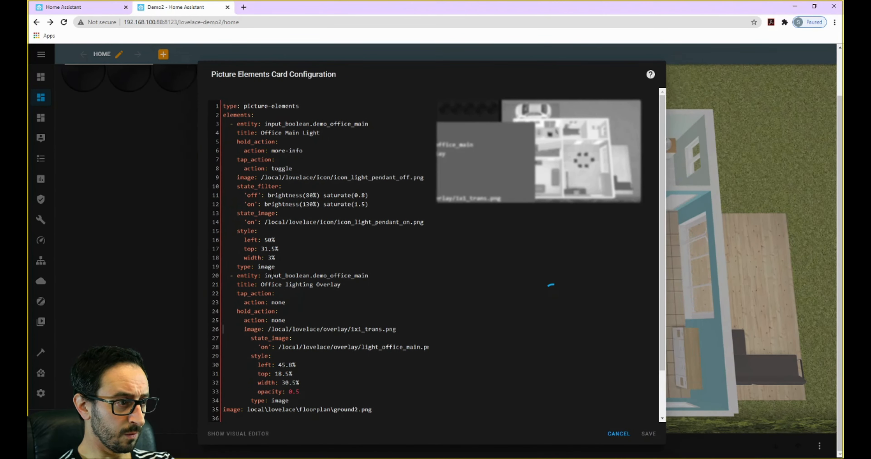
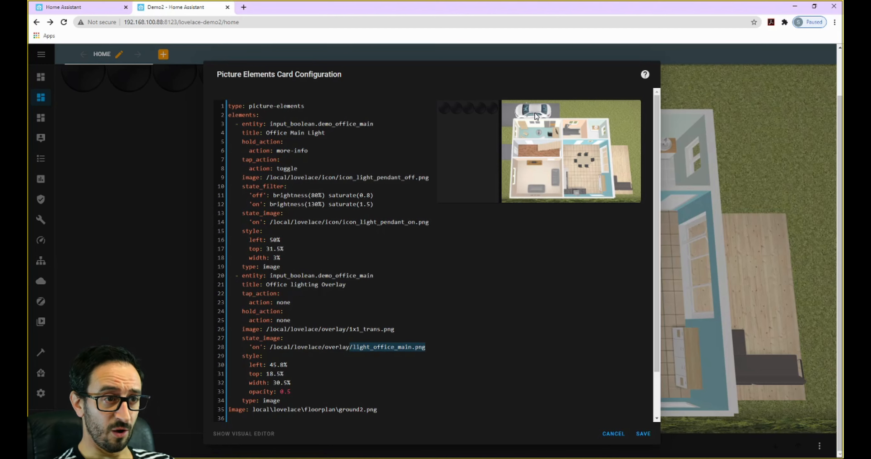
Examine the overlay element's state_image, position and width settings, its opacity value and the block as a whole.
{"action": "left_click", "coordinate": [266, 366]}
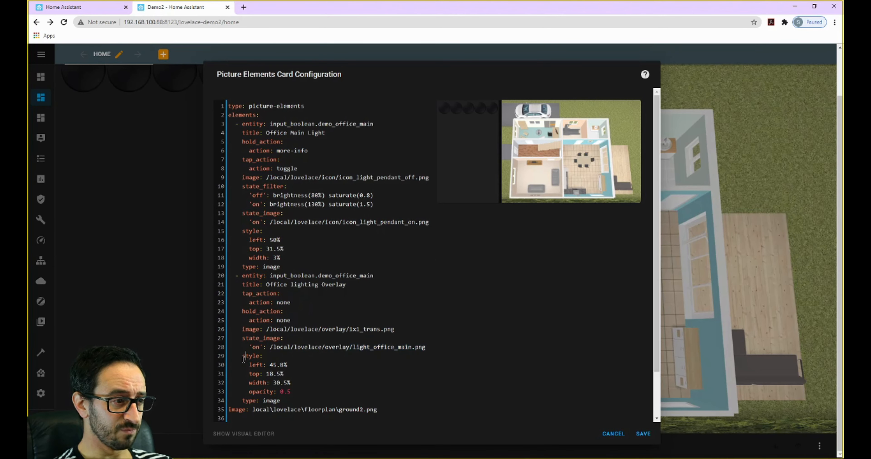
{"action": "left_click_drag", "start_coordinate": [242, 339], "coordinate": [281, 392]}
{"action": "left_click", "coordinate": [269, 356]}
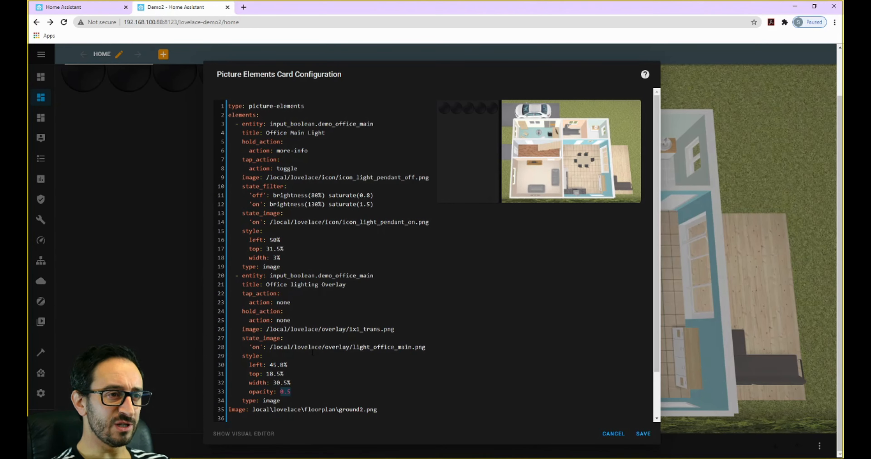
{"action": "left_click", "coordinate": [310, 365]}
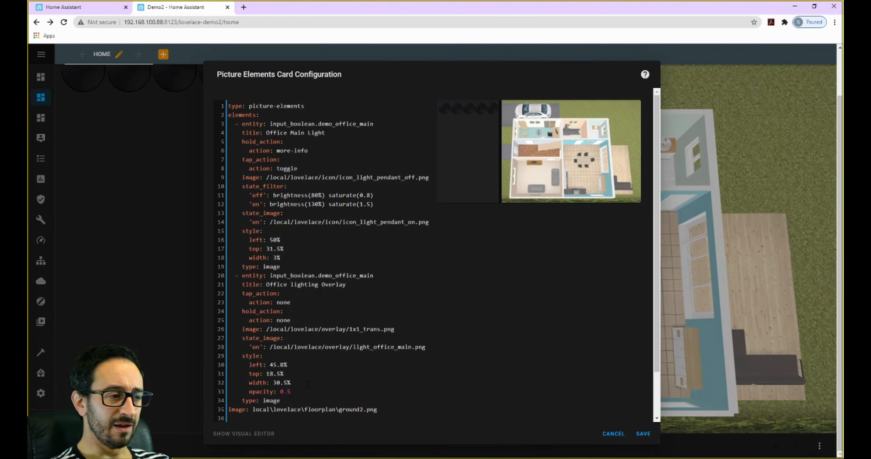
{"action": "left_click", "coordinate": [293, 391]}
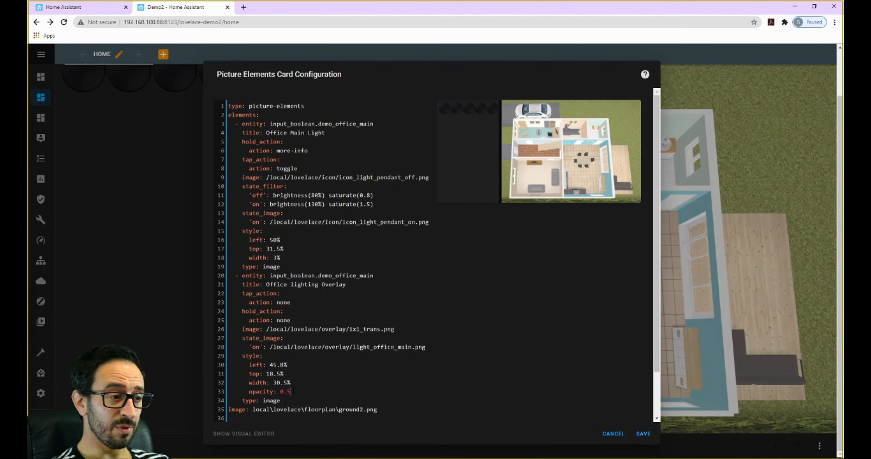
{"action": "left_click_drag", "start_coordinate": [297, 392], "coordinate": [279, 392]}
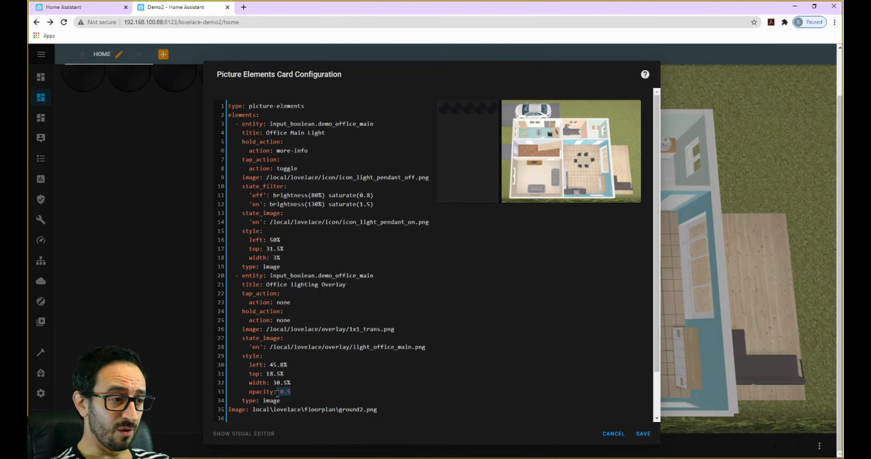
{"action": "left_click", "coordinate": [293, 392]}
{"action": "left_click_drag", "start_coordinate": [292, 392], "coordinate": [280, 392]}
{"action": "left_click", "coordinate": [295, 392]}
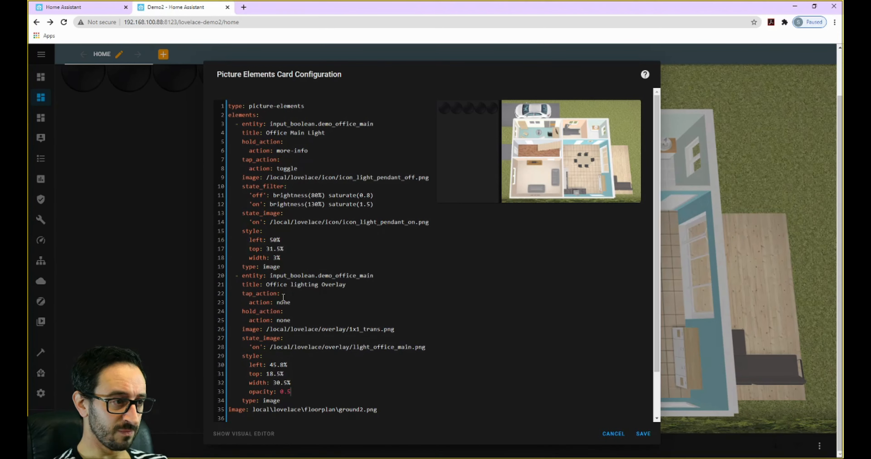
{"action": "left_click_drag", "start_coordinate": [237, 276], "coordinate": [294, 397]}
{"action": "left_click", "coordinate": [318, 351]}
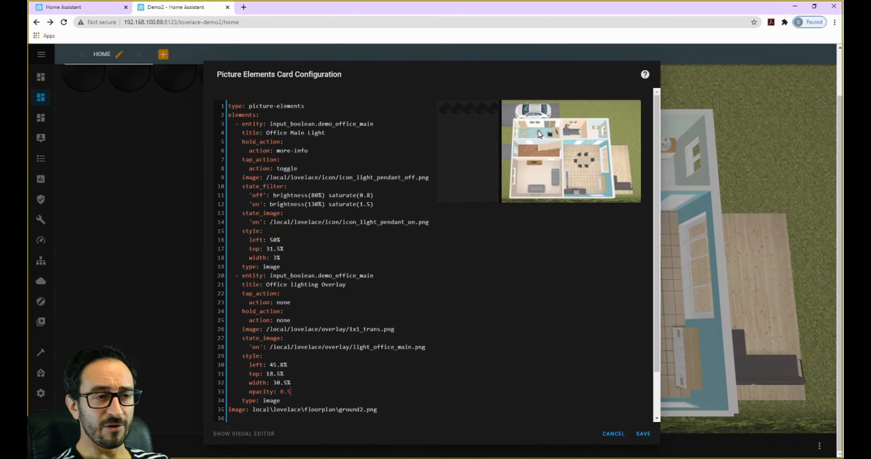
Turn on only Demo Office Main Light among the demo entities, and save the floorplan card with its overlay.
{"action": "left_click", "coordinate": [539, 133]}
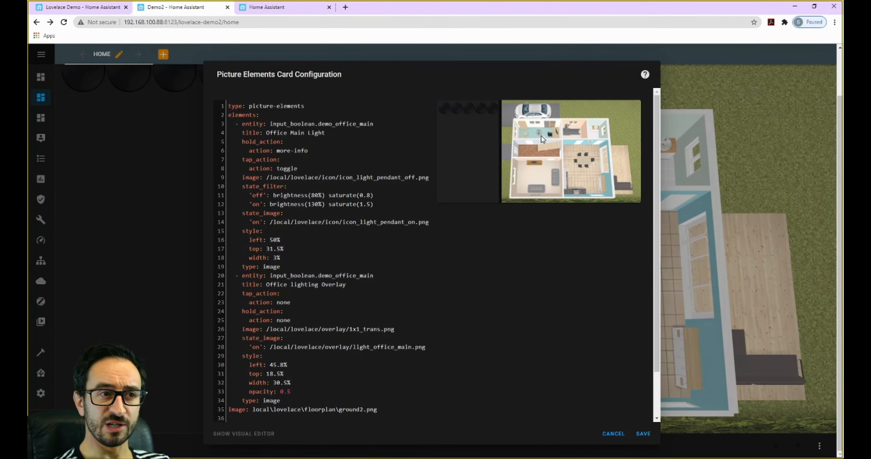
{"action": "left_click", "coordinate": [285, 8]}
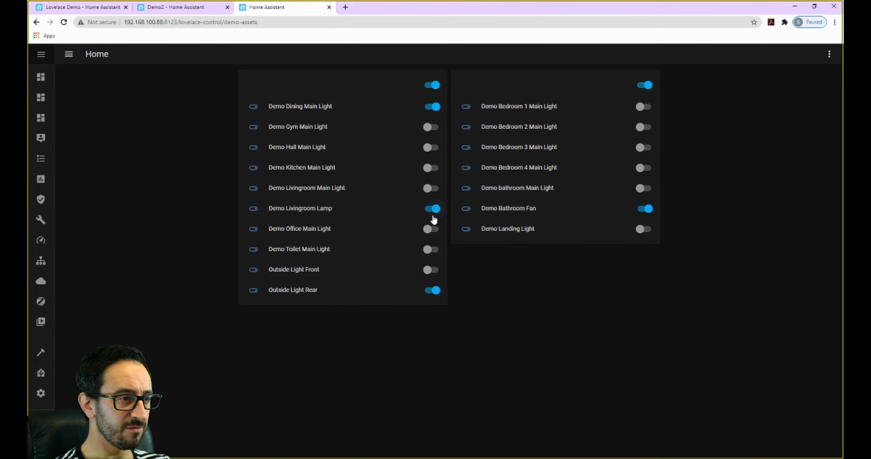
{"action": "left_click", "coordinate": [432, 85]}
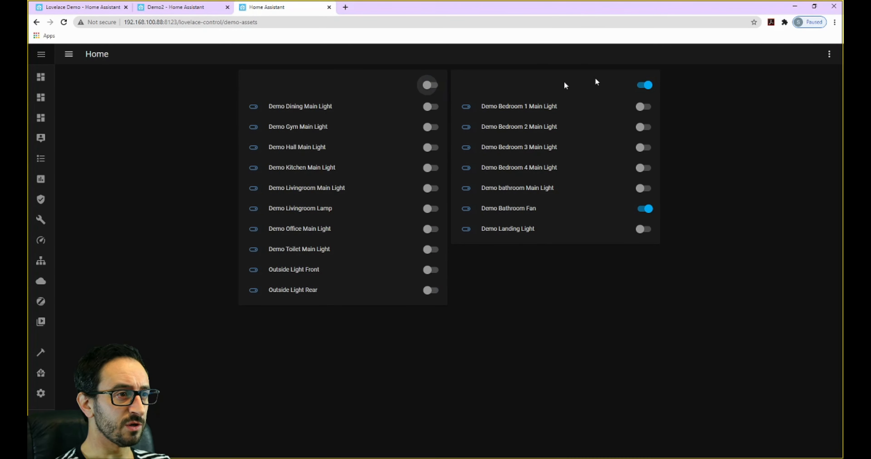
{"action": "left_click", "coordinate": [644, 85]}
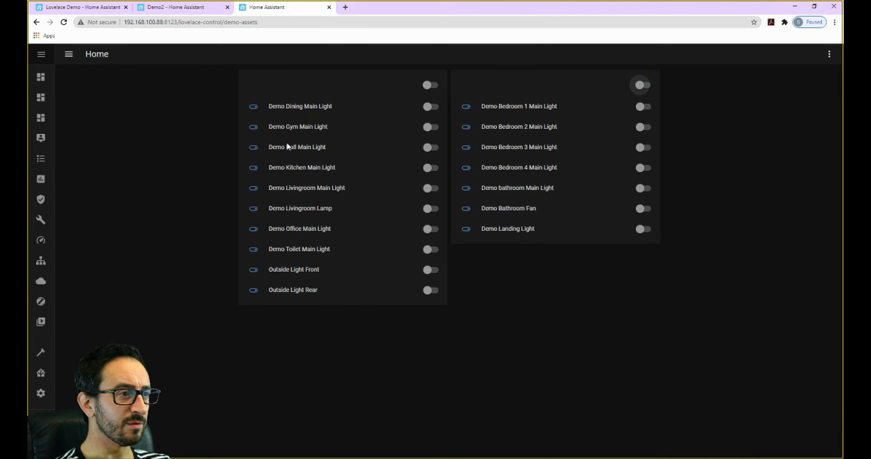
{"action": "left_click", "coordinate": [430, 229]}
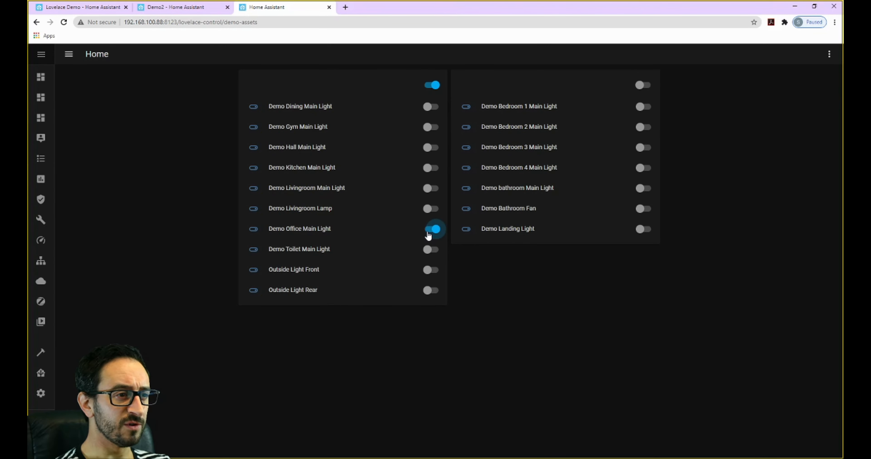
{"action": "left_click", "coordinate": [190, 9]}
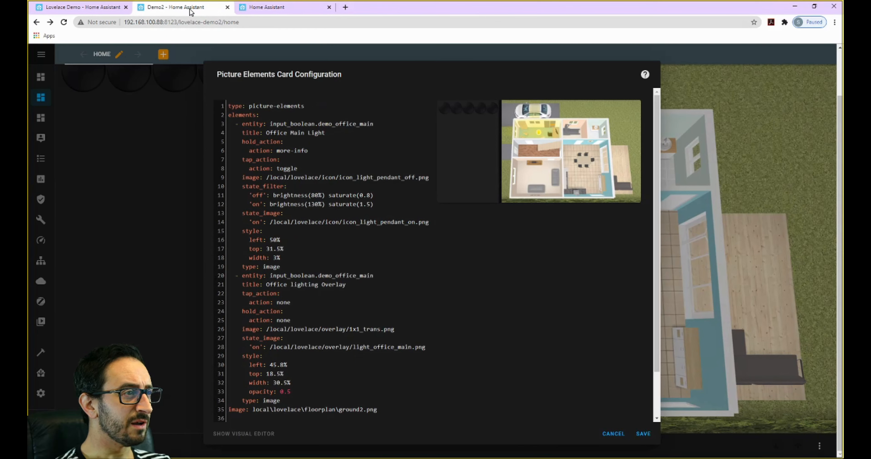
{"action": "left_click", "coordinate": [644, 436]}
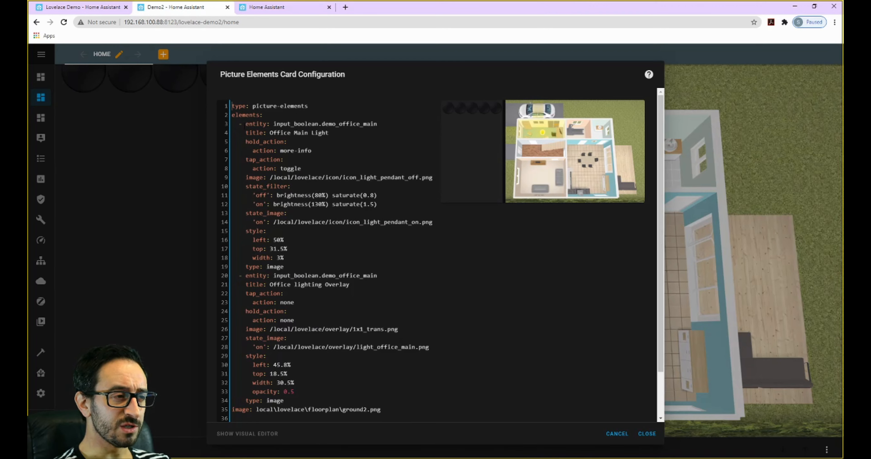
Examine the order of the Office Main Light and Office lighting Overlay blocks in the card's YAML.
{"action": "left_click_drag", "start_coordinate": [240, 125], "coordinate": [308, 265]}
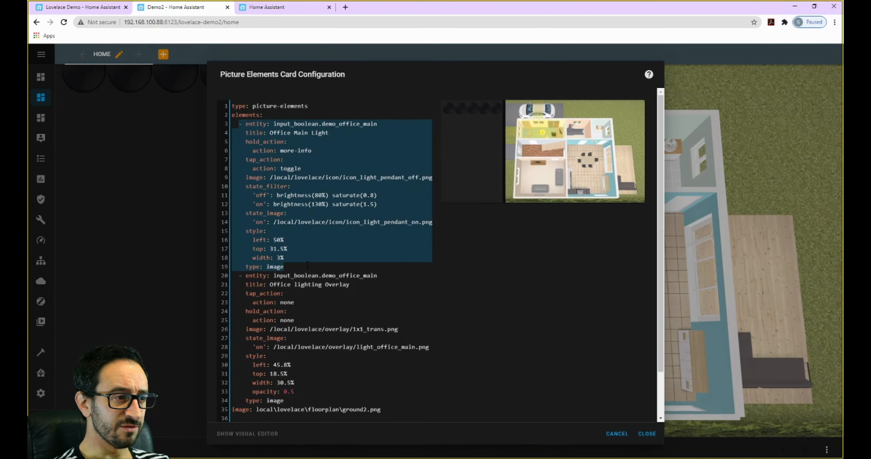
{"action": "left_click", "coordinate": [307, 266]}
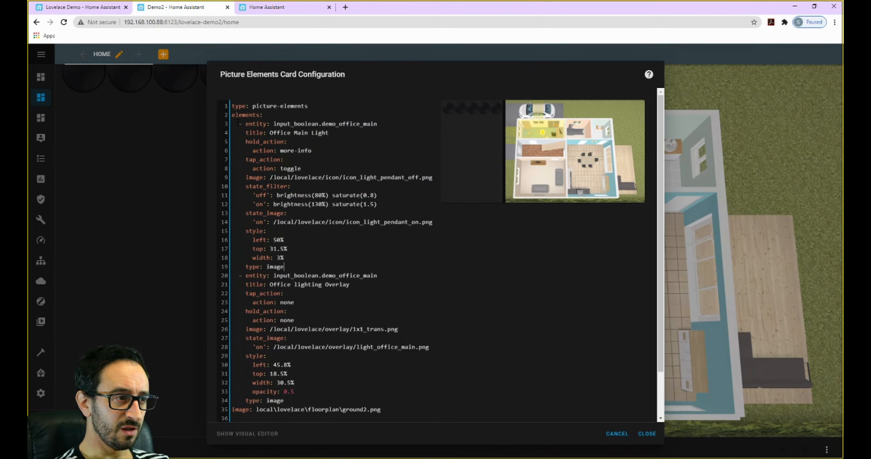
{"action": "left_click_drag", "start_coordinate": [237, 124], "coordinate": [293, 267]}
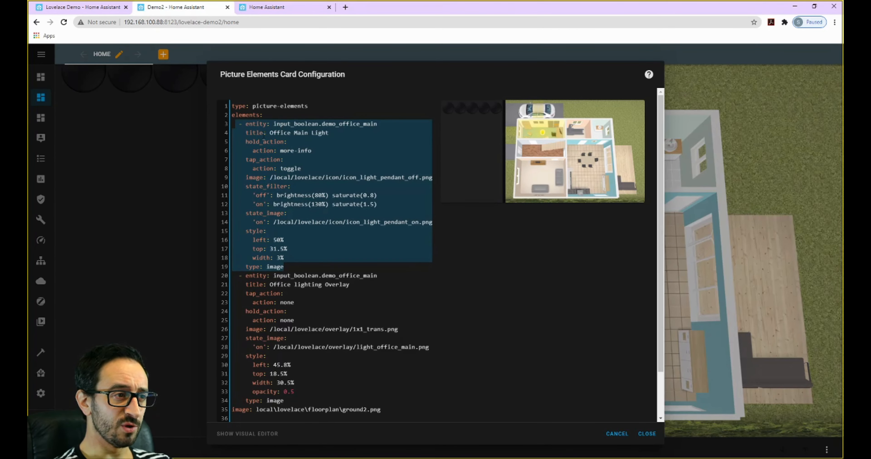
{"action": "mouse_move", "coordinate": [242, 277]}
{"action": "left_mouse_down"}
{"action": "mouse_move", "coordinate": [291, 291]}
{"action": "mouse_move", "coordinate": [271, 358]}
{"action": "mouse_move", "coordinate": [294, 399]}
{"action": "mouse_move", "coordinate": [235, 276]}
{"action": "left_mouse_up"}
{"action": "left_click", "coordinate": [294, 398]}
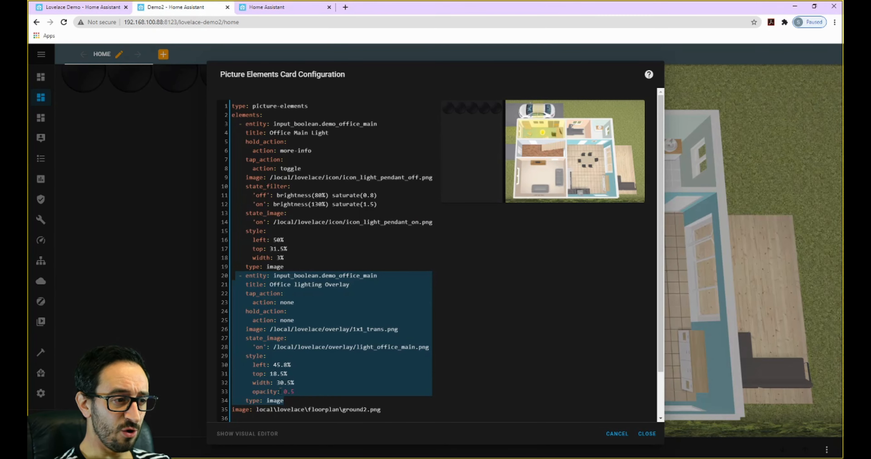
Move the Office lighting Overlay block above the Office Main Light block under elements, and save the card.
{"action": "left_click", "coordinate": [288, 400]}
{"action": "left_click_drag", "start_coordinate": [287, 400], "coordinate": [209, 283]}
{"action": "key", "text": "ctrl+c"}
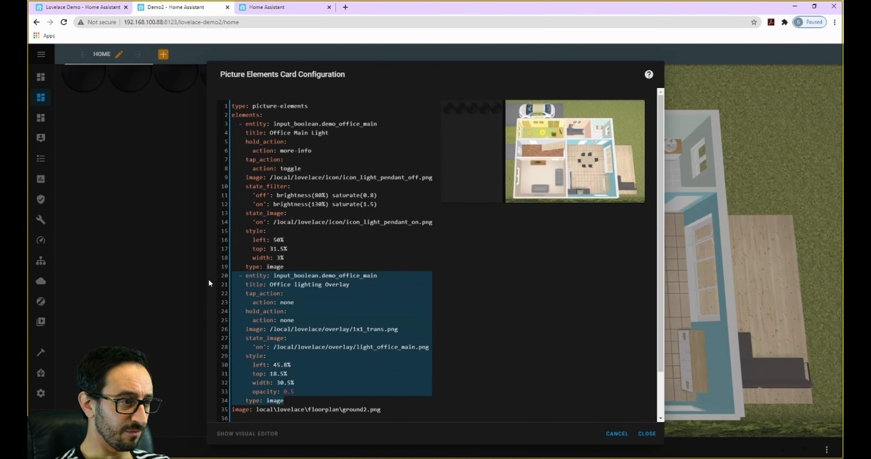
{"action": "key", "text": "BackSpace"}
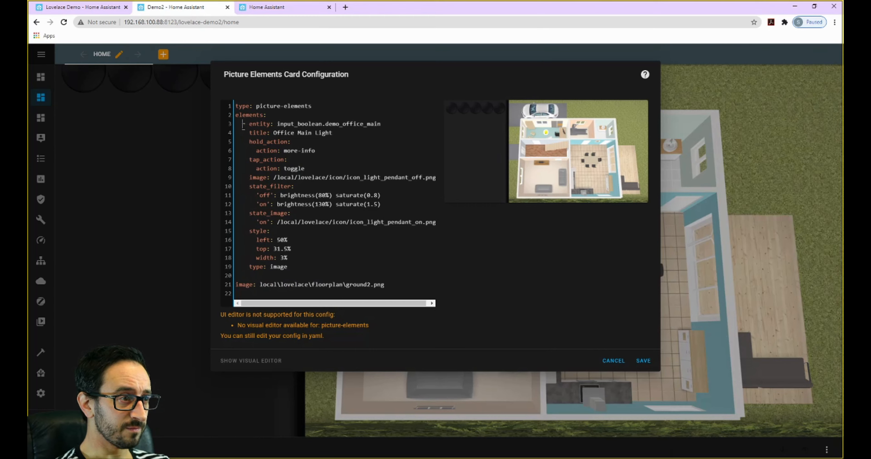
{"action": "key", "text": "Return"}
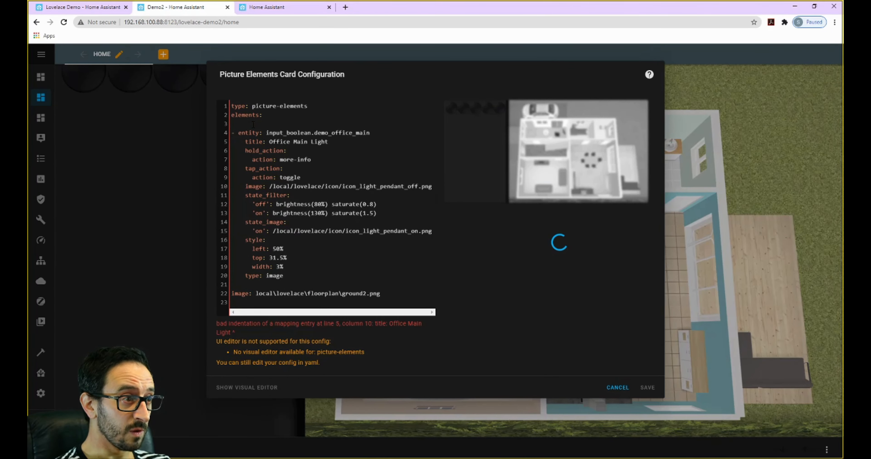
{"action": "key", "text": "ctrl+v"}
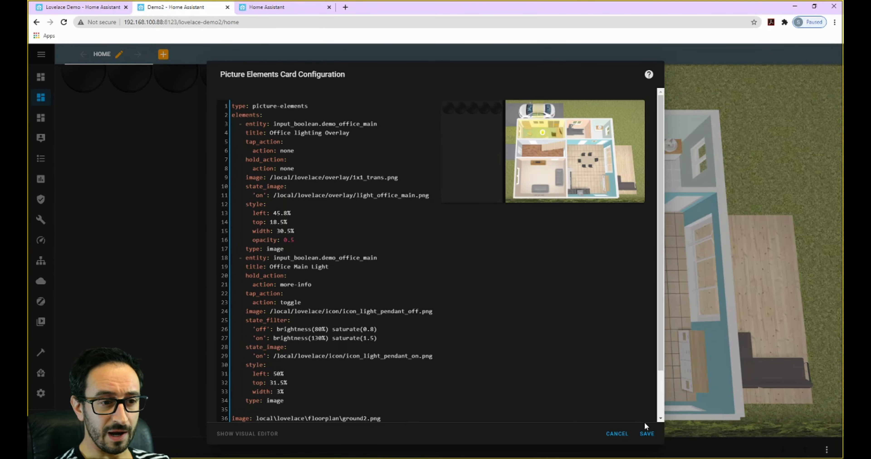
{"action": "left_click", "coordinate": [646, 433]}
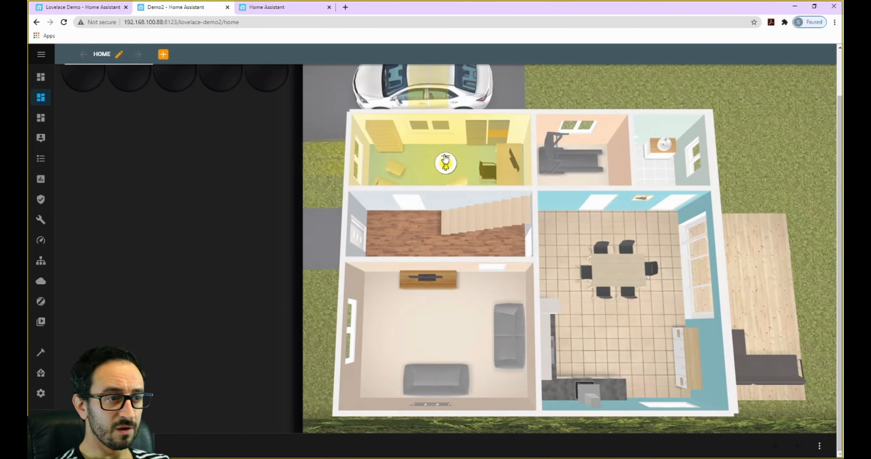
Test the office light icon on the floorplan by toggling it repeatedly, leaving the light off.
{"action": "left_click", "coordinate": [451, 164]}
{"action": "left_click", "coordinate": [452, 164]}
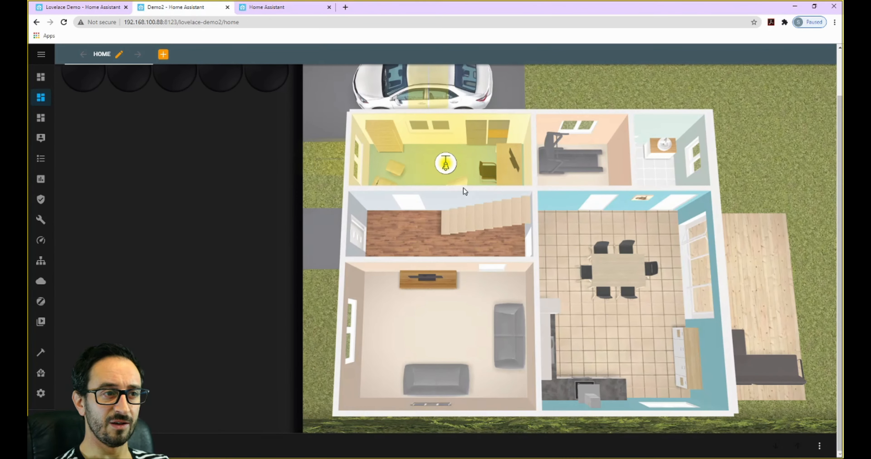
{"action": "left_click", "coordinate": [452, 176]}
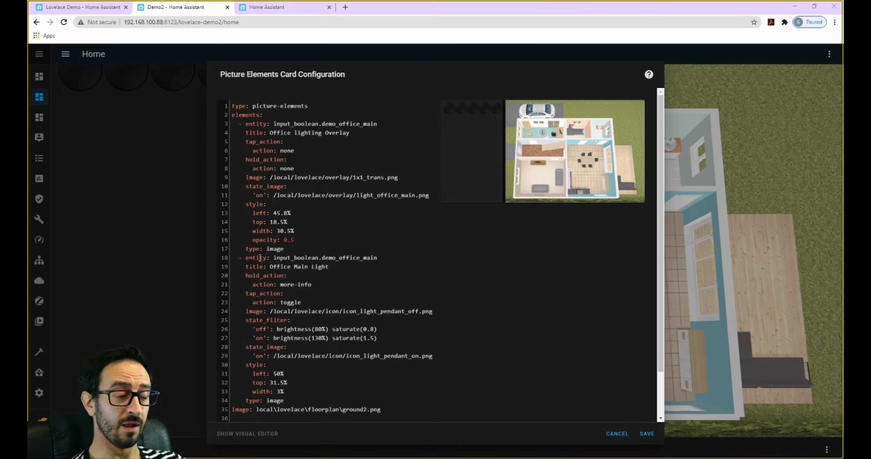
Duplicate the Office Main Light element block directly below itself, above the card's ground2.png image line.
{"action": "left_click", "coordinate": [233, 259]}
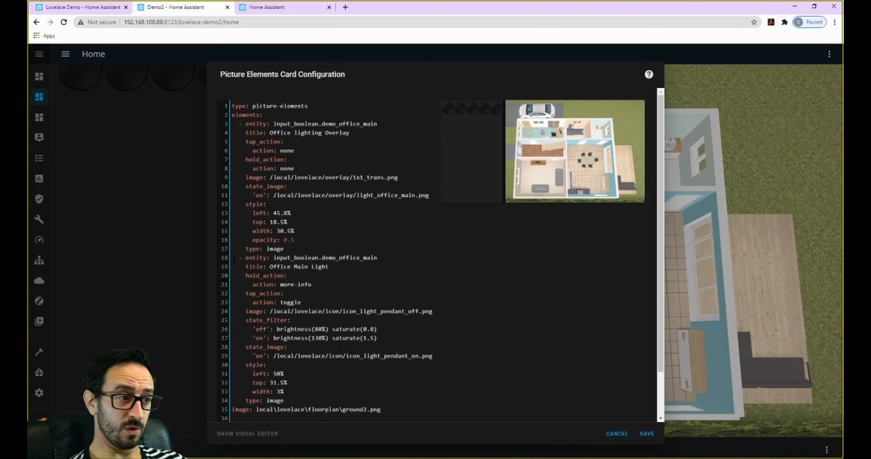
{"action": "left_click", "coordinate": [286, 401], "text": "shift"}
{"action": "key", "text": "ctrl+c"}
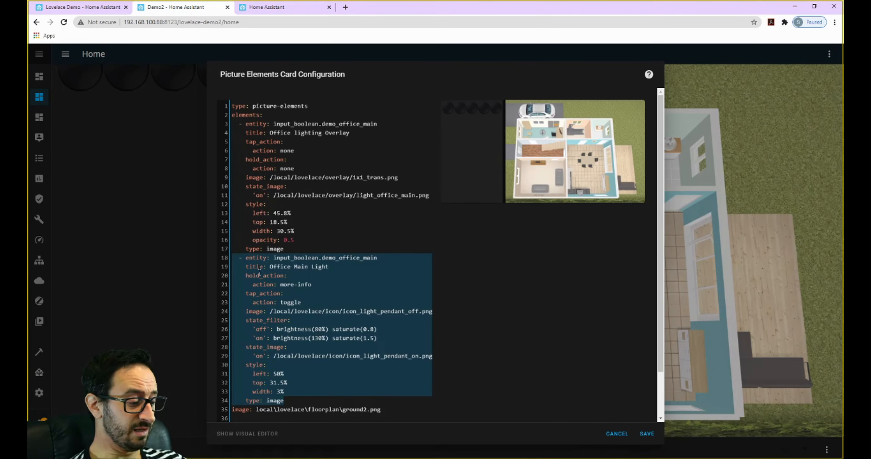
{"action": "scroll", "coordinate": [332, 352], "scroll_direction": "down", "scroll_amount": 2}
{"action": "left_click", "coordinate": [295, 350]}
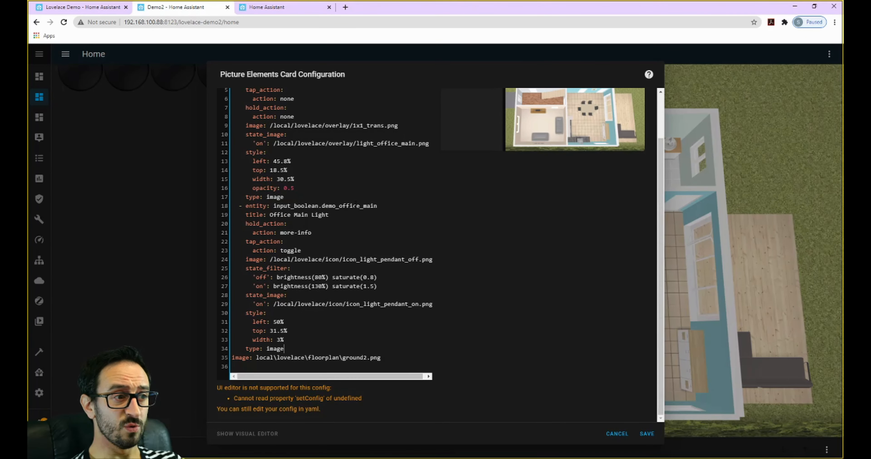
{"action": "scroll", "coordinate": [528, 106], "scroll_direction": "up", "scroll_amount": 2}
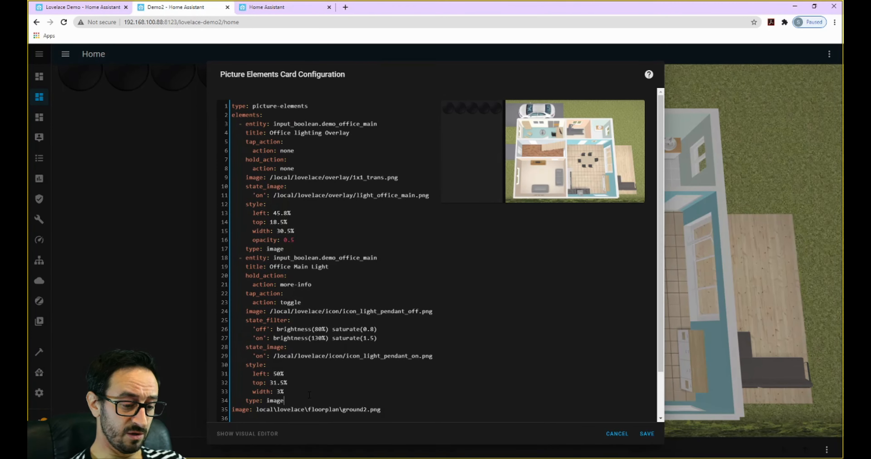
{"action": "key", "text": "Return"}
{"action": "key", "text": "BackSpace"}
{"action": "key", "text": "BackSpace"}
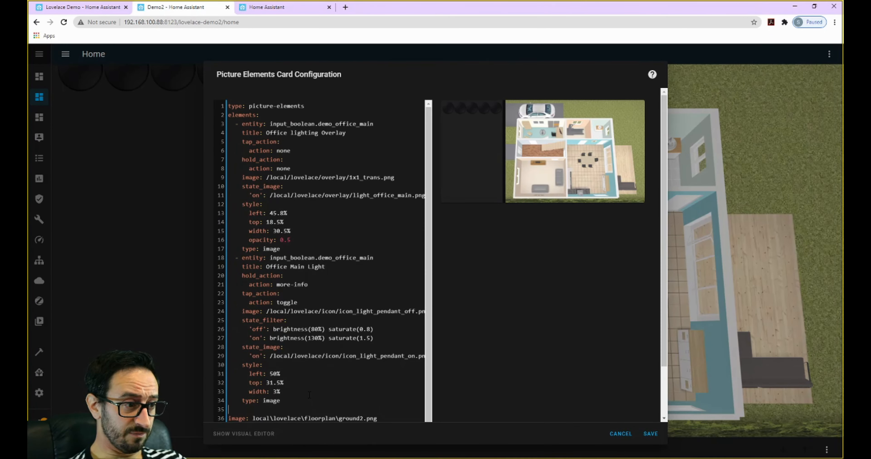
{"action": "key", "text": "ctrl+v"}
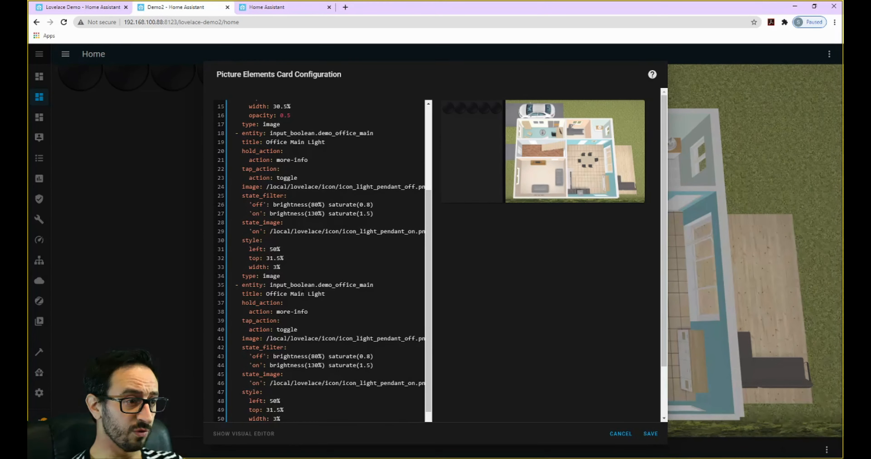
Title the duplicated block Hallway Main Light and set its entity to input_boolean.demo_hallway_main.
{"action": "double_click", "coordinate": [267, 293]}
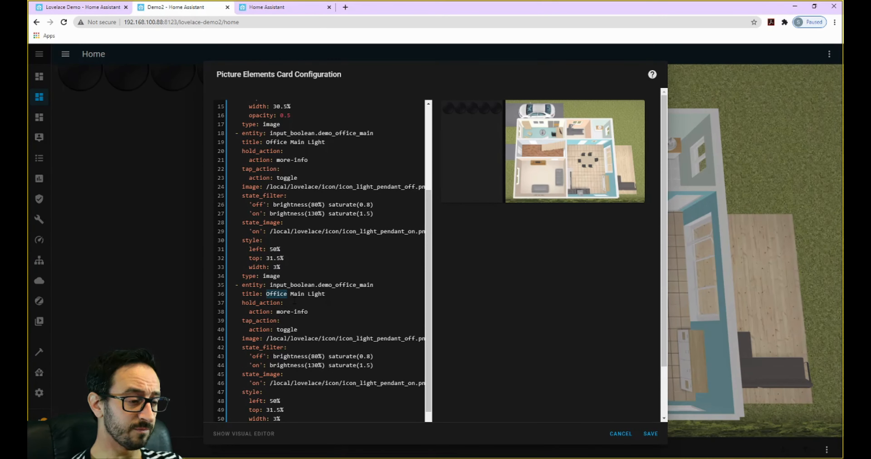
{"action": "type", "text": "Hallway"}
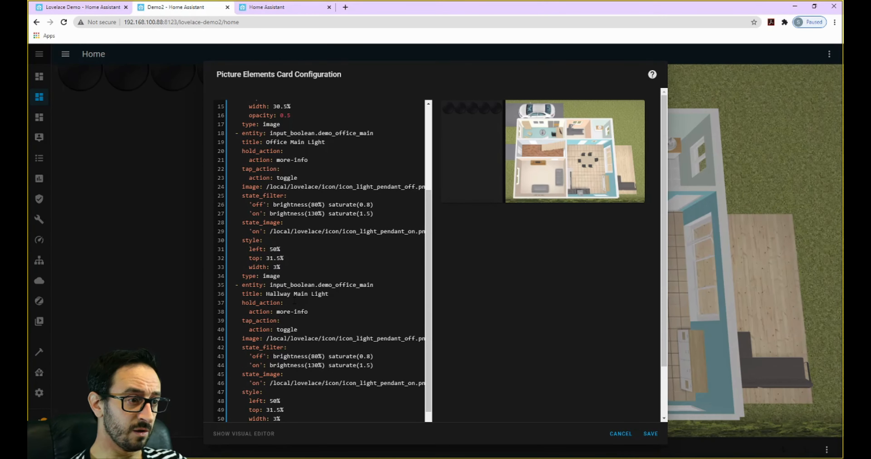
{"action": "scroll", "coordinate": [415, 247], "scroll_direction": "down", "scroll_amount": 1}
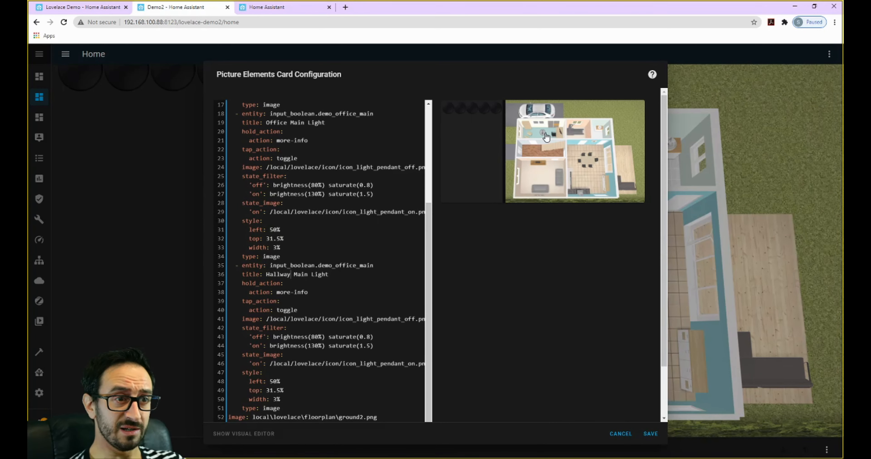
{"action": "left_click", "coordinate": [381, 262]}
{"action": "left_click_drag", "start_coordinate": [381, 263], "coordinate": [270, 266]}
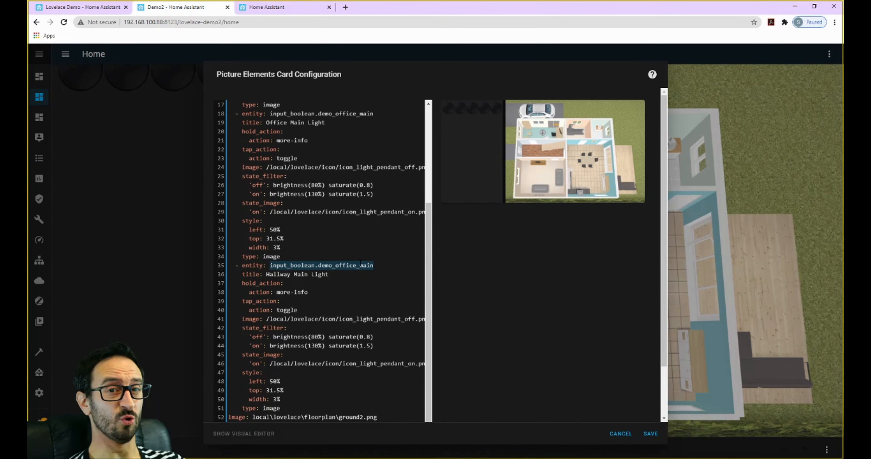
{"action": "left_click", "coordinate": [381, 267]}
{"action": "left_click_drag", "start_coordinate": [335, 266], "coordinate": [357, 267]}
{"action": "left_click", "coordinate": [312, 14]}
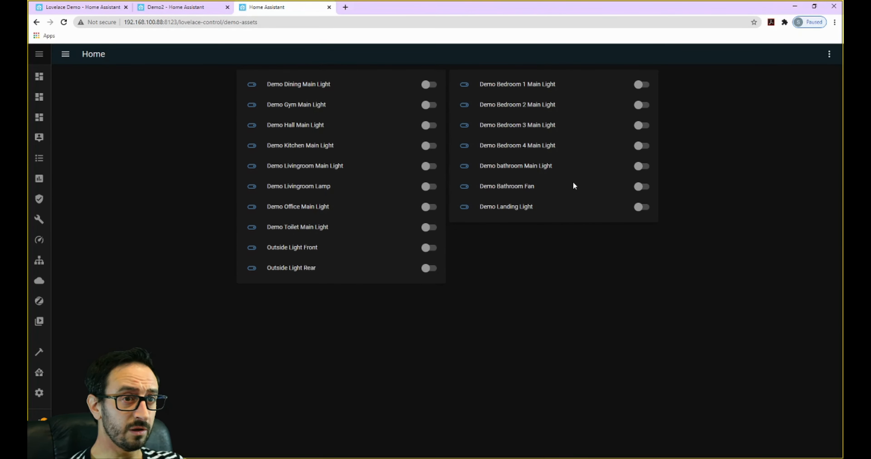
{"action": "left_click", "coordinate": [188, 14]}
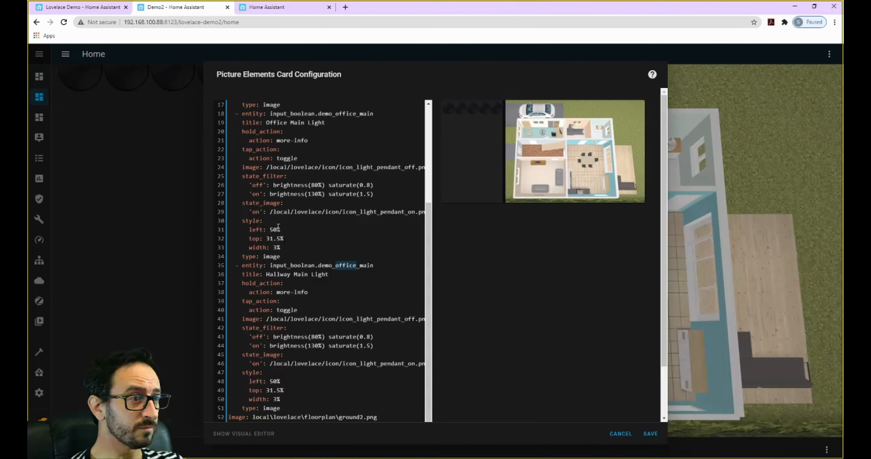
{"action": "type", "text": "hallway"}
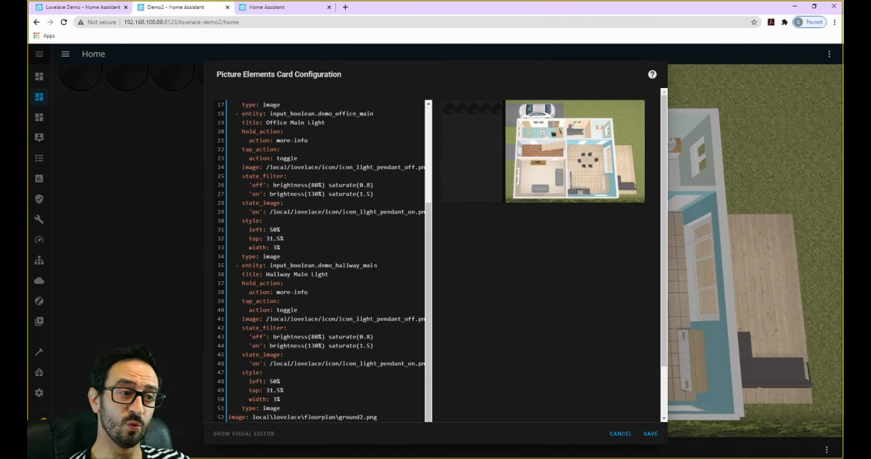
Change the Hallway Main Light images to icon_light_spot_off.png for the default and icon_light_spot_on.png for the on state.
{"action": "left_click", "coordinate": [335, 275]}
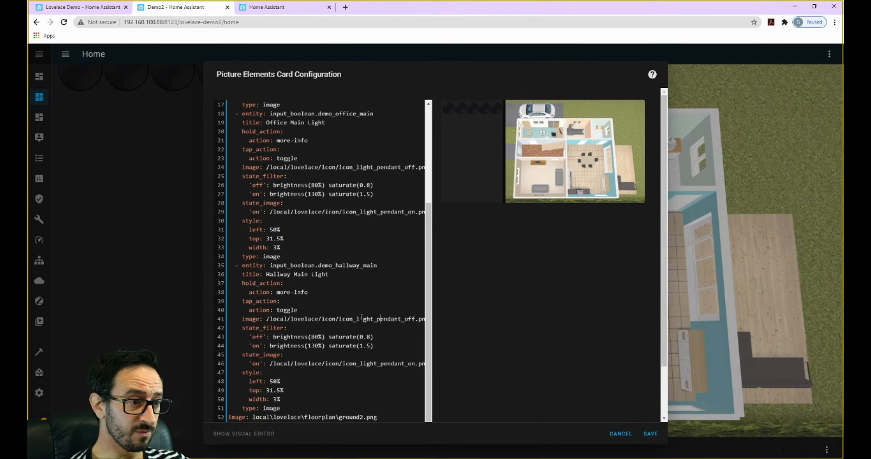
{"action": "double_click", "coordinate": [379, 319]}
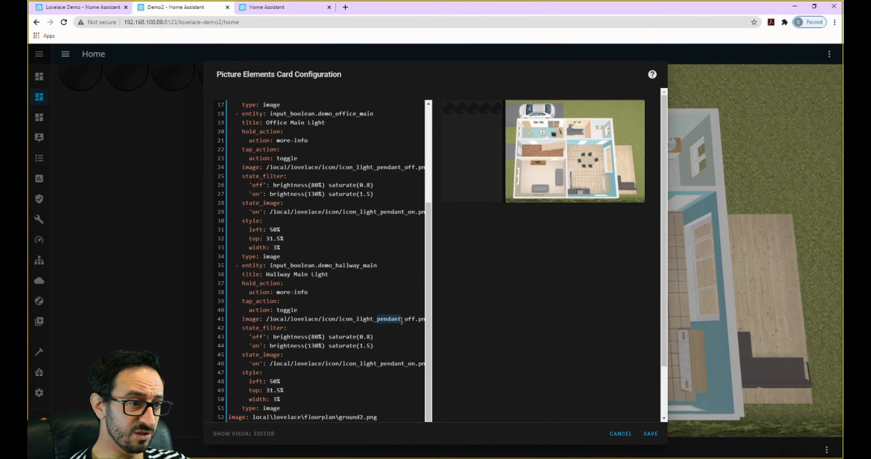
{"action": "type", "text": "spot"}
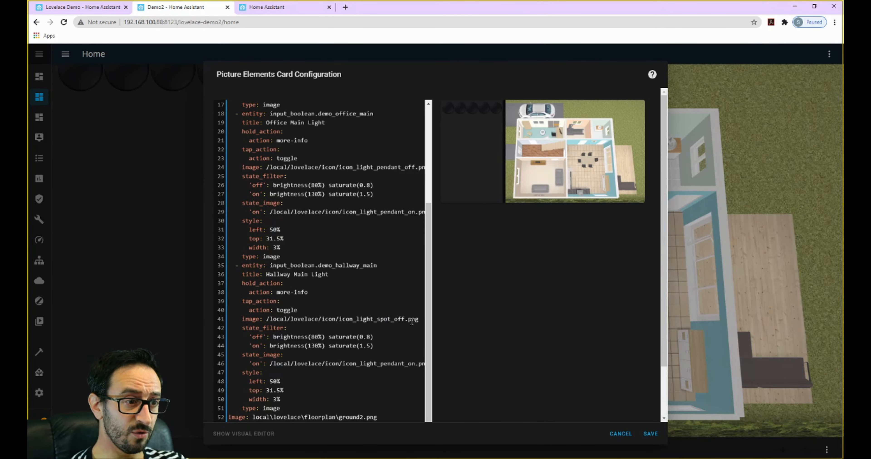
{"action": "left_click_drag", "start_coordinate": [381, 363], "coordinate": [404, 363]}
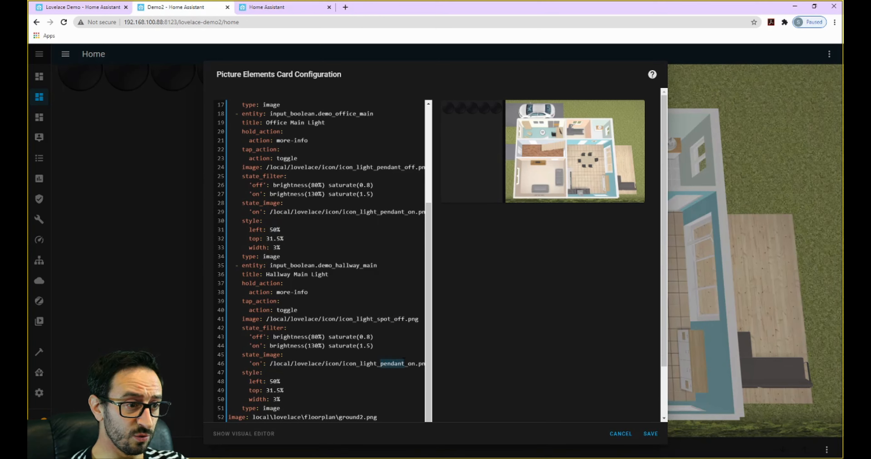
{"action": "type", "text": "spot"}
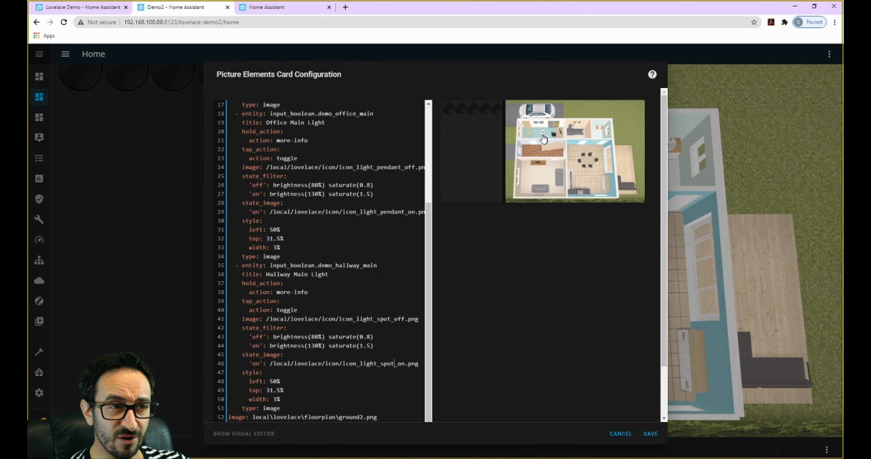
Move the Hallway Main Light icon down into the hallway by setting its top position to 48%.
{"action": "scroll", "coordinate": [329, 328], "scroll_direction": "down", "scroll_amount": 1}
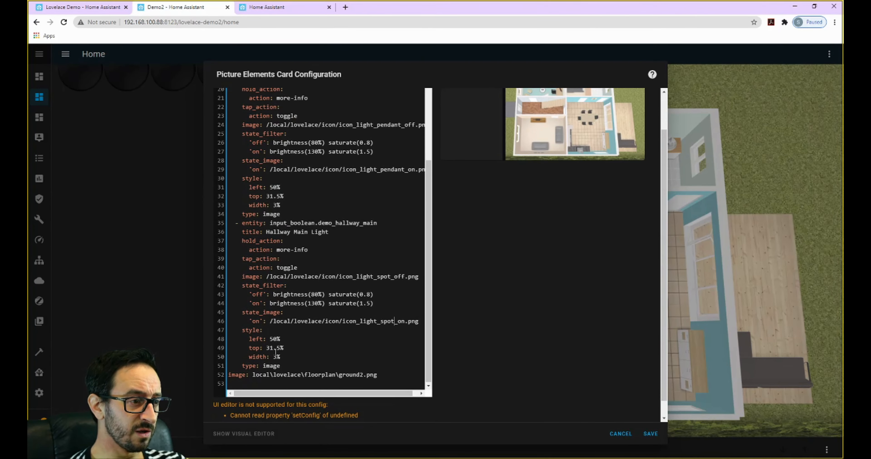
{"action": "left_click_drag", "start_coordinate": [266, 348], "coordinate": [280, 348]}
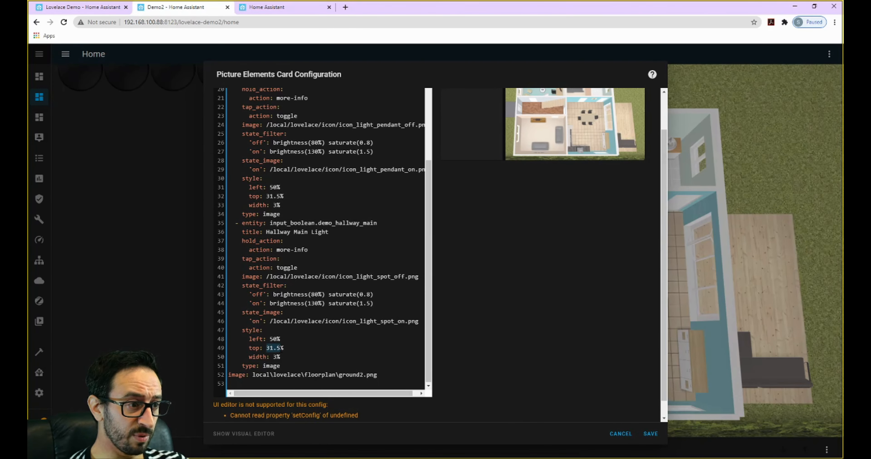
{"action": "type", "text": "40"}
{"action": "scroll", "coordinate": [524, 179], "scroll_direction": "up", "scroll_amount": 1}
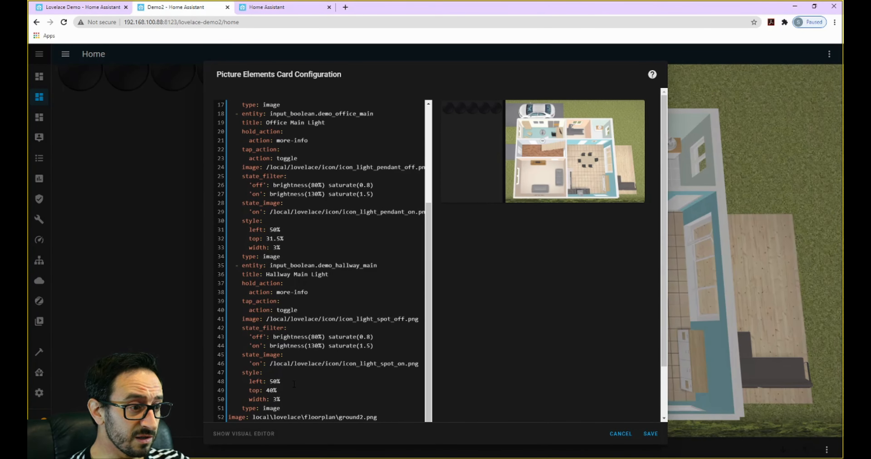
{"action": "key", "text": "BackSpace"}
{"action": "type", "text": "5"}
{"action": "key", "text": "BackSpace"}
{"action": "type", "text": "6"}
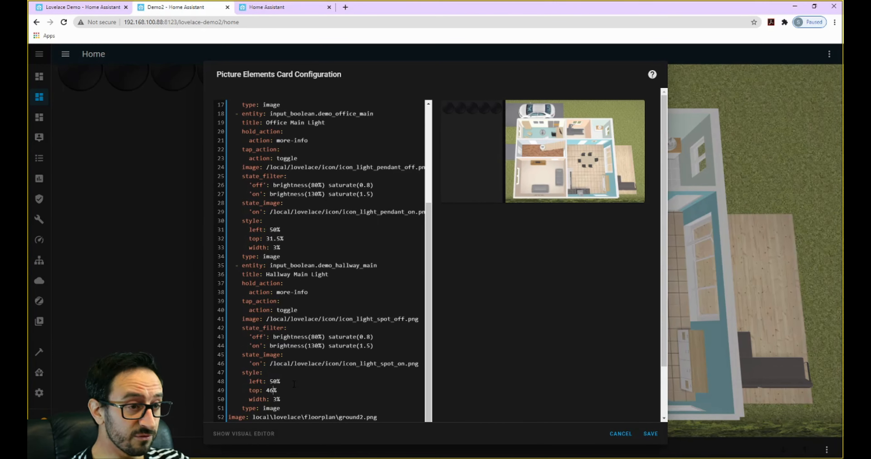
{"action": "key", "text": "BackSpace"}
{"action": "type", "text": "8"}
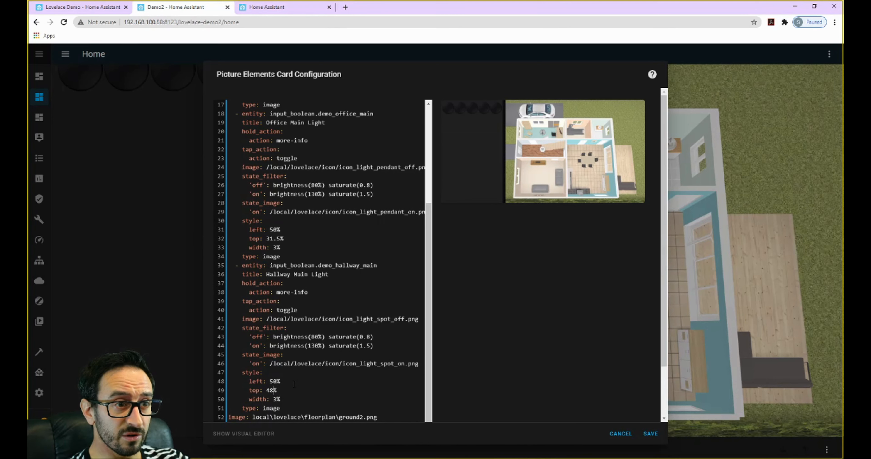
Try top positions of 50% and 49% for the Hallway Main Light icon, and return it to 48%.
{"action": "key", "text": "BackSpace"}
{"action": "key", "text": "BackSpace"}
{"action": "type", "text": "50"}
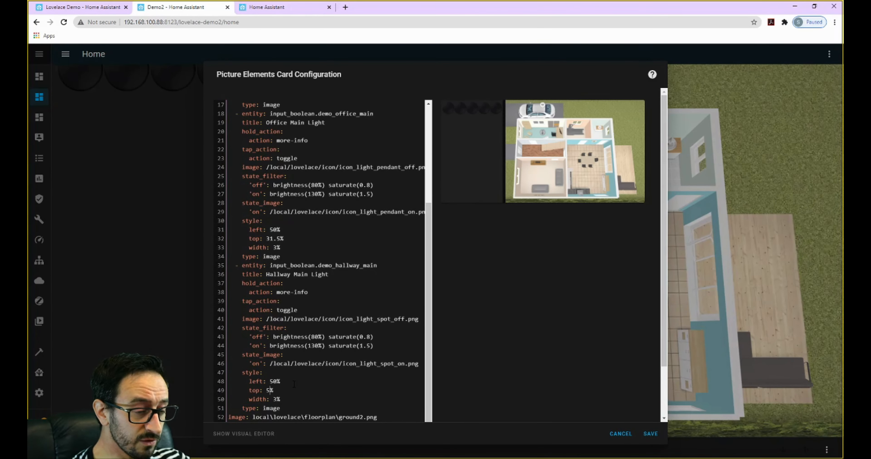
{"action": "key", "text": "BackSpace"}
{"action": "key", "text": "BackSpace"}
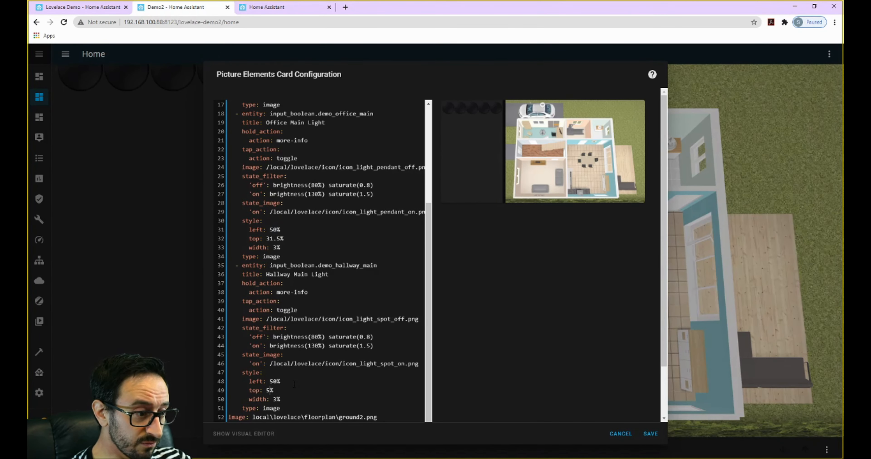
{"action": "type", "text": "49"}
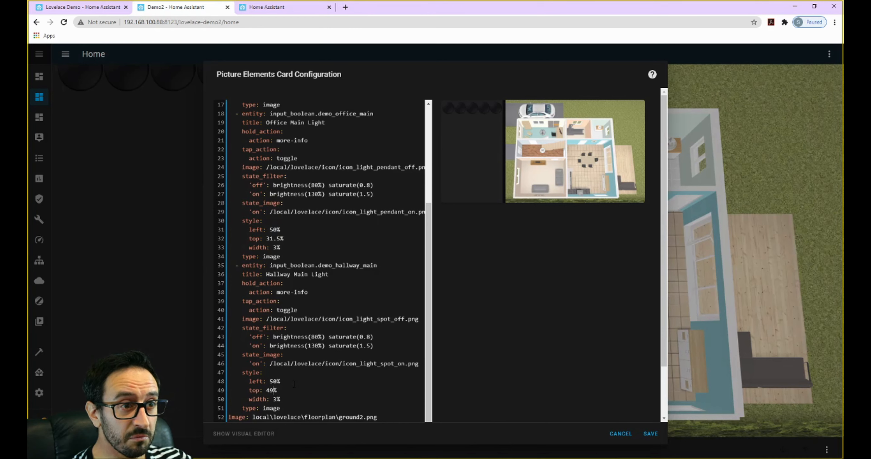
{"action": "key", "text": "BackSpace"}
{"action": "type", "text": "8"}
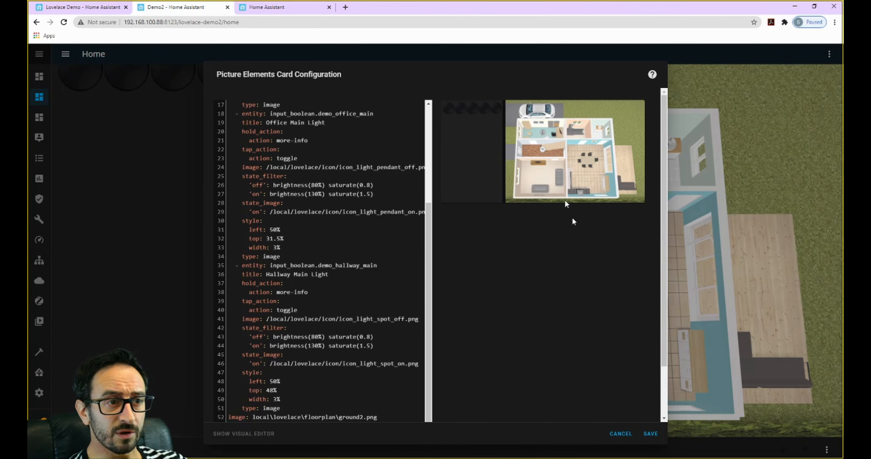
Save the floorplan card with the hallway light icon, and reload the Demo2 dashboard.
{"action": "left_click", "coordinate": [392, 364]}
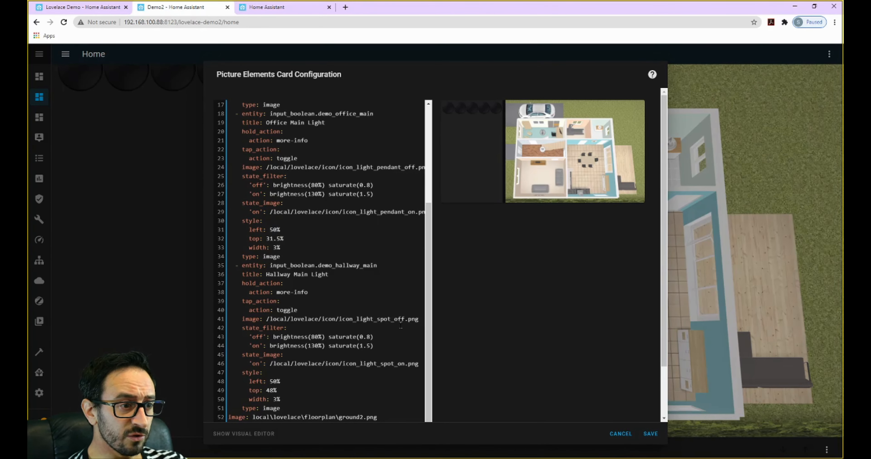
{"action": "left_click", "coordinate": [650, 435]}
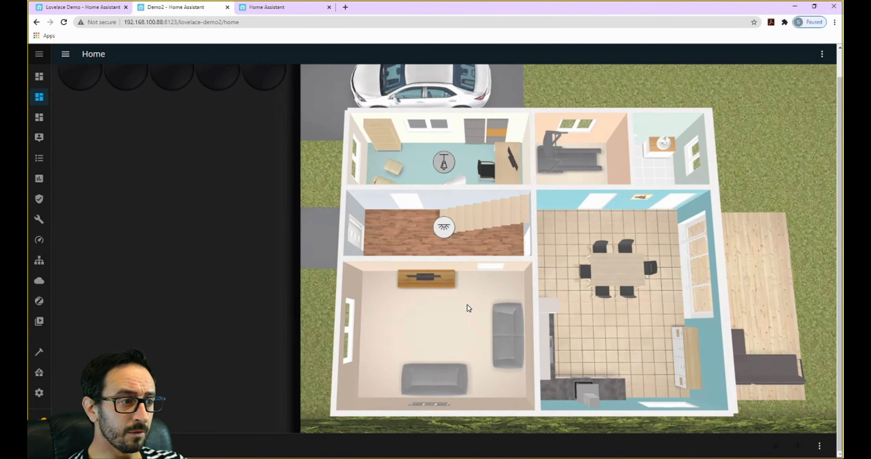
{"action": "key", "text": "F5"}
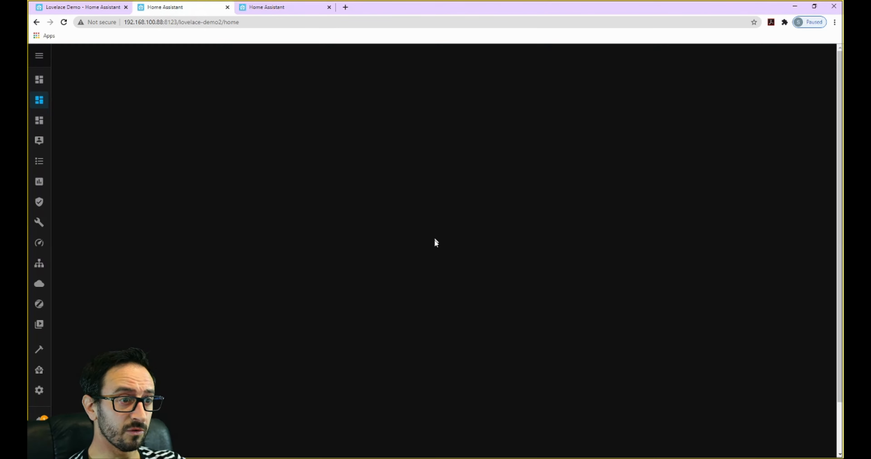
Toggle Demo Hall Main Light among the demo entities and check the hallway icon's response on the Demo2 floorplan.
{"action": "left_click", "coordinate": [280, 8]}
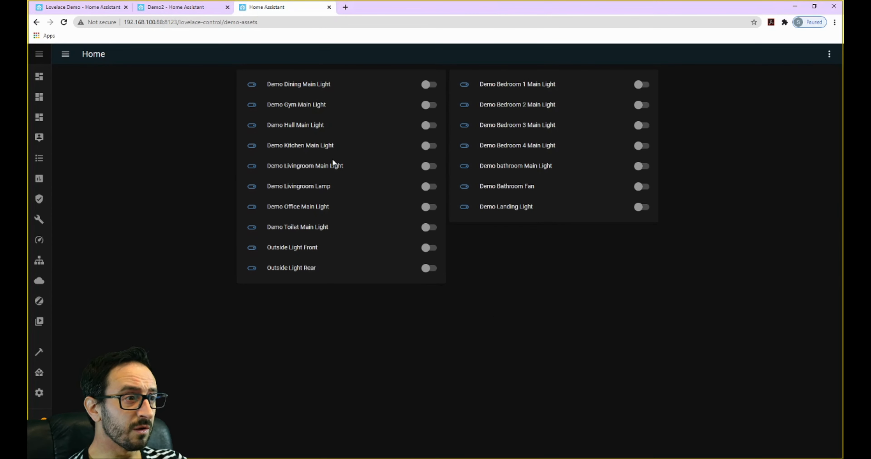
{"action": "left_click", "coordinate": [431, 128]}
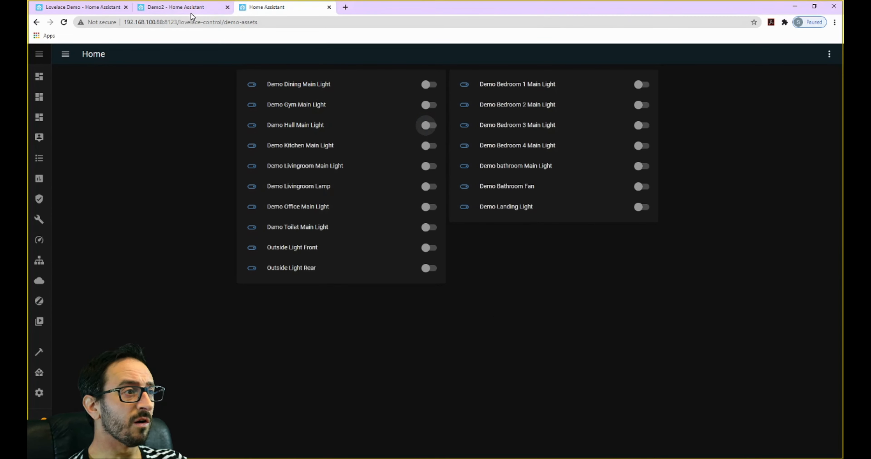
{"action": "left_click", "coordinate": [192, 10]}
{"action": "left_click", "coordinate": [282, 10]}
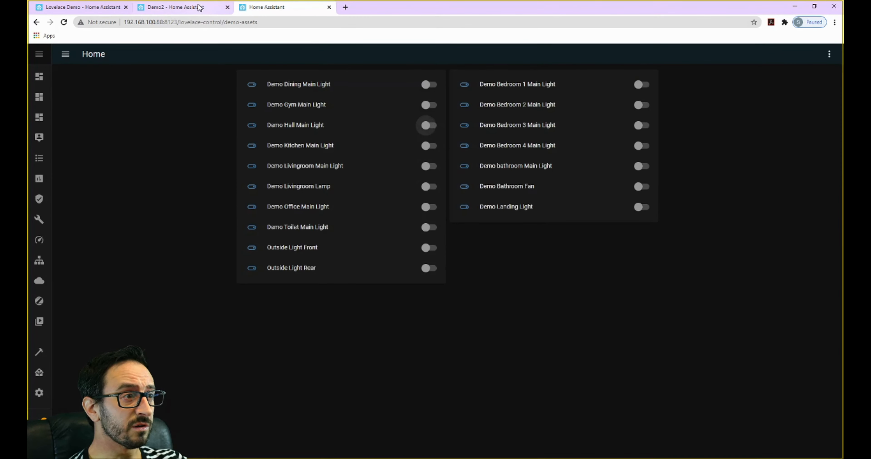
Open the configuration of the entities card containing Demo Hall Main Light to check that light's entity ID.
{"action": "left_click", "coordinate": [829, 54]}
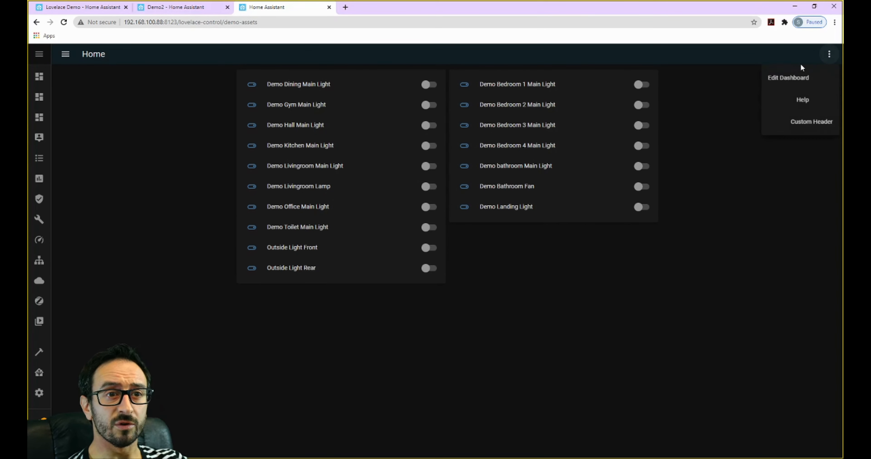
{"action": "left_click", "coordinate": [803, 77]}
{"action": "left_click", "coordinate": [252, 300]}
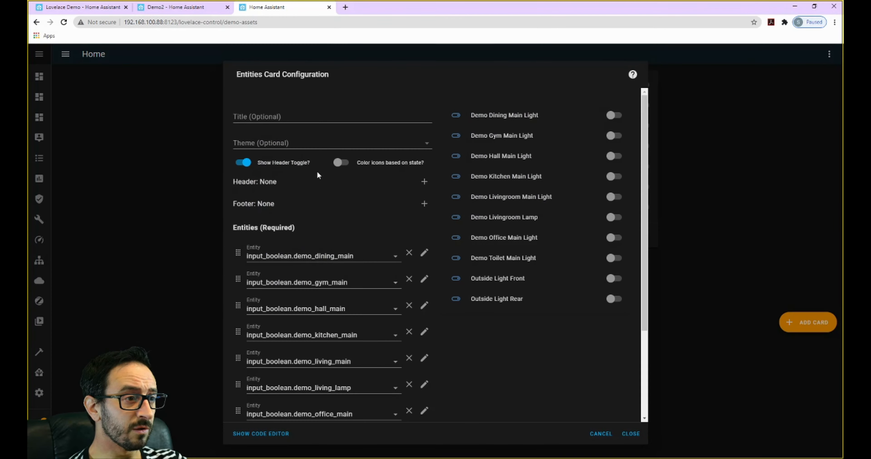
Look up the hall light's entity ID and set the Hallway Main Light icon's entity to input_boolean.demo_hall_main in the Demo2 floorplan card.
{"action": "scroll", "coordinate": [274, 321], "scroll_direction": "down", "scroll_amount": 2}
{"action": "left_click_drag", "start_coordinate": [352, 264], "coordinate": [234, 260]}
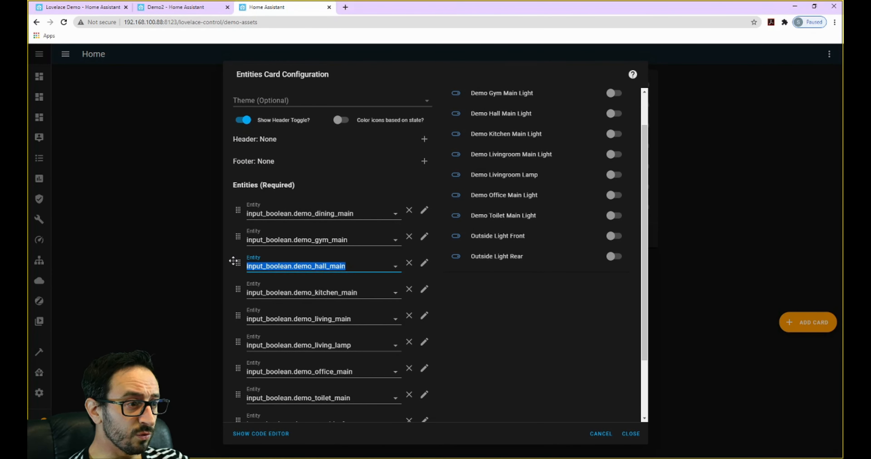
{"action": "left_click", "coordinate": [193, 10]}
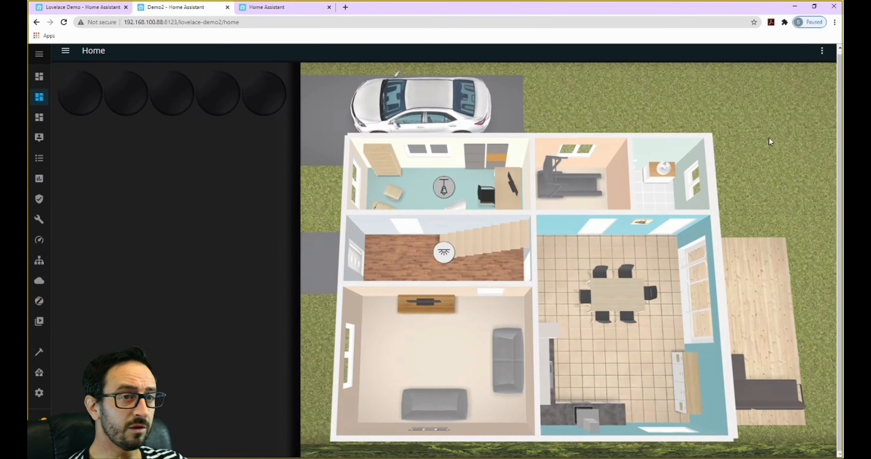
{"action": "left_click", "coordinate": [822, 51]}
{"action": "left_click", "coordinate": [781, 73]}
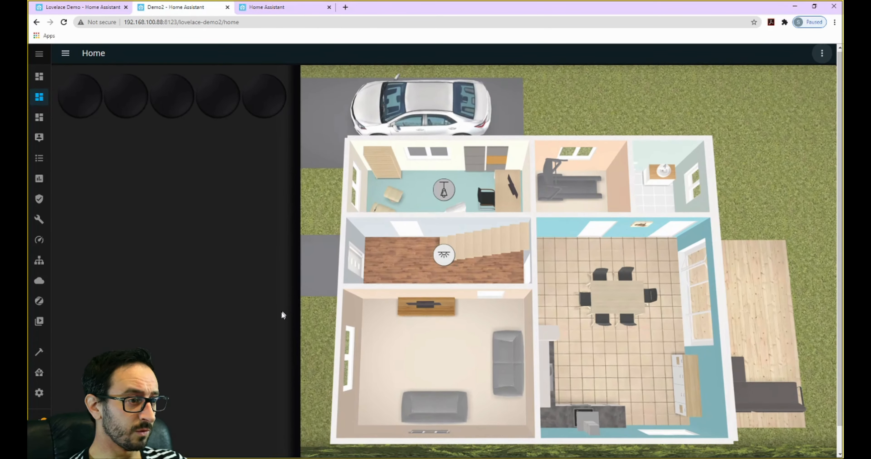
{"action": "scroll", "coordinate": [282, 316], "scroll_direction": "down", "scroll_amount": 2}
{"action": "left_click", "coordinate": [65, 446]}
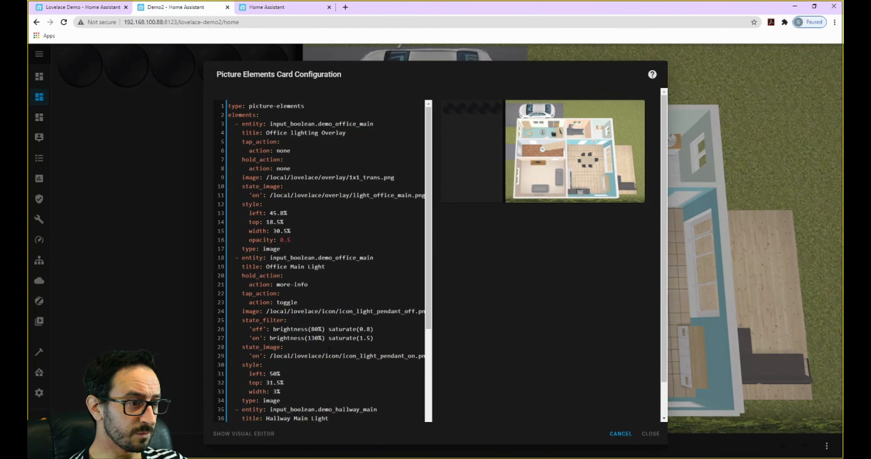
{"action": "scroll", "coordinate": [329, 350], "scroll_direction": "down", "scroll_amount": 4}
{"action": "left_click_drag", "start_coordinate": [349, 266], "coordinate": [360, 266]}
{"action": "key", "text": "BackSpace"}
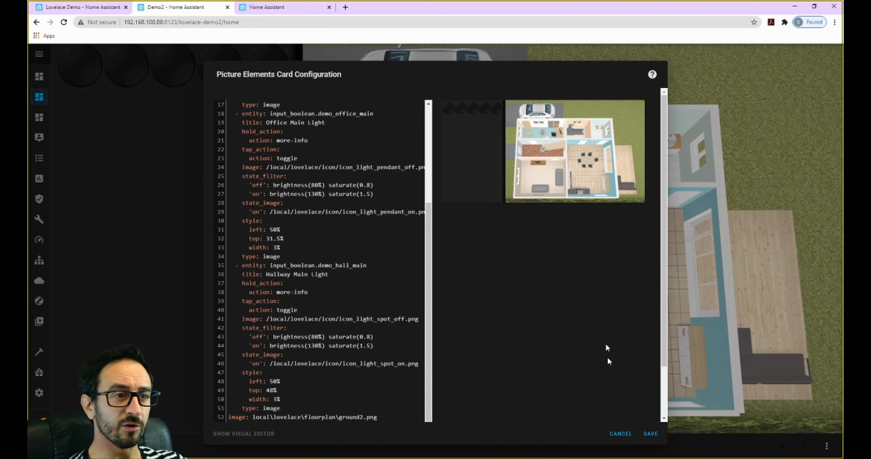
Save the floorplan card and toggle the hallway light icon several times to test it.
{"action": "left_click", "coordinate": [651, 434]}
{"action": "left_click", "coordinate": [451, 231]}
{"action": "left_click", "coordinate": [446, 229]}
{"action": "left_click", "coordinate": [448, 232]}
{"action": "left_click", "coordinate": [449, 232]}
Reopen the floorplan card's configuration and duplicate the Office lighting Overlay element directly below the original.
{"action": "scroll", "coordinate": [455, 319], "scroll_direction": "up", "scroll_amount": 1}
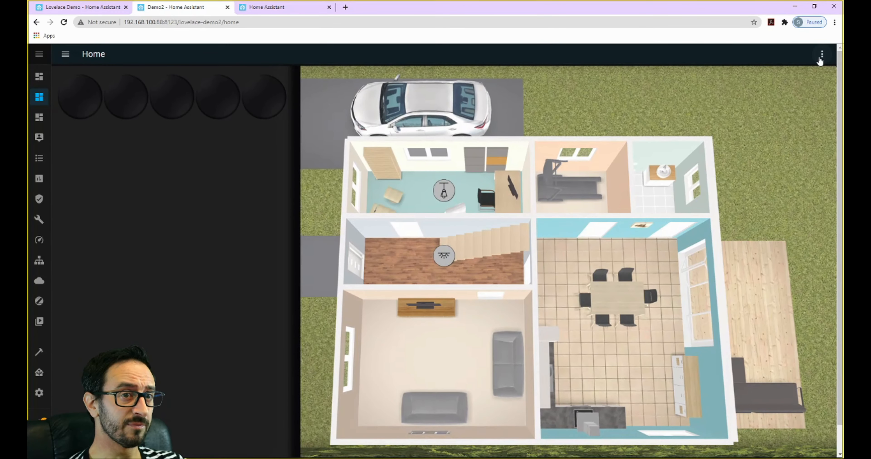
{"action": "scroll", "coordinate": [472, 271], "scroll_direction": "down", "scroll_amount": 1}
{"action": "left_click", "coordinate": [69, 446]}
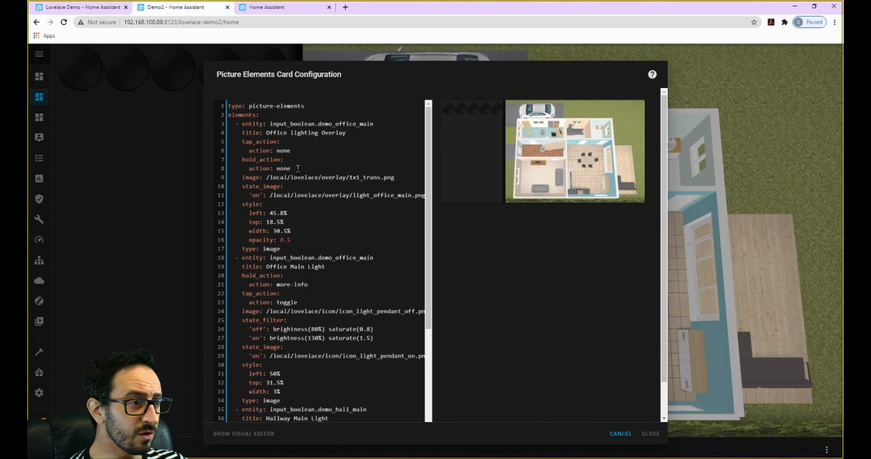
{"action": "left_click_drag", "start_coordinate": [229, 124], "coordinate": [280, 249]}
{"action": "key", "text": "ctrl+c"}
{"action": "key", "text": "Right"}
{"action": "key", "text": "Return"}
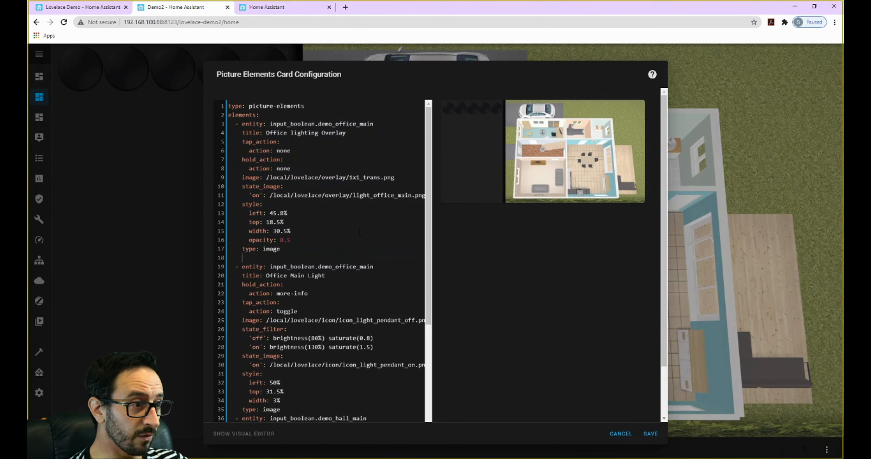
{"action": "key", "text": "BackSpace"}
{"action": "key", "text": "ctrl+v"}
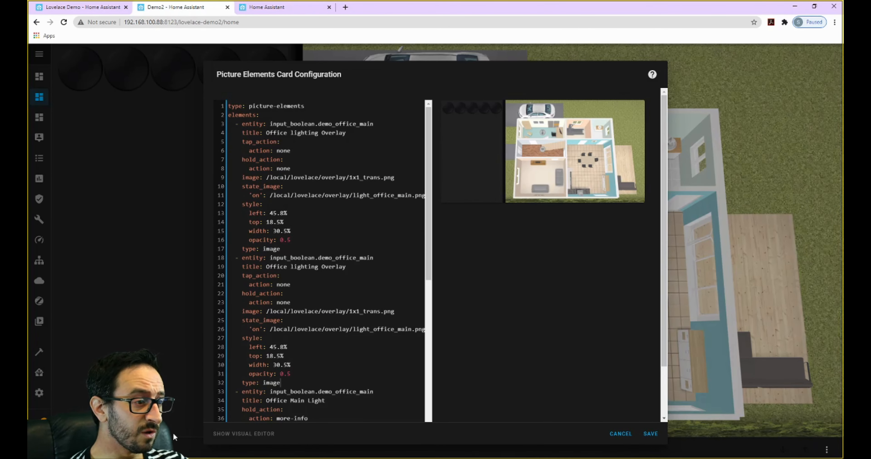
Switch to the overlay folder in File Explorer and copy the file name light_hall_main.png.
{"action": "mouse_move", "coordinate": [176, 458]}
{"action": "left_click", "coordinate": [204, 451]}
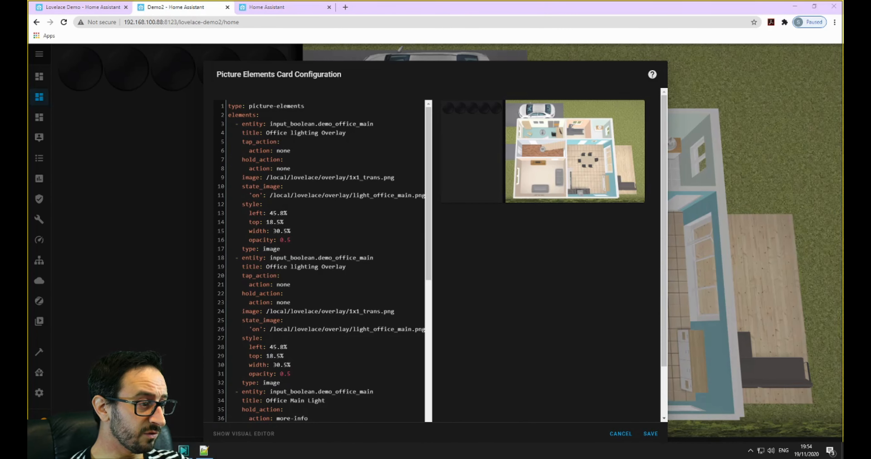
{"action": "left_click", "coordinate": [409, 186]}
{"action": "key", "text": "F2"}
{"action": "left_click_drag", "start_coordinate": [440, 185], "coordinate": [370, 184]}
{"action": "left_click", "coordinate": [470, 312]}
{"action": "left_click", "coordinate": [429, 187]}
{"action": "key", "text": "F2"}
{"action": "left_click_drag", "start_coordinate": [445, 186], "coordinate": [385, 189]}
{"action": "key", "text": "ctrl+c"}
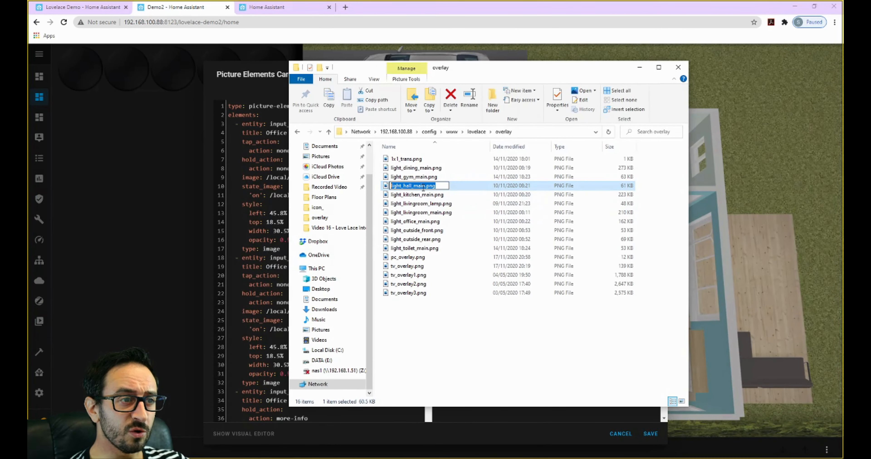
Return to the Demo2 card configuration and set the duplicated overlay's on-state image file to light_hall_main.png.
{"action": "left_click", "coordinate": [446, 12]}
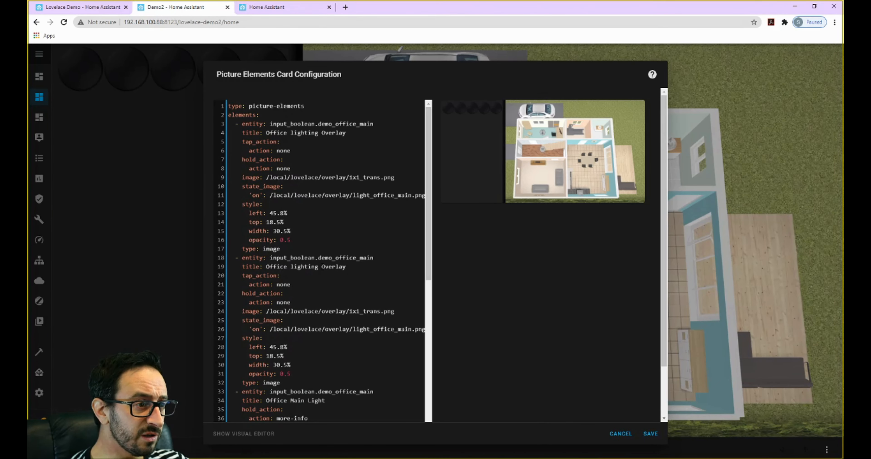
{"action": "left_click_drag", "start_coordinate": [353, 329], "coordinate": [423, 330]}
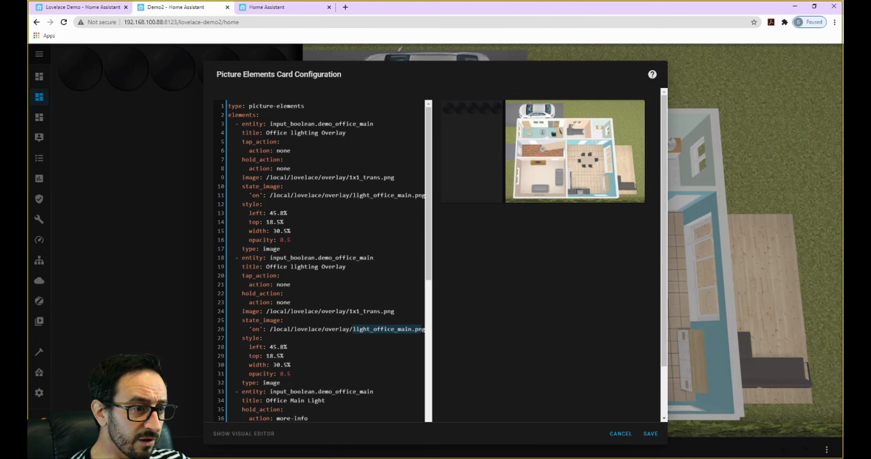
{"action": "key", "text": "ctrl+v"}
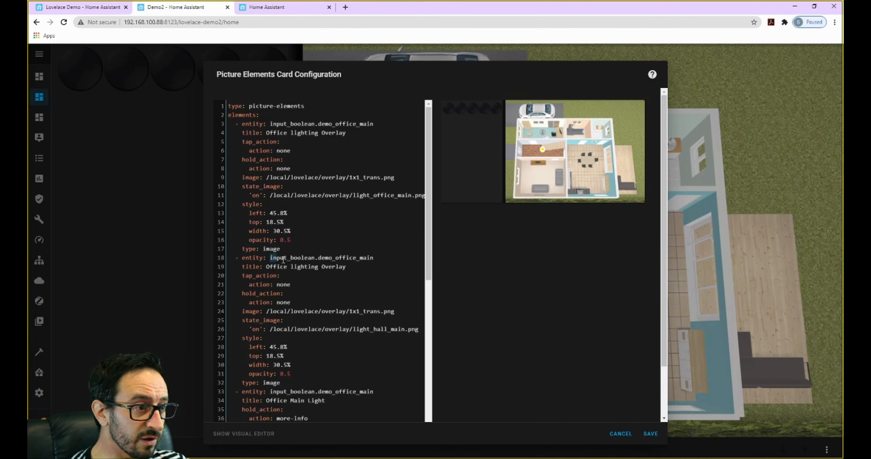
Change the duplicated overlay's entity to input_boolean.demo_hall_main, copying the ID from the Hallway Main Light icon.
{"action": "left_click_drag", "start_coordinate": [271, 259], "coordinate": [381, 262]}
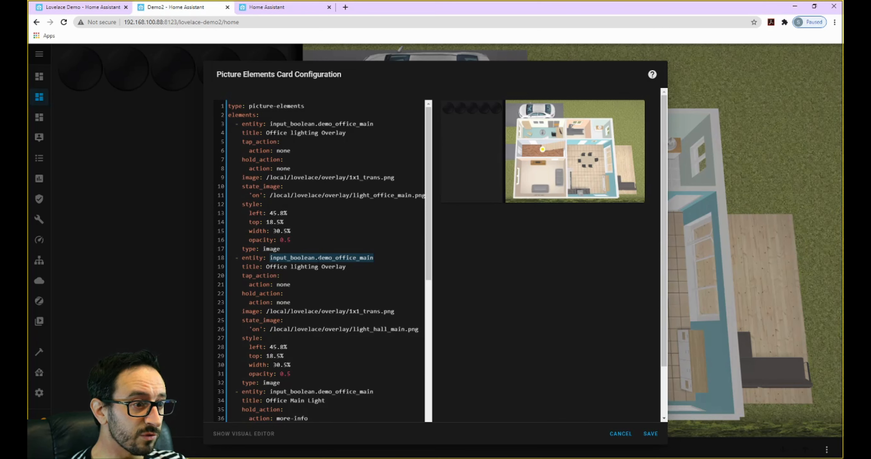
{"action": "left_click", "coordinate": [318, 258]}
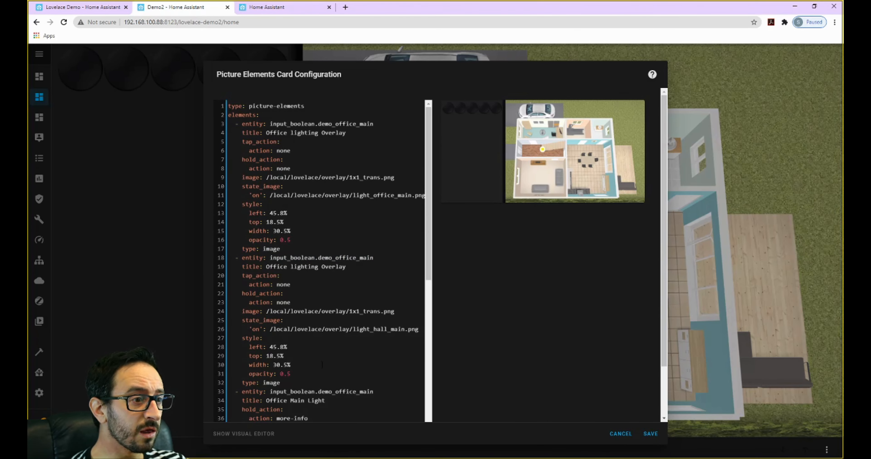
{"action": "scroll", "coordinate": [322, 365], "scroll_direction": "down", "scroll_amount": 7}
{"action": "left_click_drag", "start_coordinate": [366, 289], "coordinate": [270, 289]}
{"action": "key", "text": "ctrl+c"}
{"action": "scroll", "coordinate": [330, 271], "scroll_direction": "up", "scroll_amount": 4}
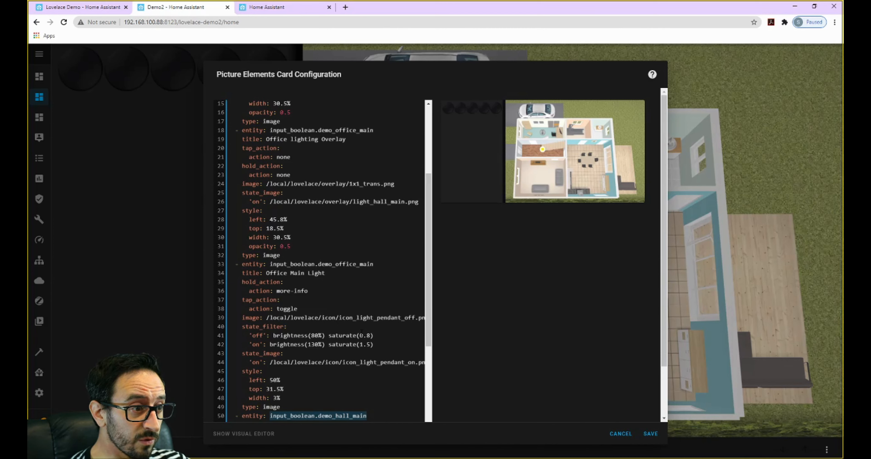
{"action": "scroll", "coordinate": [344, 299], "scroll_direction": "up", "scroll_amount": 4}
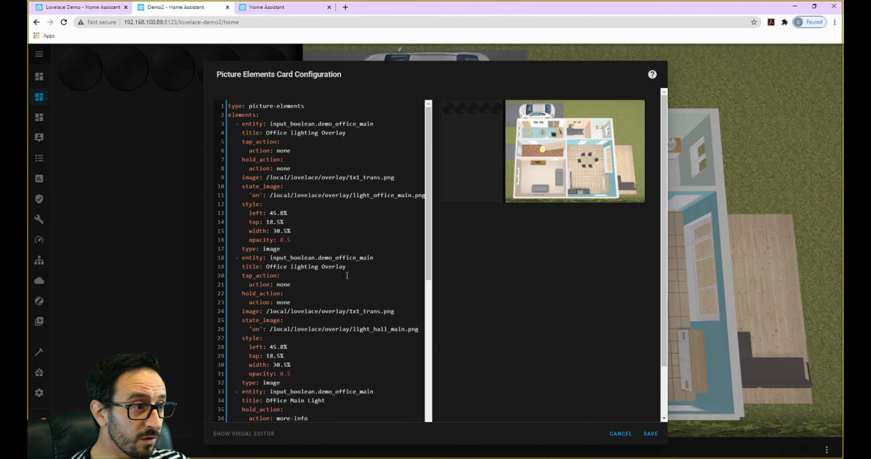
{"action": "left_click_drag", "start_coordinate": [387, 329], "coordinate": [377, 329]}
{"action": "left_click_drag", "start_coordinate": [373, 258], "coordinate": [270, 258]}
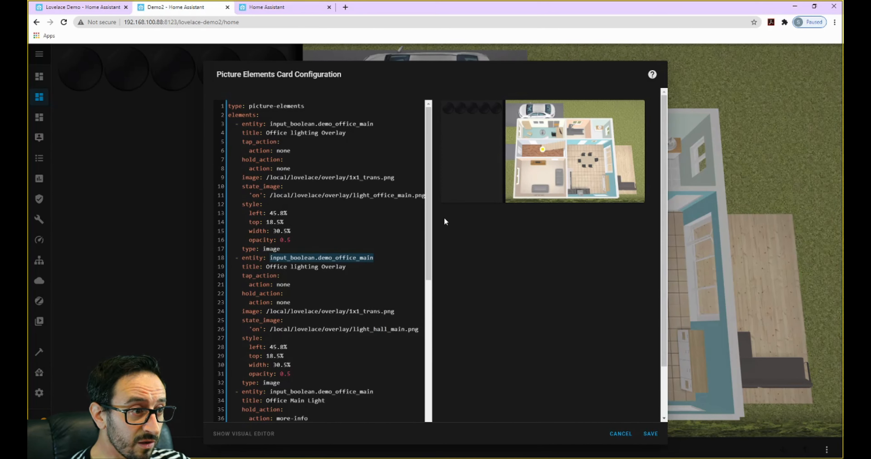
{"action": "key", "text": "ctrl+v"}
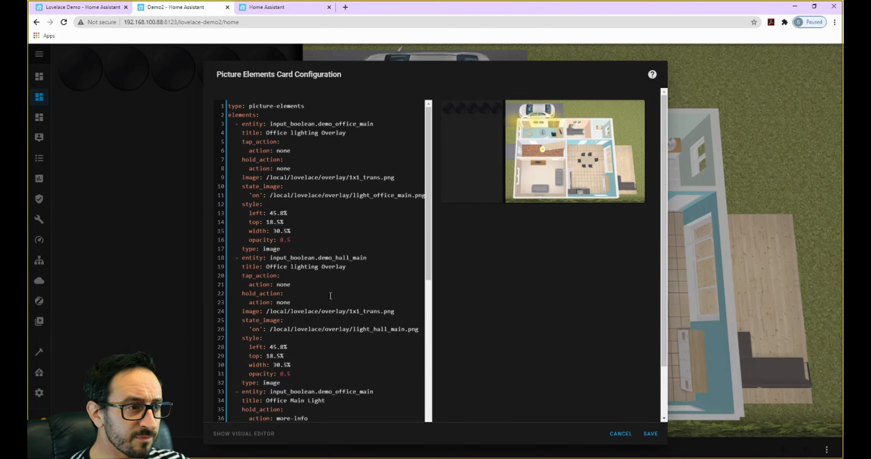
Move the hallway overlay down by trying top positions such as 30.5% and 40.5%, and settle on 45%.
{"action": "double_click", "coordinate": [277, 348]}
{"action": "left_click", "coordinate": [277, 347]}
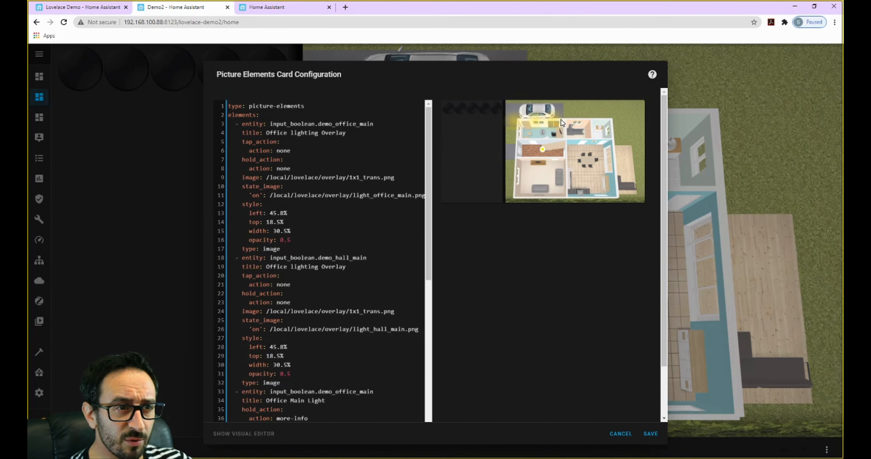
{"action": "left_click_drag", "start_coordinate": [273, 357], "coordinate": [267, 357]}
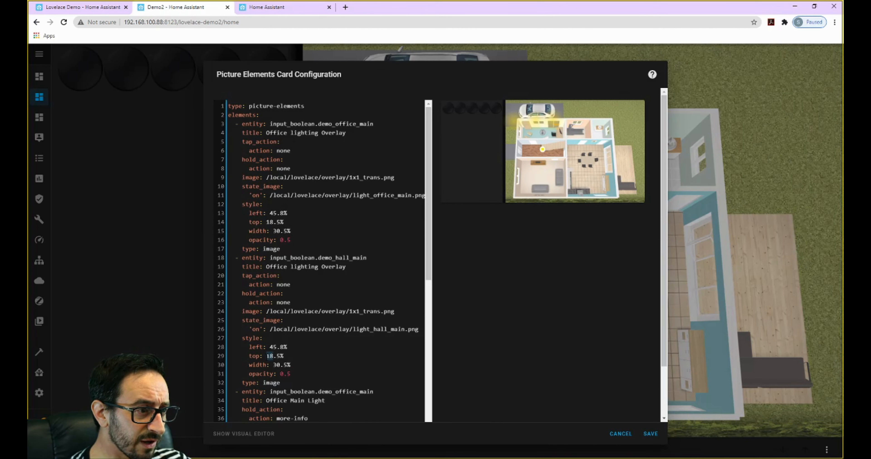
{"action": "type", "text": "30"}
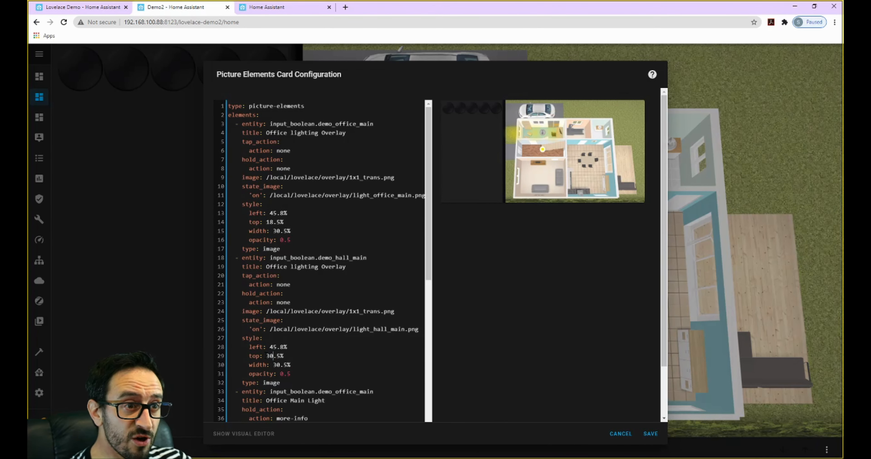
{"action": "key", "text": "BackSpace"}
{"action": "key", "text": "BackSpace"}
{"action": "type", "text": "5"}
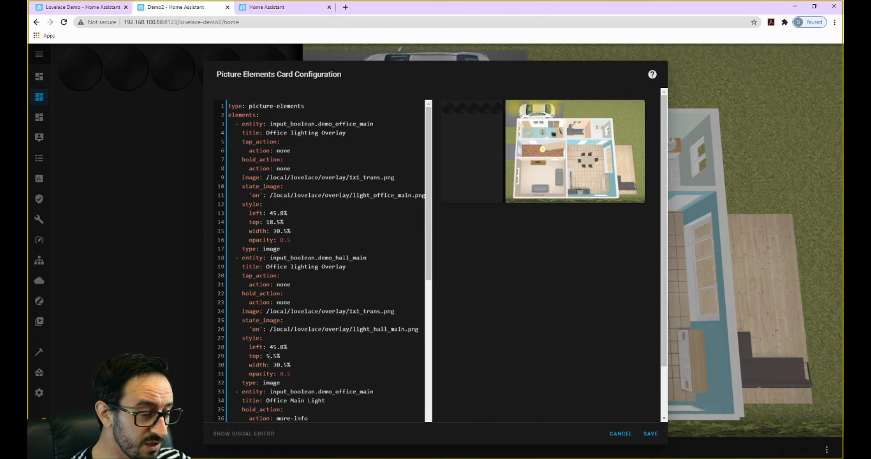
{"action": "type", "text": "0"}
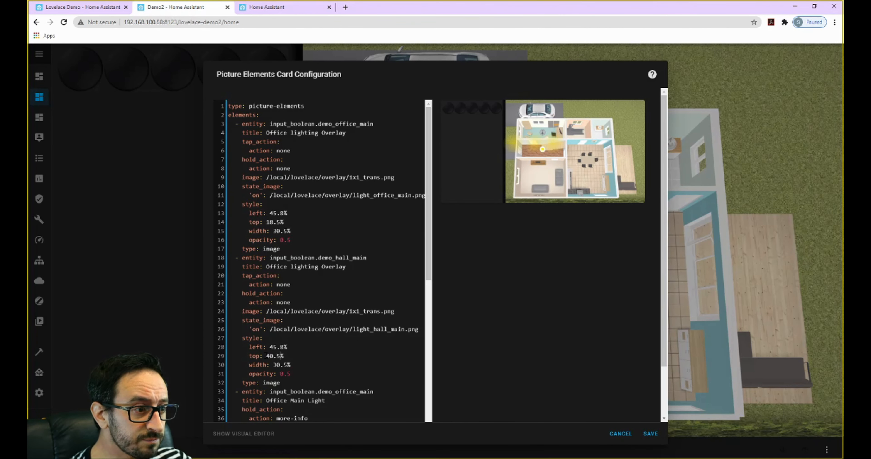
{"action": "key", "text": "BackSpace"}
{"action": "key", "text": "BackSpace"}
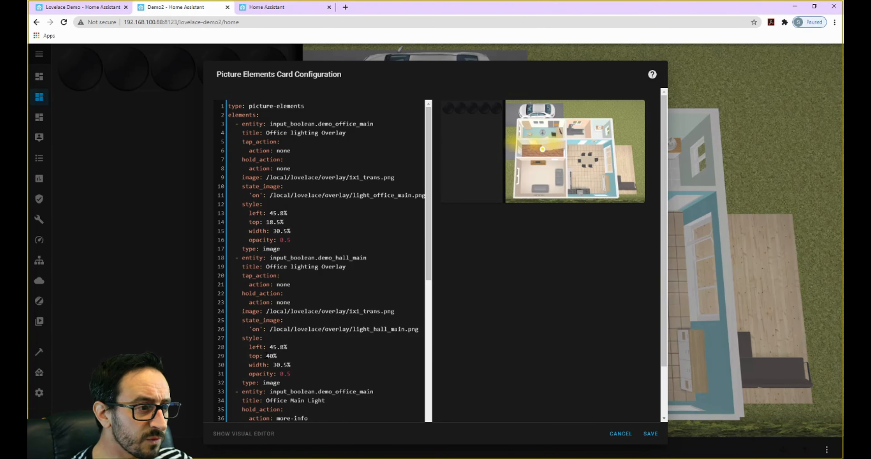
{"action": "key", "text": "BackSpace"}
{"action": "type", "text": "5"}
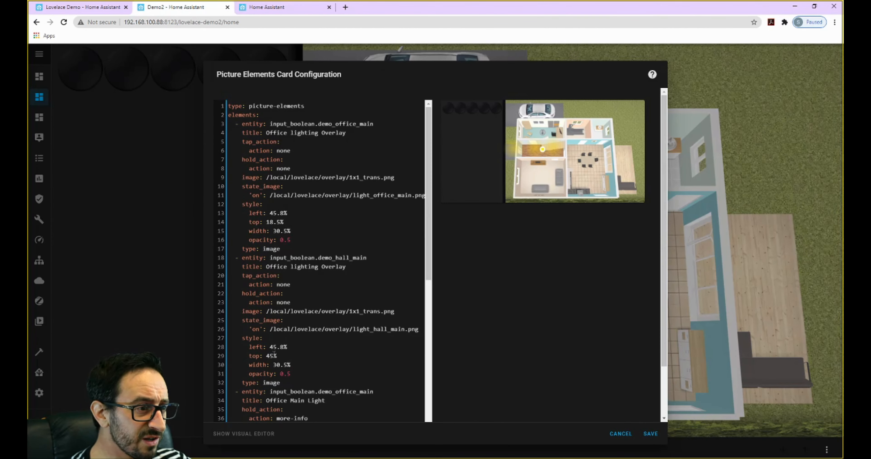
Set the hallway lighting overlay's width to 25%.
{"action": "key", "text": "Left"}
{"action": "key", "text": "Left"}
{"action": "key", "text": "Left"}
{"action": "key", "text": "Left"}
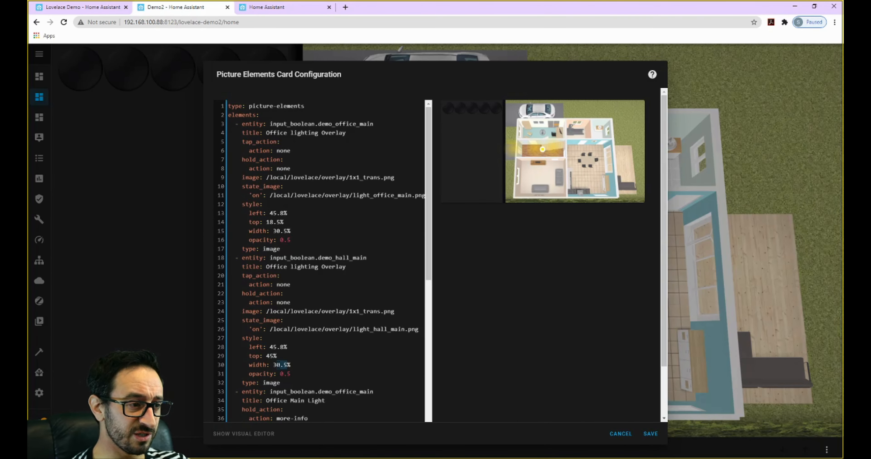
{"action": "key", "text": "BackSpace"}
{"action": "key", "text": "BackSpace"}
{"action": "type", "text": "25"}
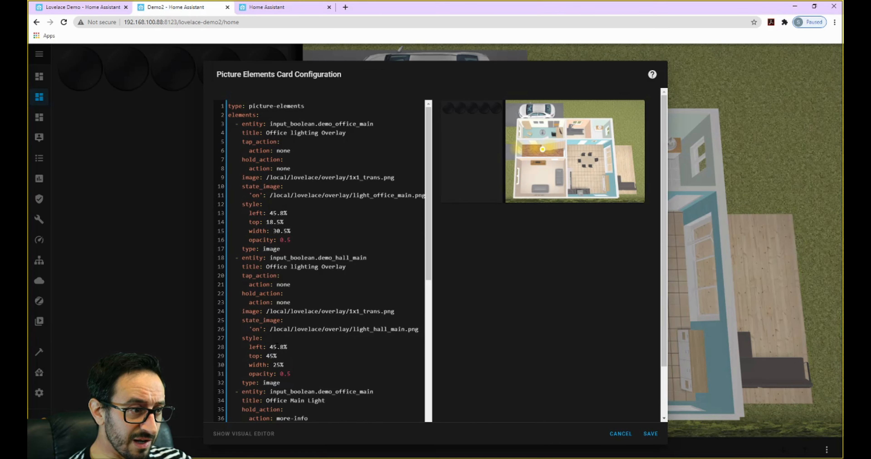
Set the hallway lighting overlay's left position to 50% and its width to 20%.
{"action": "left_click_drag", "start_coordinate": [273, 347], "coordinate": [287, 347]}
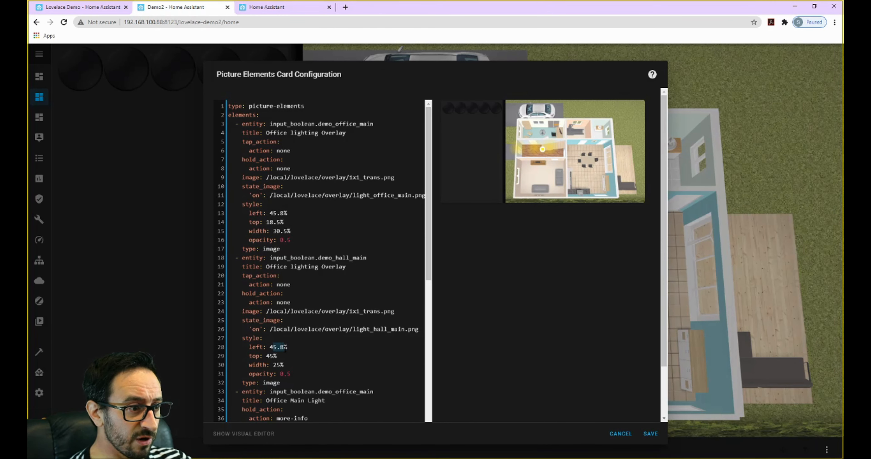
{"action": "key", "text": "BackSpace"}
{"action": "key", "text": "BackSpace"}
{"action": "type", "text": "50"}
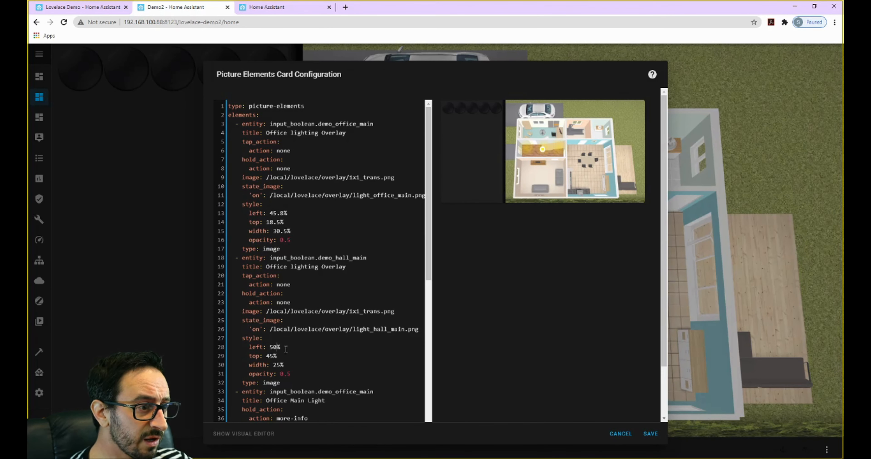
{"action": "double_click", "coordinate": [277, 365]}
{"action": "type", "text": "20"}
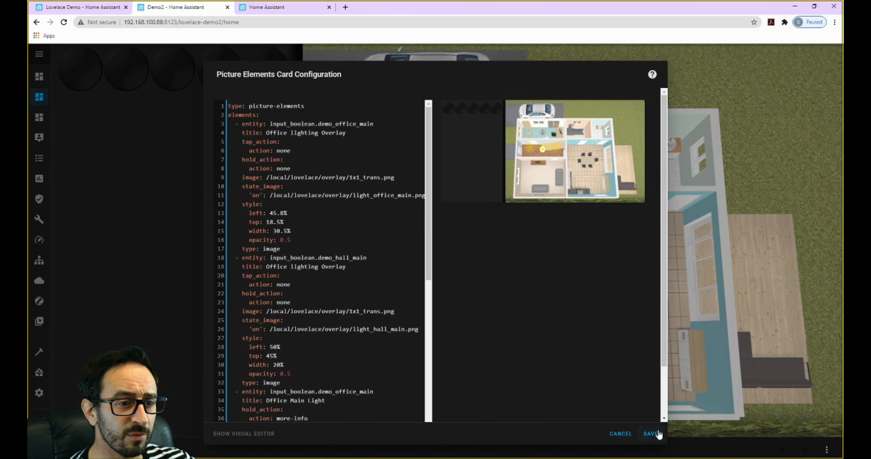
Save the floorplan card and toggle the hallway light to check its overlay's alignment.
{"action": "left_click", "coordinate": [651, 435]}
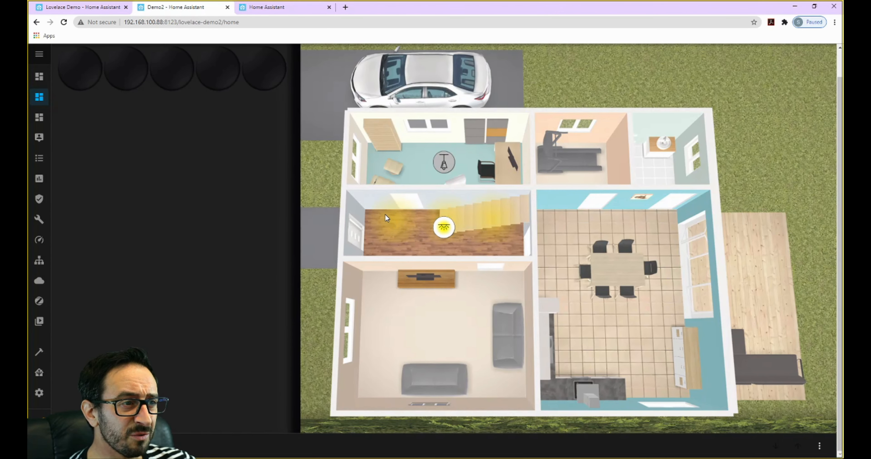
{"action": "left_click", "coordinate": [446, 234]}
{"action": "left_click", "coordinate": [445, 234]}
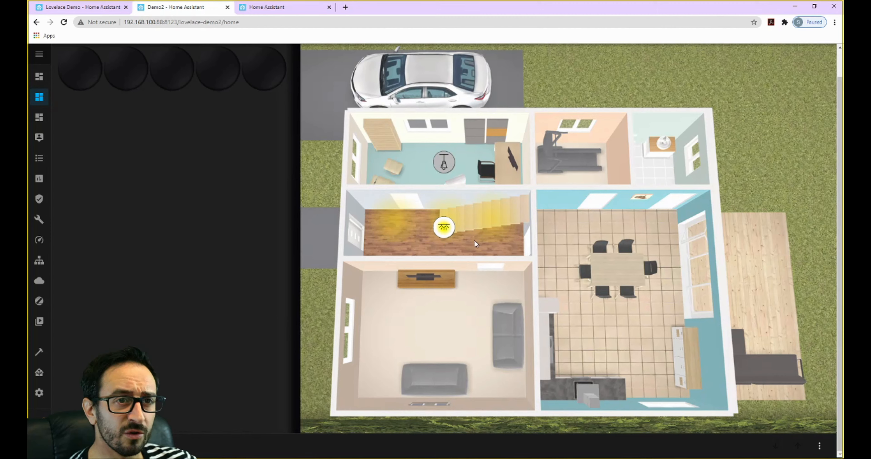
Set the hallway lighting overlay's width to 22% in the Picture Elements card and save it.
{"action": "left_click", "coordinate": [66, 446]}
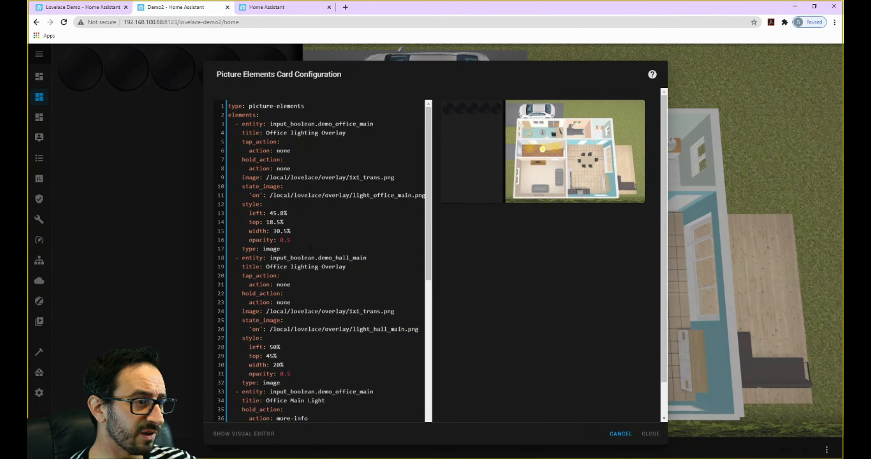
{"action": "scroll", "coordinate": [310, 249], "scroll_direction": "down", "scroll_amount": 3}
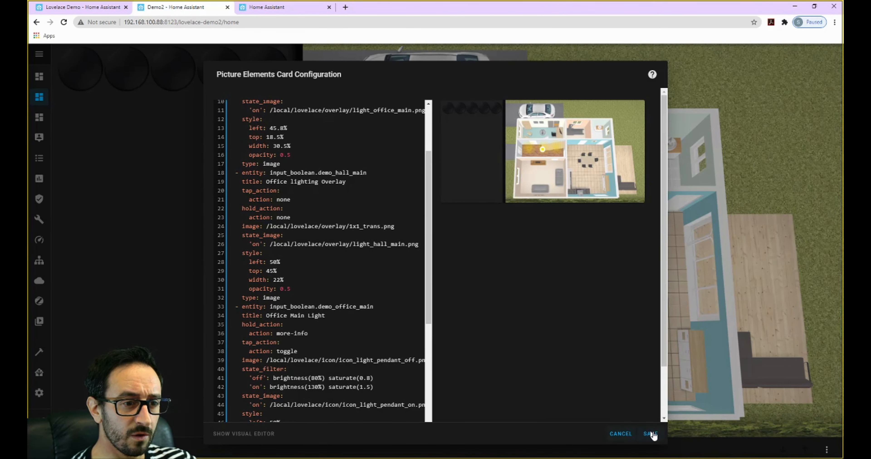
{"action": "left_click", "coordinate": [650, 434]}
Toggle the hallway light off and on, and switch on the office light to check both overlays.
{"action": "left_click", "coordinate": [439, 230]}
{"action": "left_click", "coordinate": [439, 229]}
{"action": "left_click", "coordinate": [444, 166]}
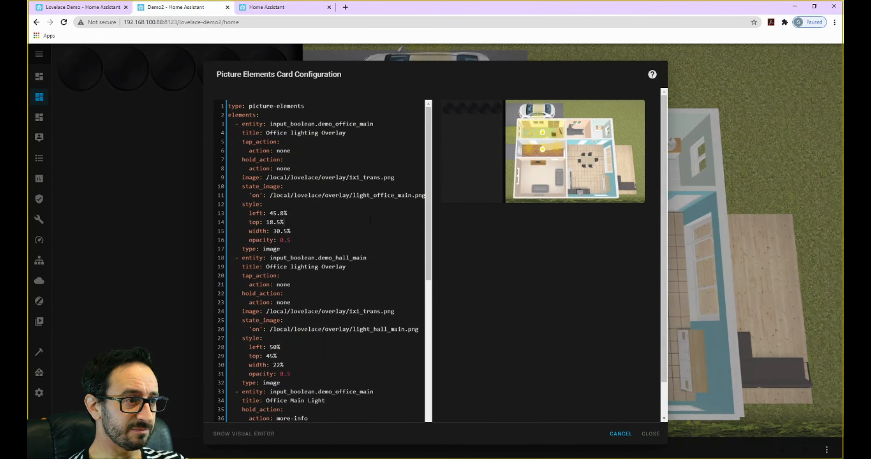
Reopen the floorplan card's YAML and add the comment "#Office Main Lighting Overlay" above the first office overlay element.
{"action": "scroll", "coordinate": [367, 274], "scroll_direction": "down", "scroll_amount": 8}
{"action": "scroll", "coordinate": [367, 275], "scroll_direction": "up", "scroll_amount": 8}
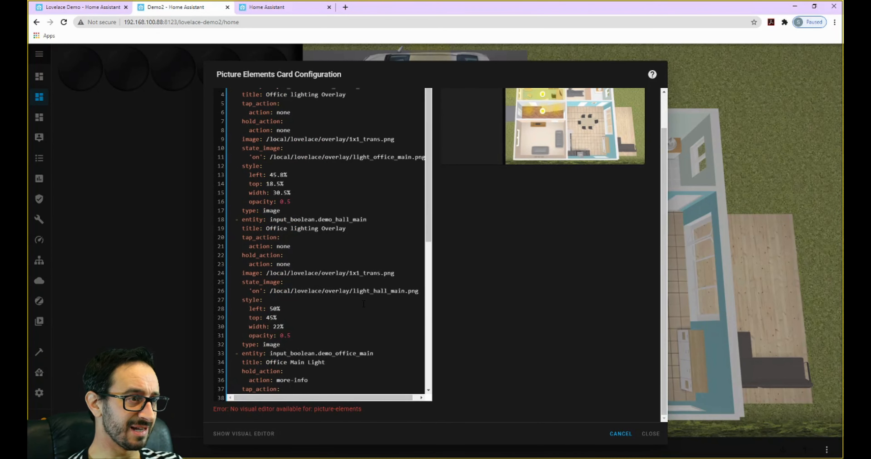
{"action": "scroll", "coordinate": [521, 203], "scroll_direction": "up", "scroll_amount": 3}
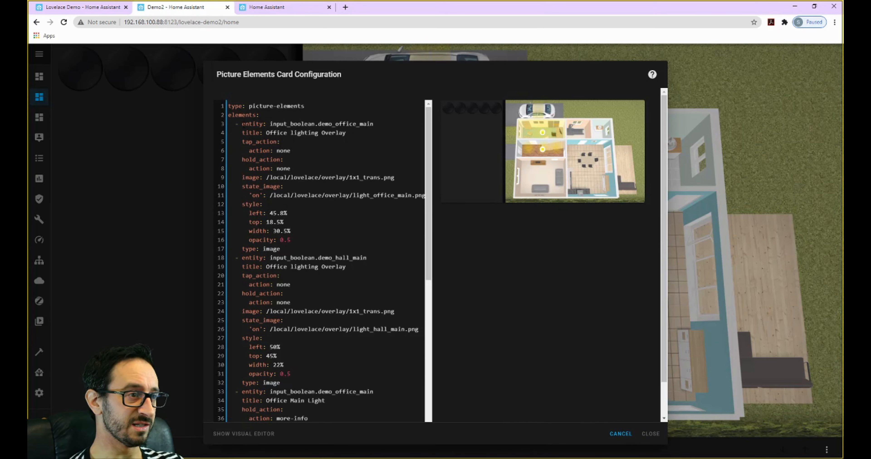
{"action": "left_click", "coordinate": [237, 123]}
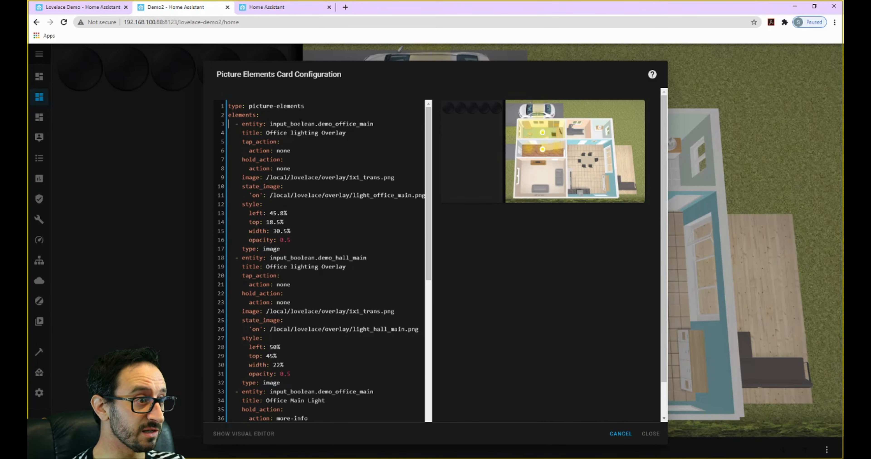
{"action": "key", "text": "Return"}
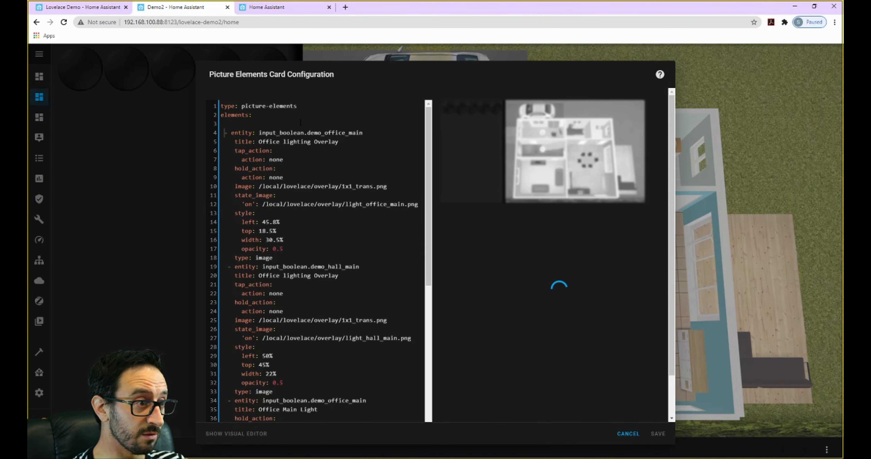
{"action": "key", "text": "Up"}
{"action": "type", "text": "#"}
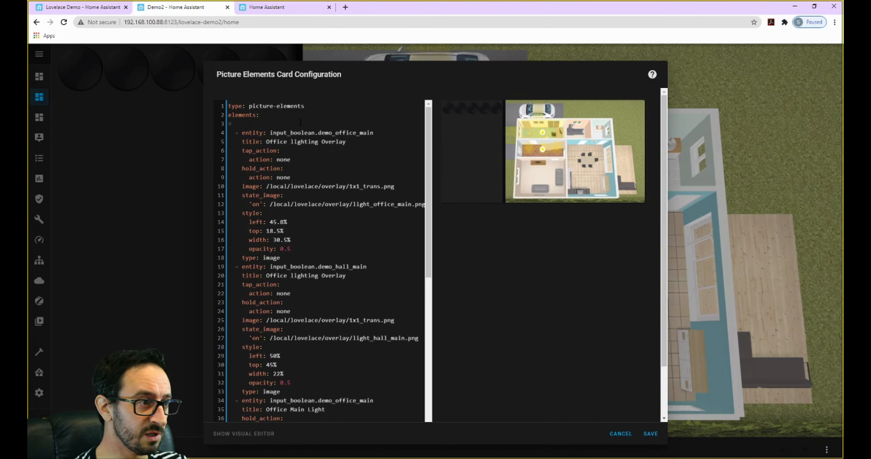
{"action": "type", "text": "Offi"}
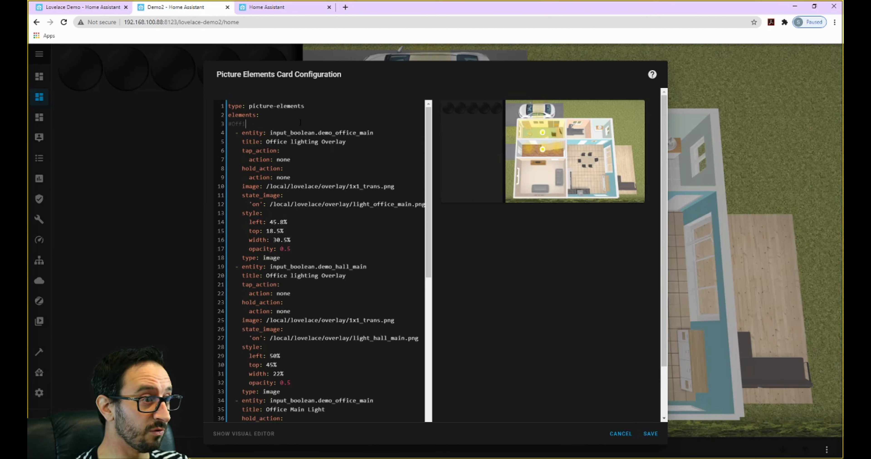
{"action": "type", "text": "ce Main Lightin"}
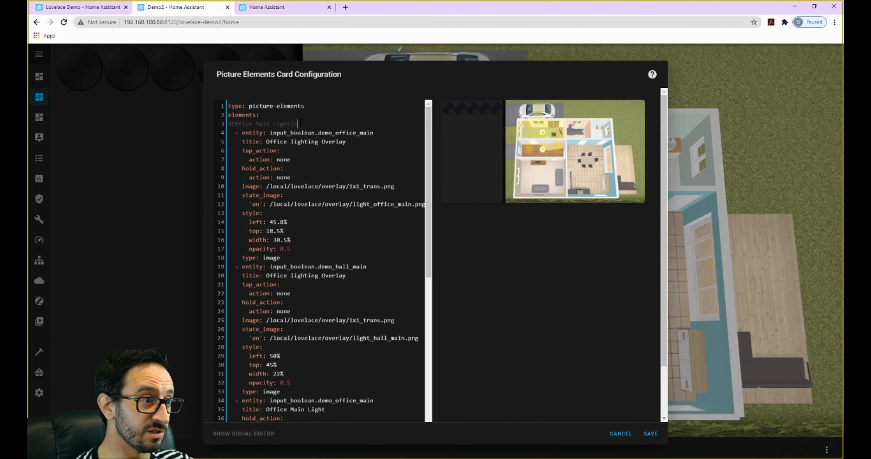
{"action": "type", "text": "g Overlay"}
Add the comment "#Start of our Overlays" below the elements line, with blank lines separating it from the office overlay comment.
{"action": "key", "text": "Up"}
{"action": "key", "text": "Return"}
{"action": "key", "text": "Return"}
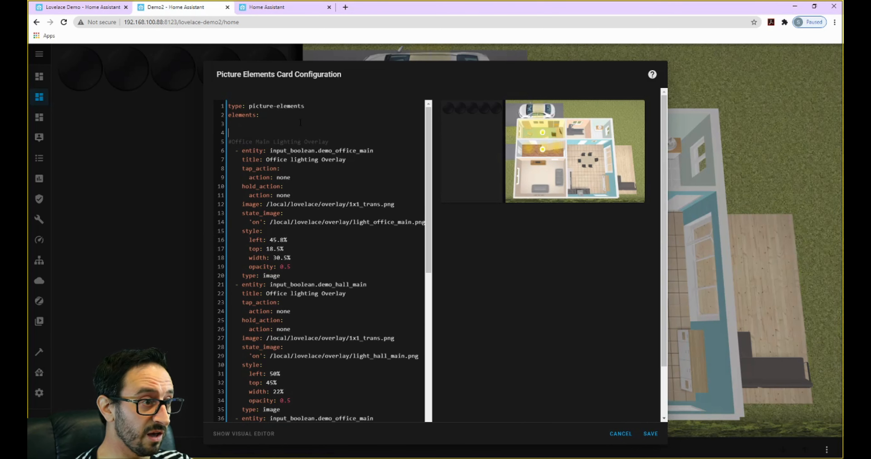
{"action": "key", "text": "Return"}
{"action": "type", "text": "#"}
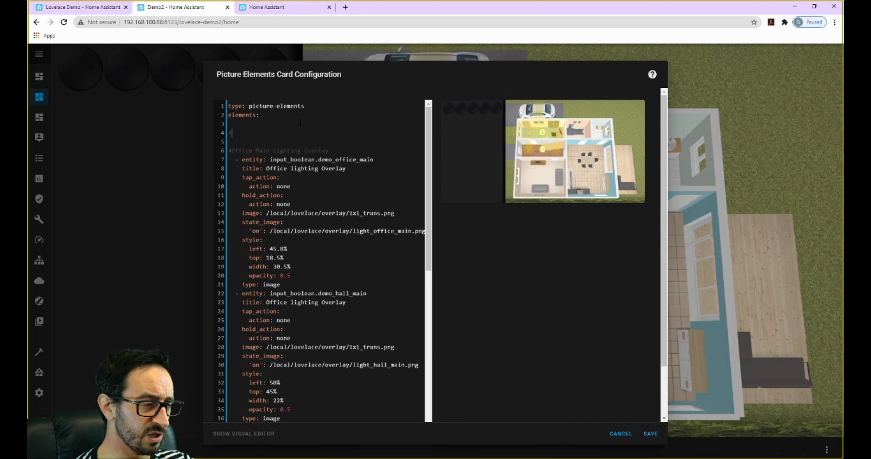
{"action": "type", "text": "St"}
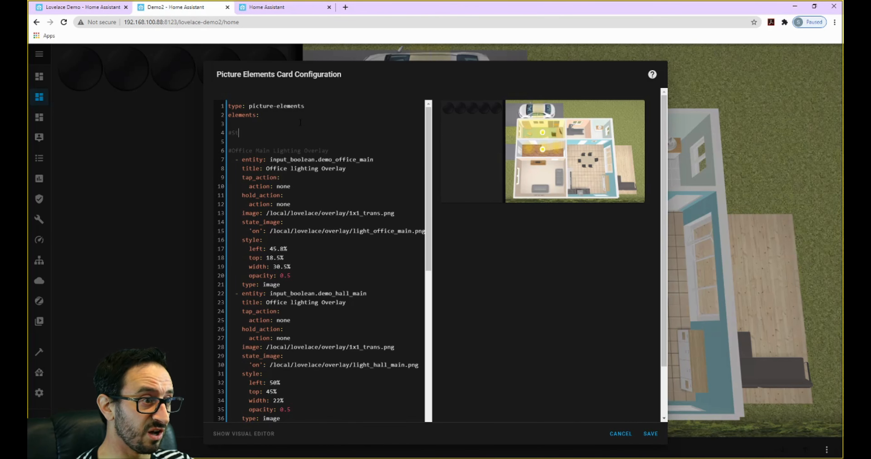
{"action": "type", "text": "art of our Overalsy"}
{"action": "key", "text": "BackSpace"}
{"action": "key", "text": "BackSpace"}
{"action": "key", "text": "BackSpace"}
{"action": "key", "text": "BackSpace"}
{"action": "type", "text": "lays"}
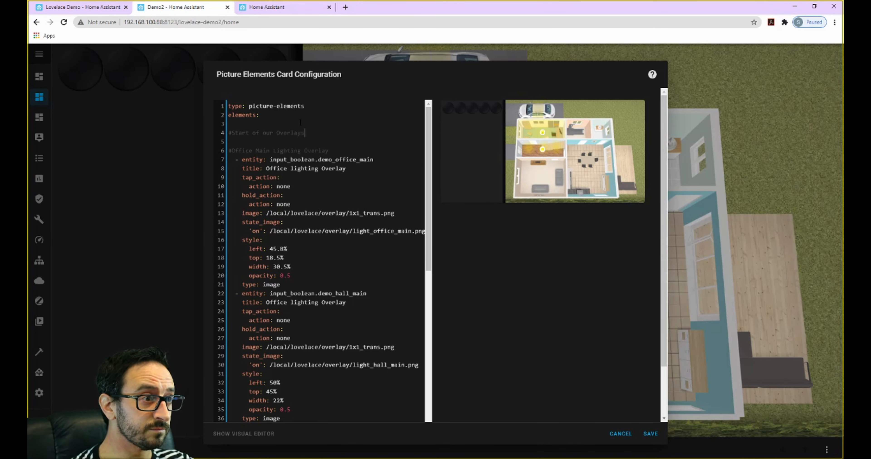
Select the whole "#Start of our Overlays" comment line.
{"action": "key", "text": "shift+Home"}
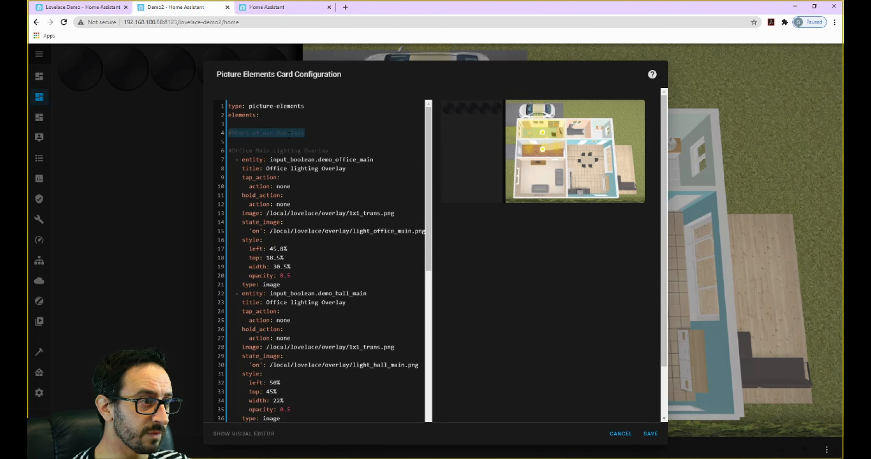